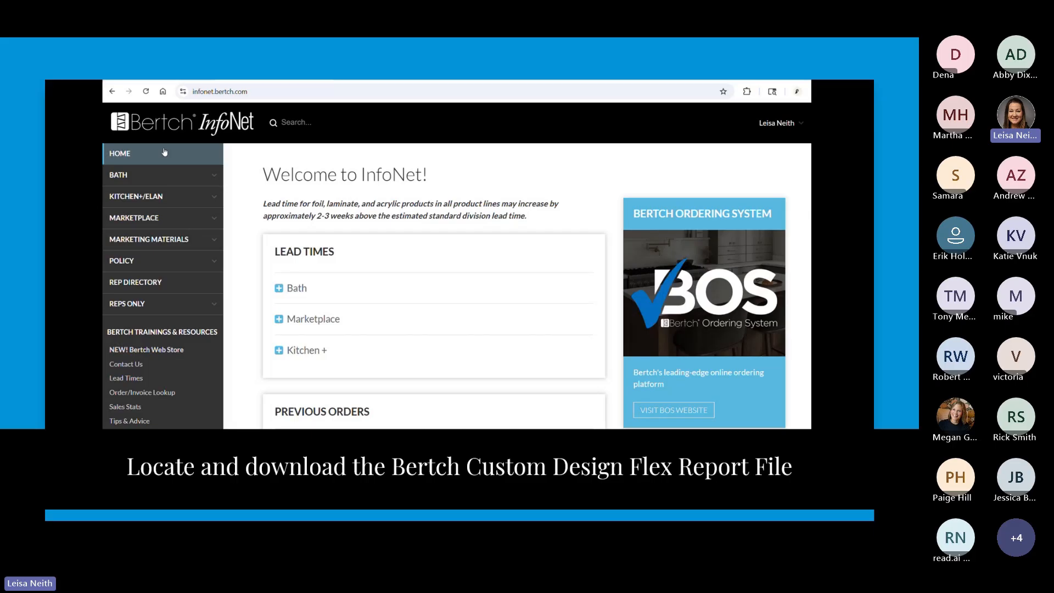
# Download the 2020 Custom Report from the Kitchen+/Elan BOS Support Materials page on Bertch InfoNet.
pyautogui.click(147, 201)
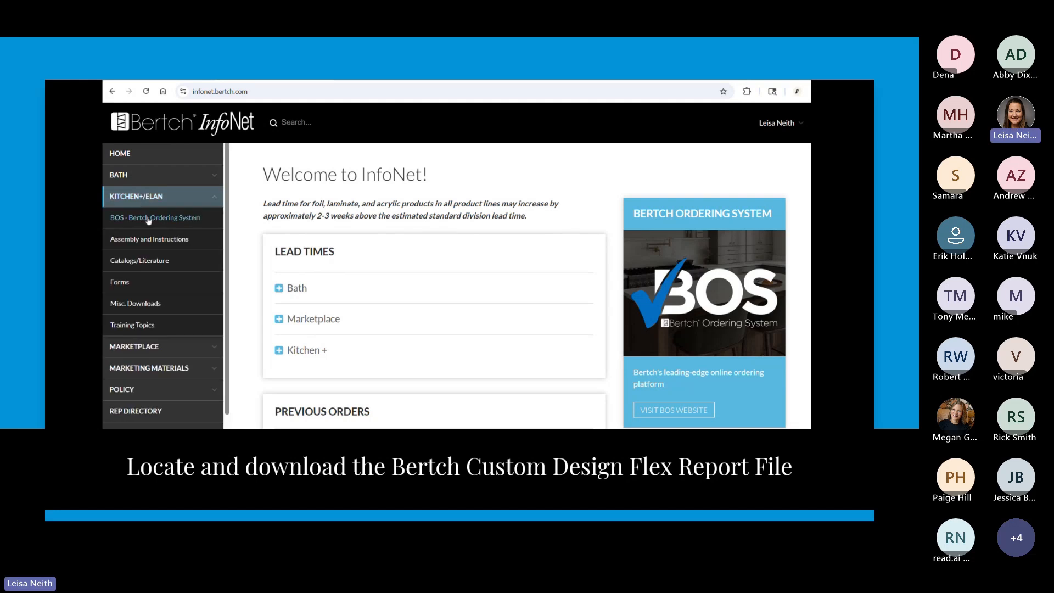
pyautogui.click(147, 218)
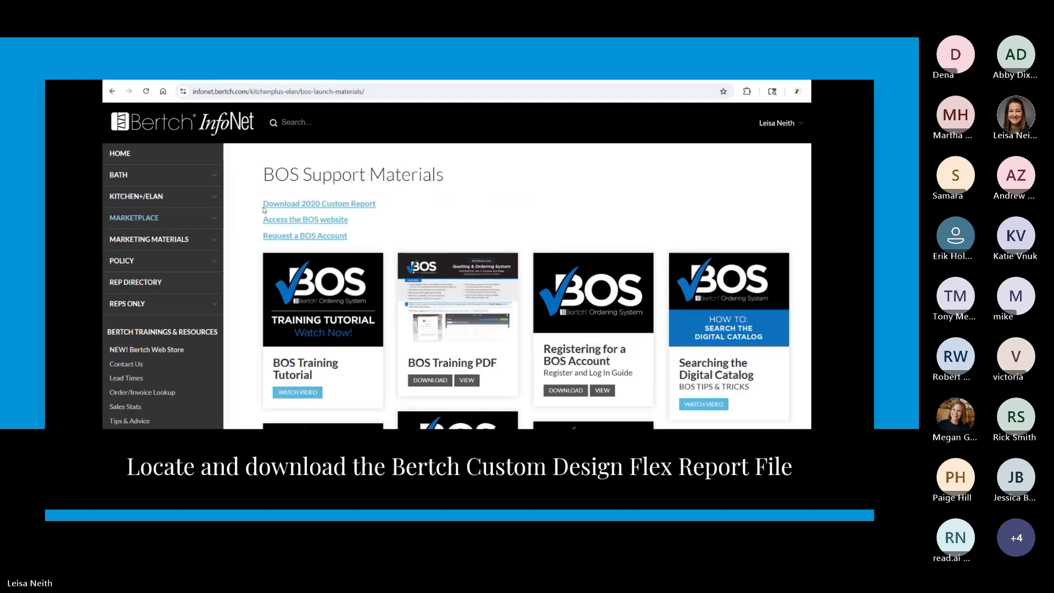
pyautogui.click(274, 206)
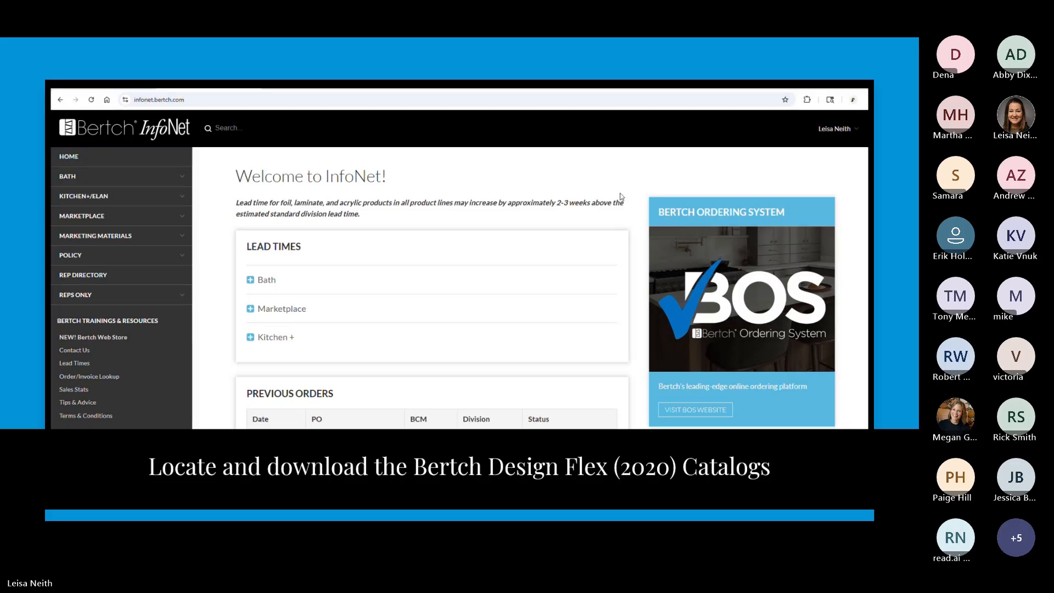
# Download the Kitchen+ package B_KIT22.zip from InfoNet's Design Flex (2020) Catalogs page.
pyautogui.scroll(-5, 766, 310)
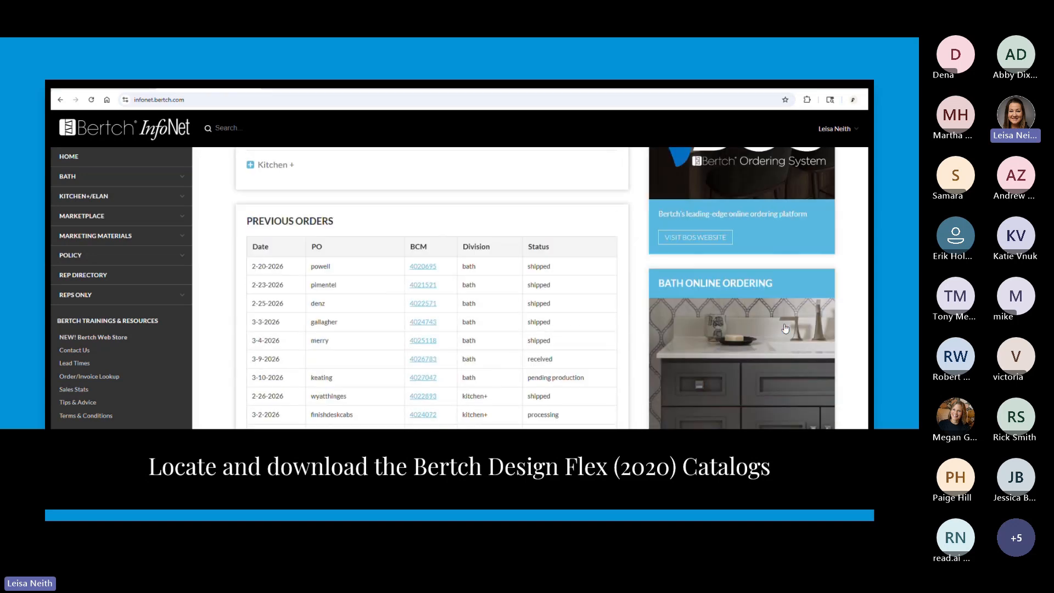
pyautogui.scroll(-5, 785, 329)
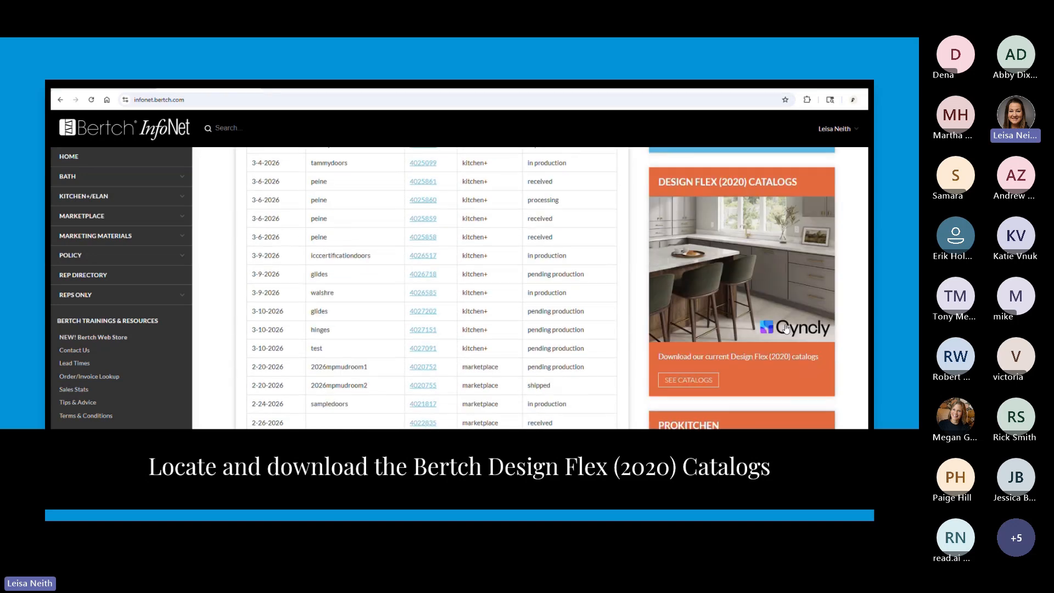
pyautogui.click(675, 382)
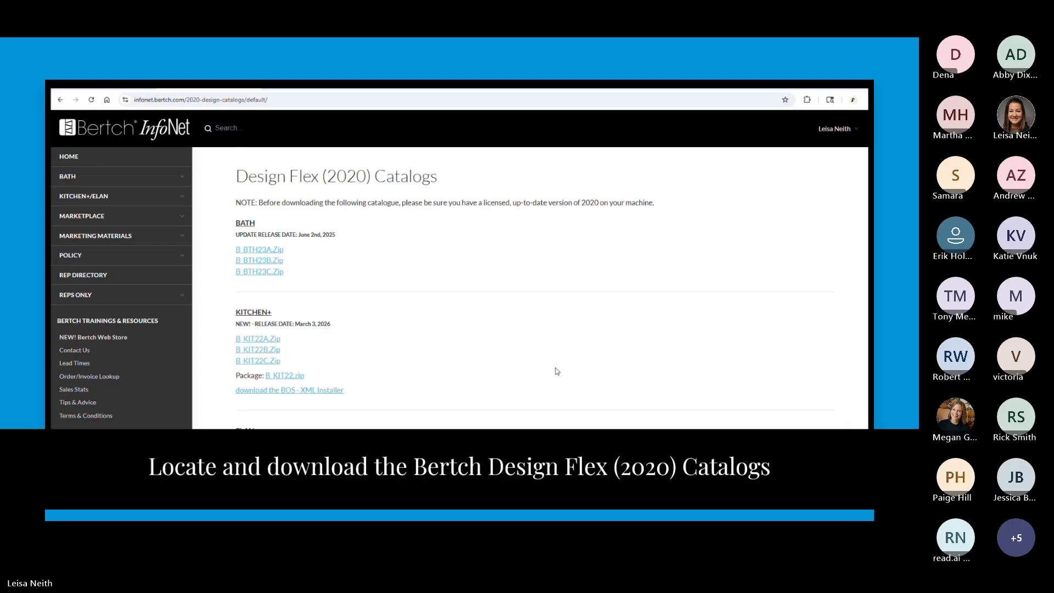
pyautogui.click(286, 378)
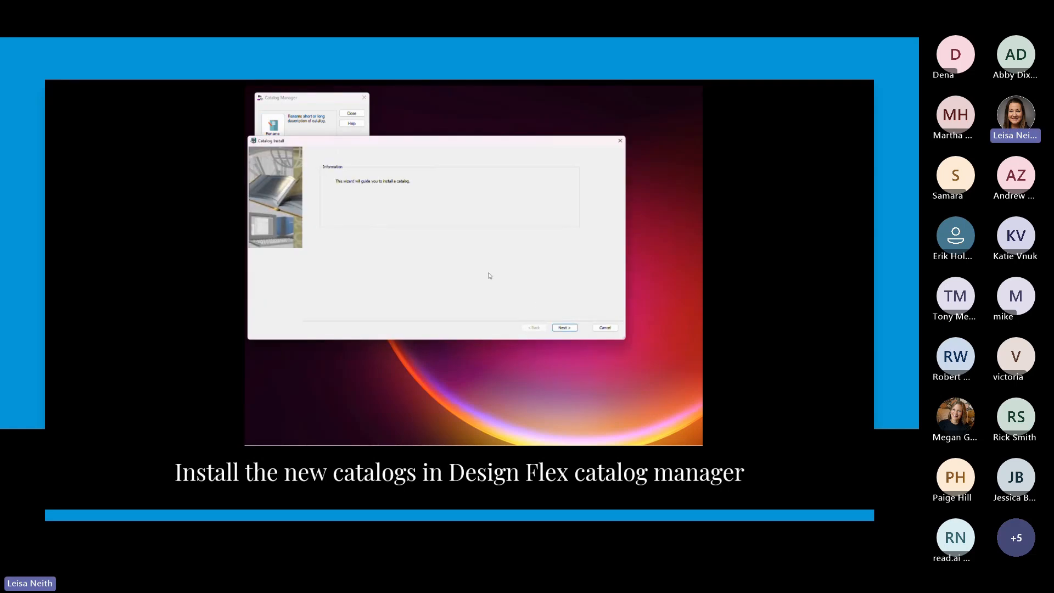
# Install the B_KIT22A, B_KIT22B and B_KIT22C catalogs from the downloaded B_KIT22 archive, and close the Catalog Manager.
pyautogui.click(565, 328)
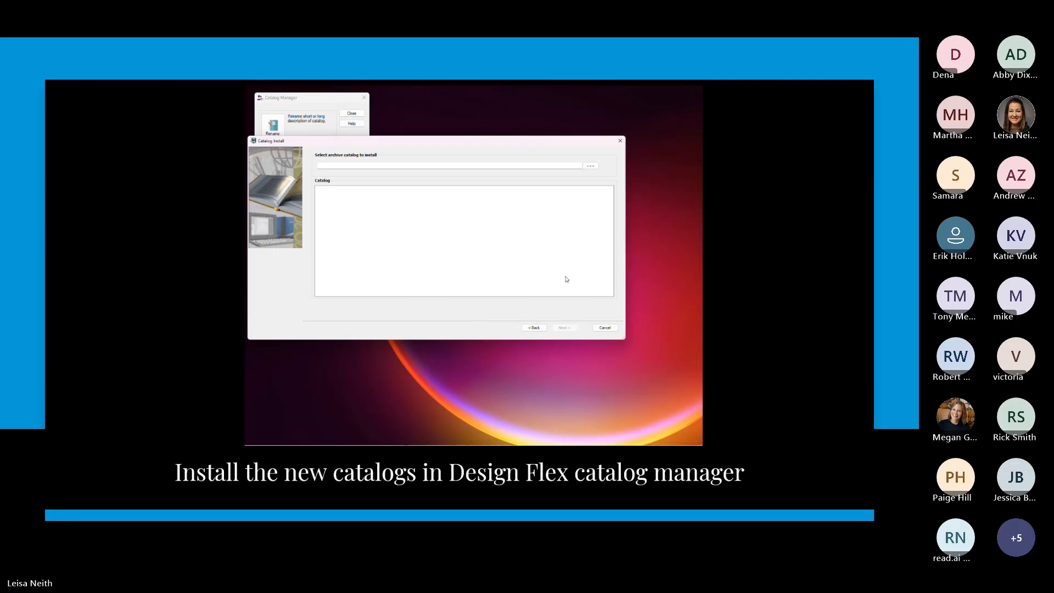
pyautogui.click(590, 165)
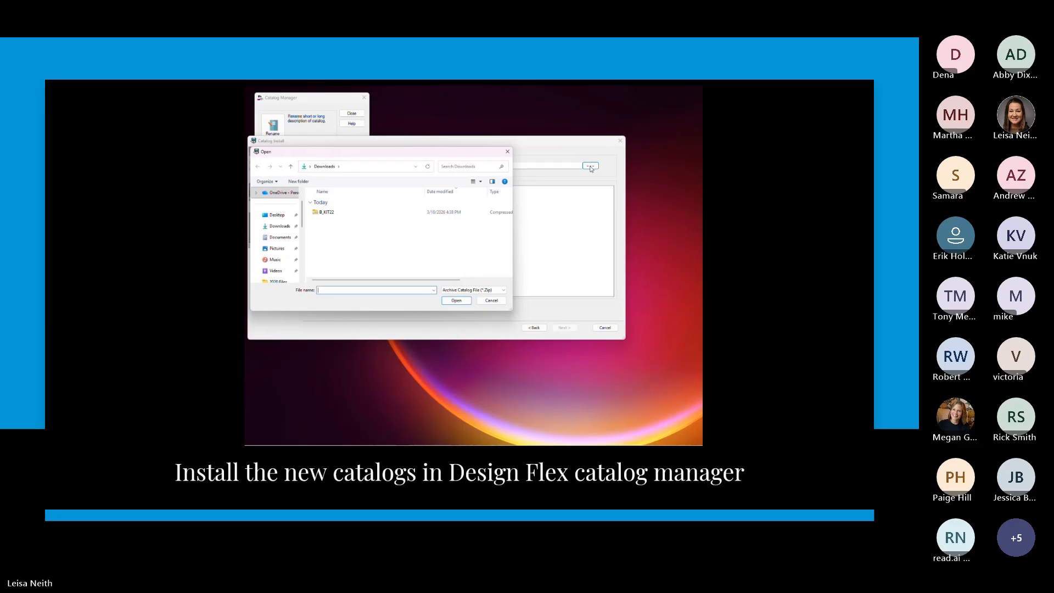
pyautogui.click(454, 216)
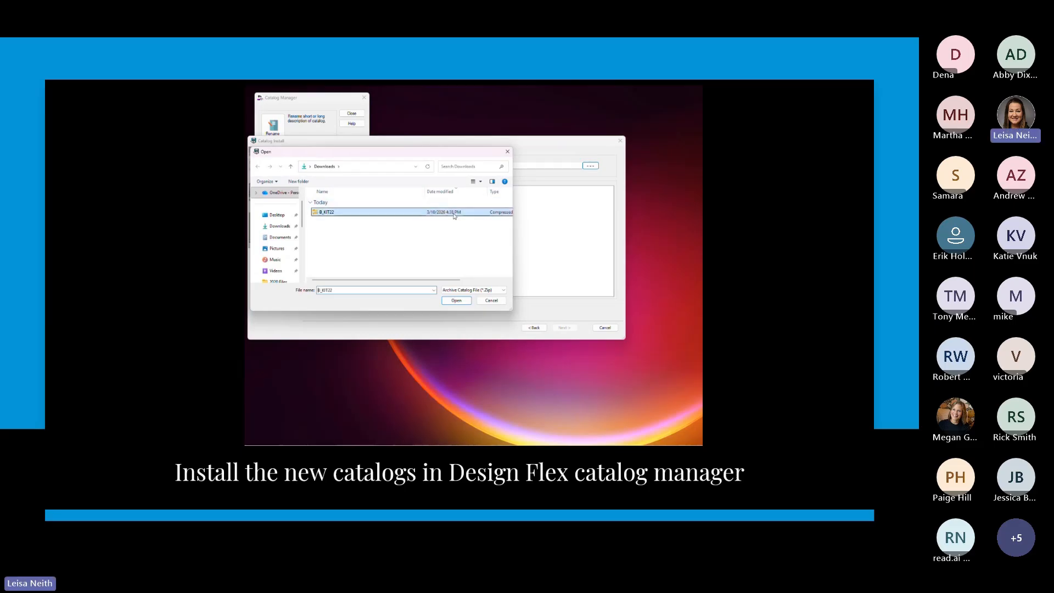
pyautogui.click(459, 303)
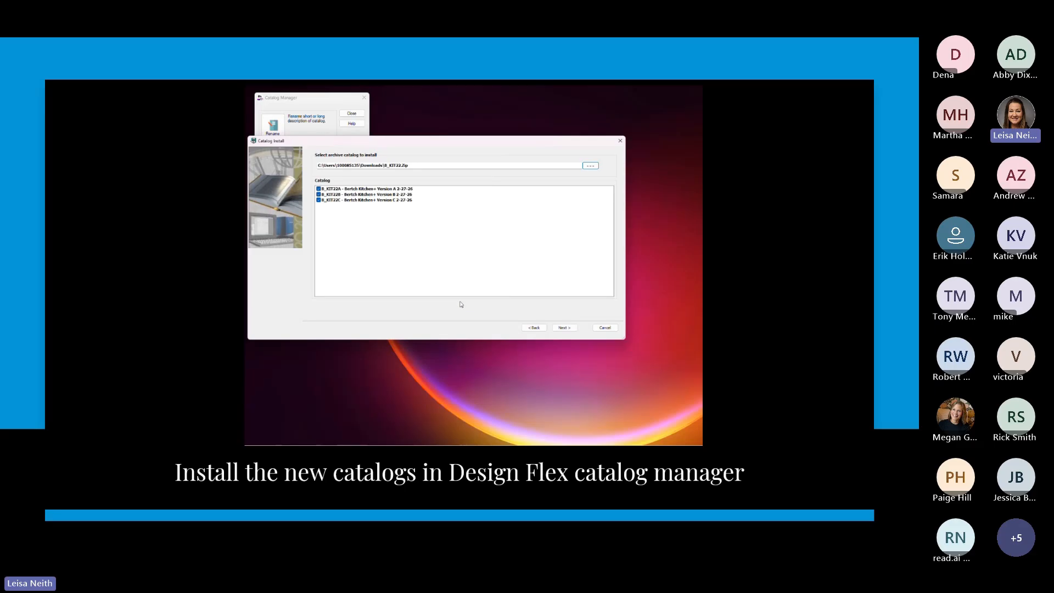
pyautogui.click(569, 329)
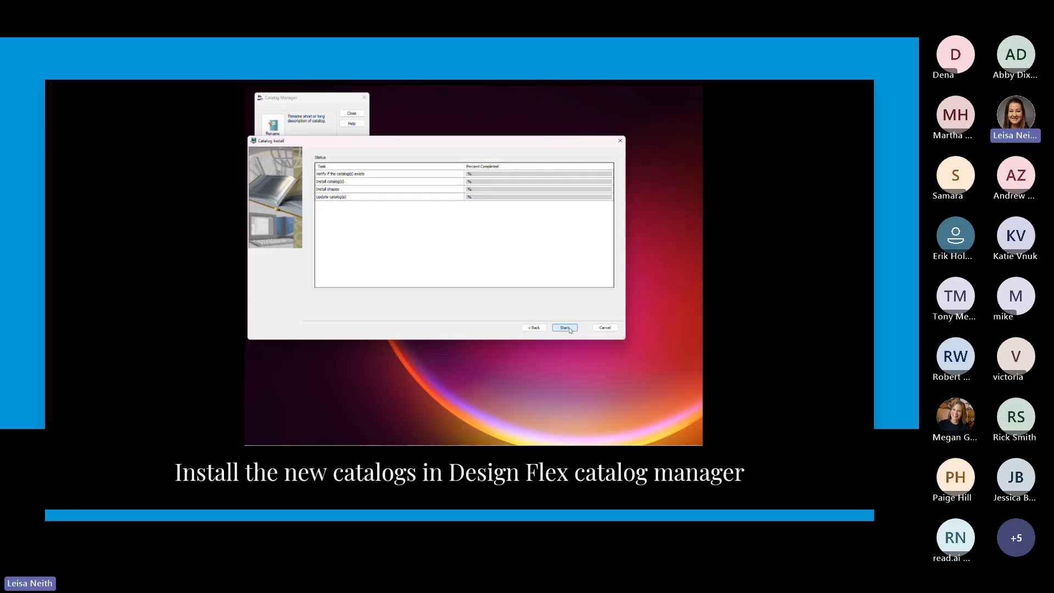
pyautogui.click(565, 327)
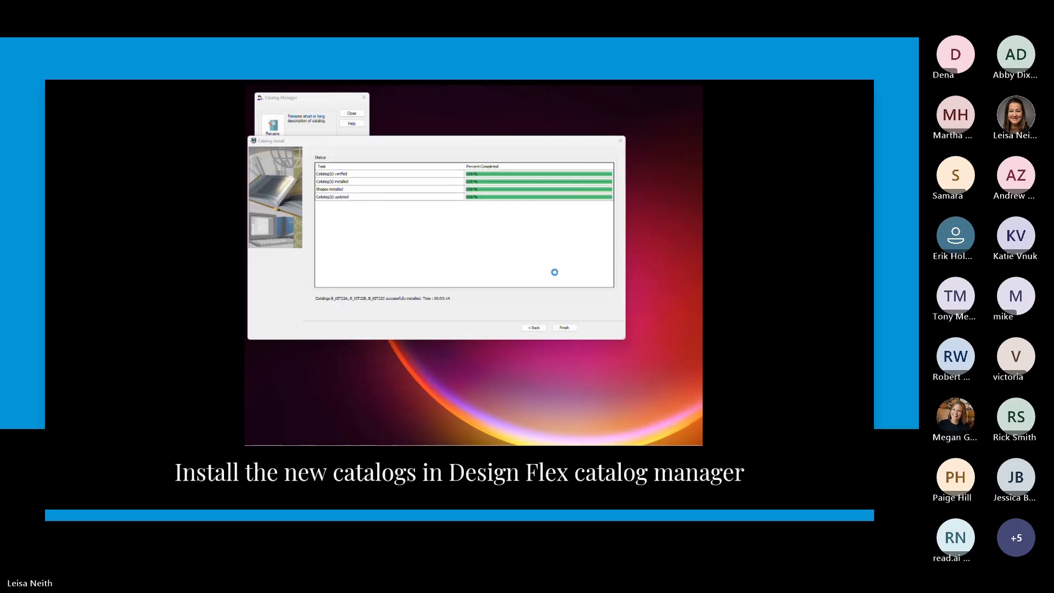
pyautogui.click(564, 328)
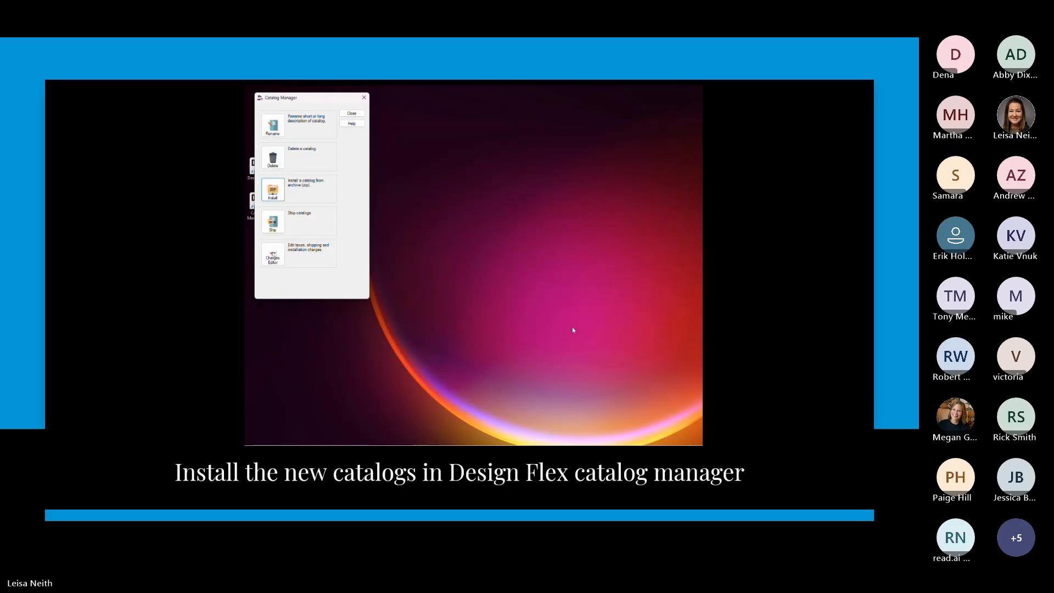
pyautogui.click(362, 116)
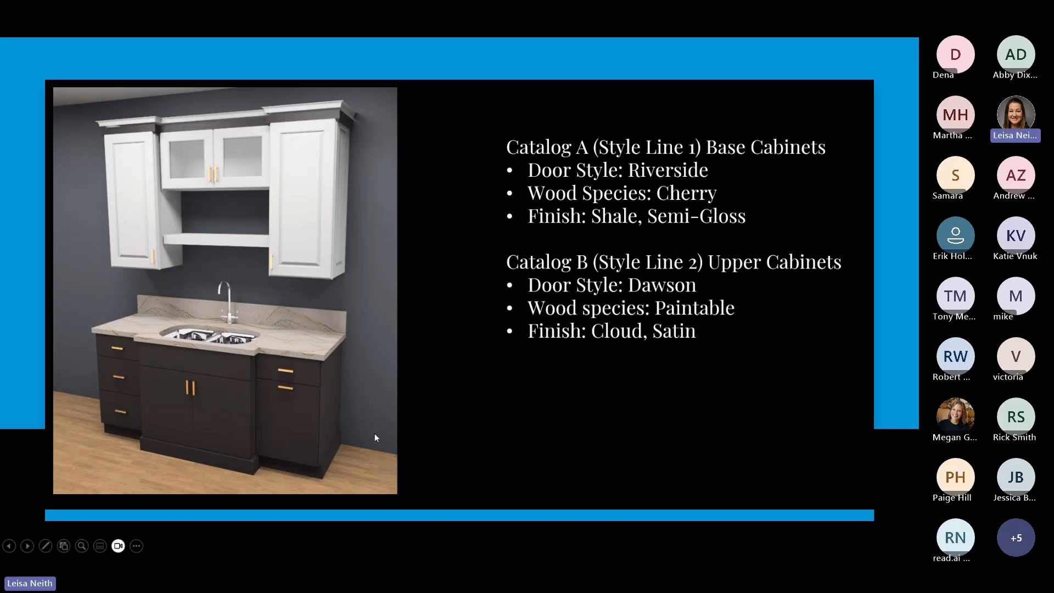
# Switch to Design Flex, open the "BOS dealer training sample order" design from 2020 Files, and enlarge the elevation view.
pyautogui.press('super+d')
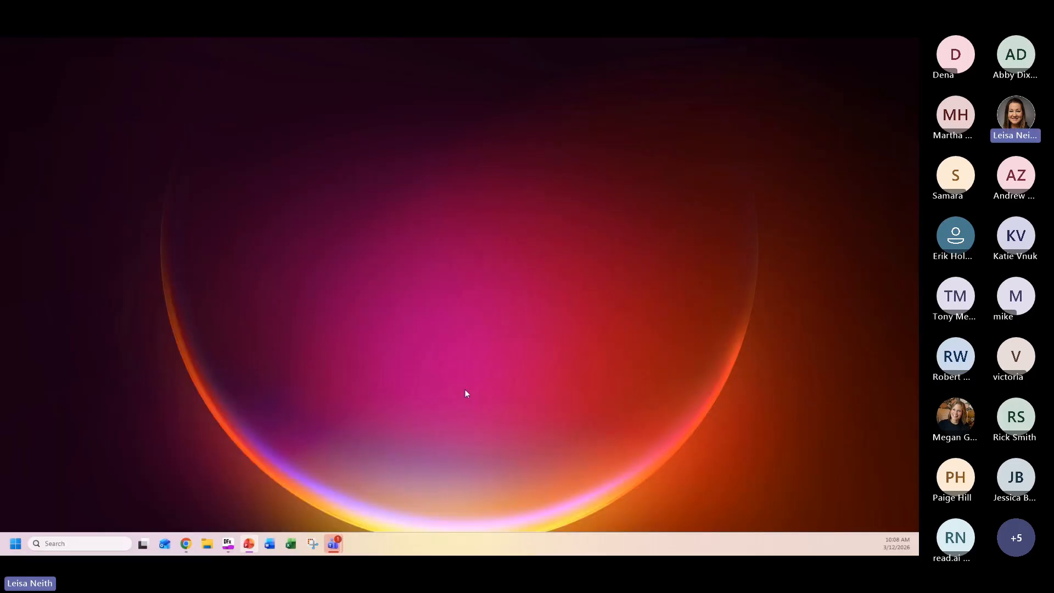
pyautogui.click(235, 546)
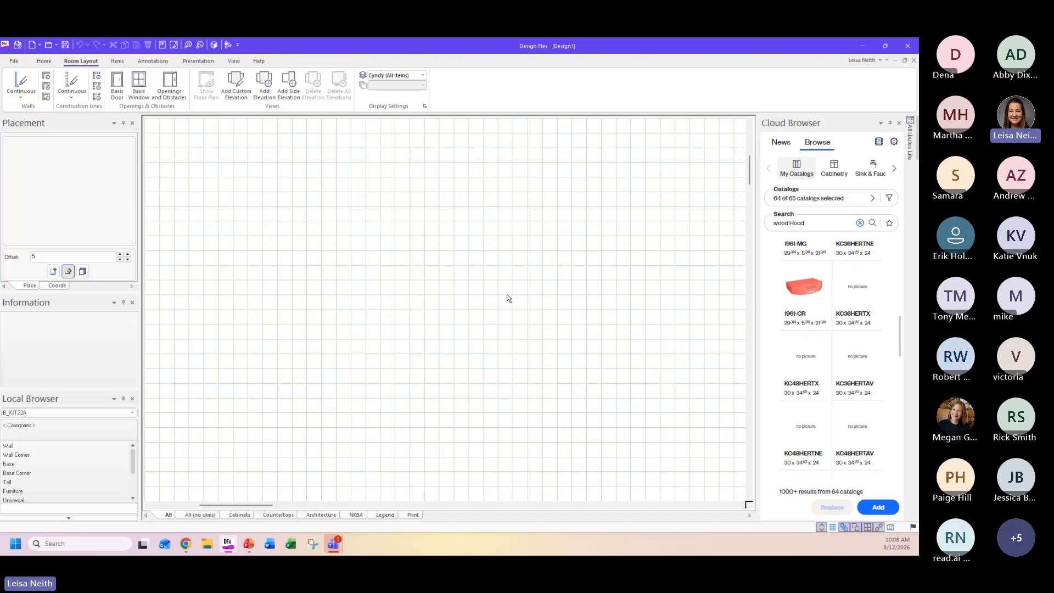
pyautogui.click(49, 45)
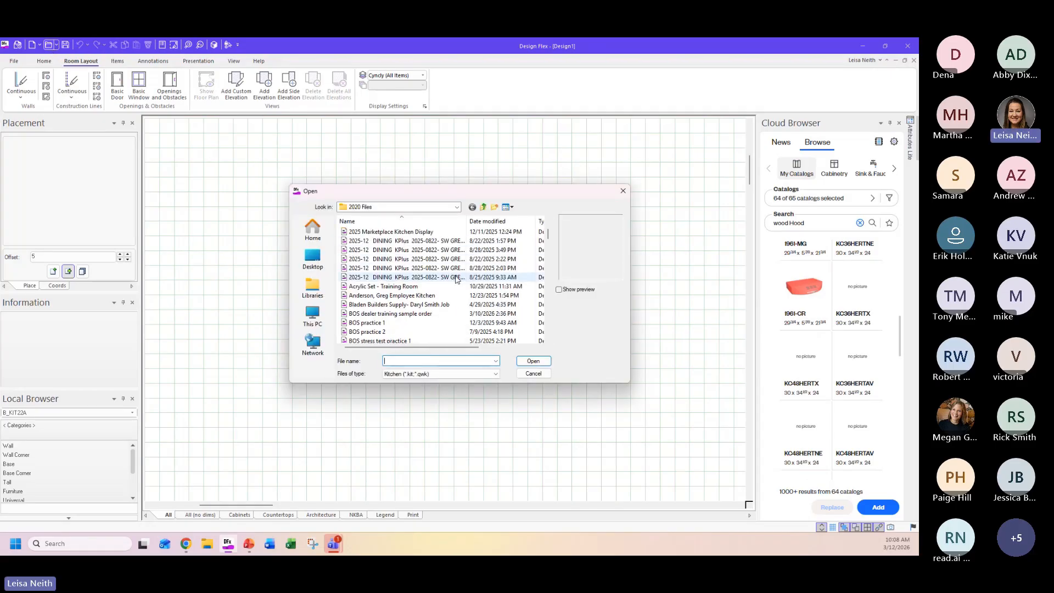
pyautogui.click(445, 314)
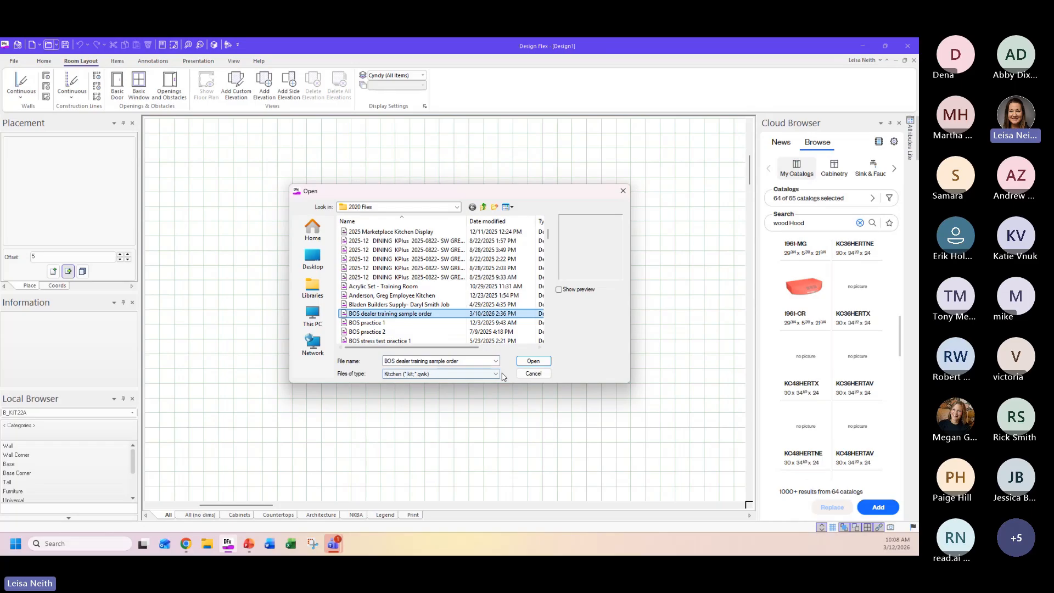
pyautogui.click(533, 361)
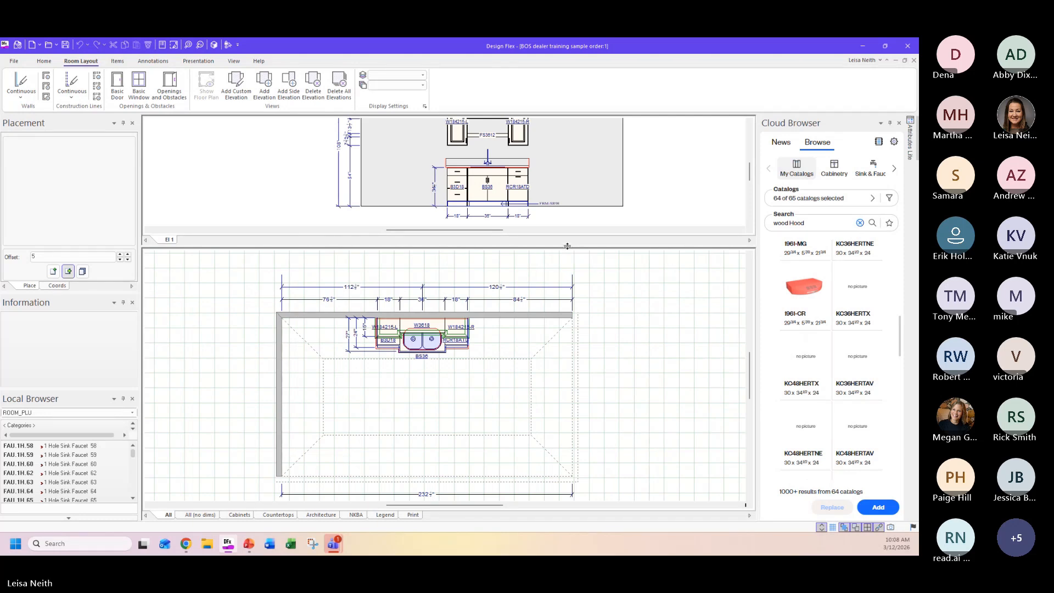
pyautogui.moveTo(567, 246); pyautogui.dragTo(568, 274)
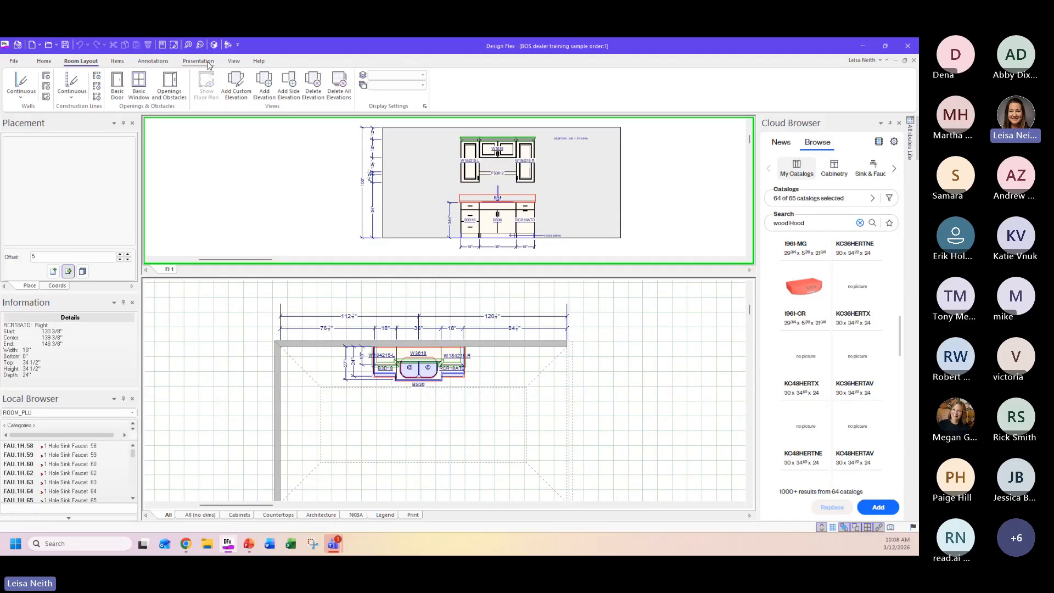
# Generate the Bertch Report for the open design, saving its general options and viewing the resulting order form.
pyautogui.click(209, 63)
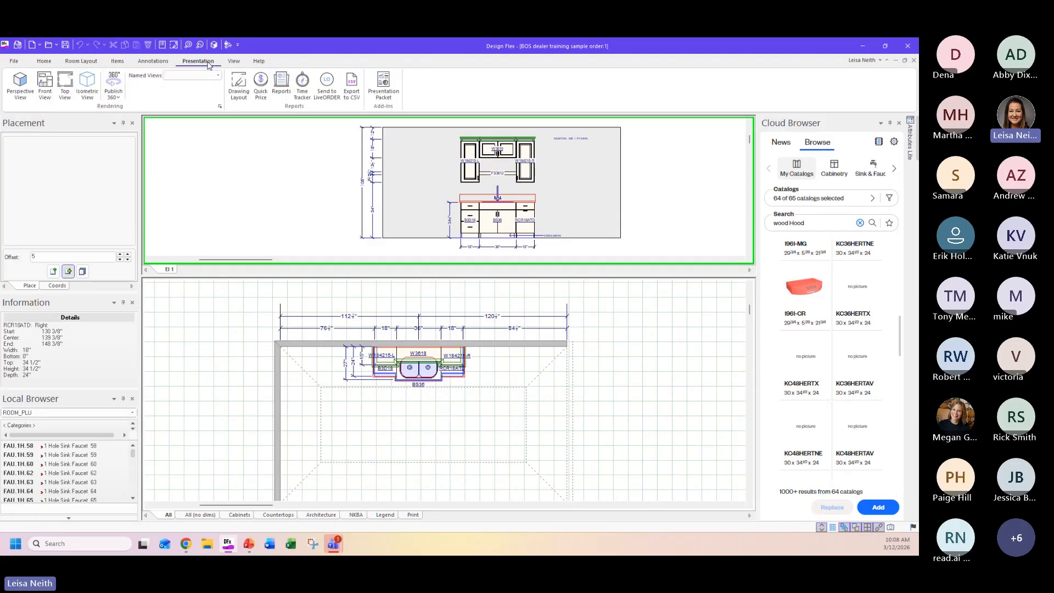
pyautogui.click(281, 86)
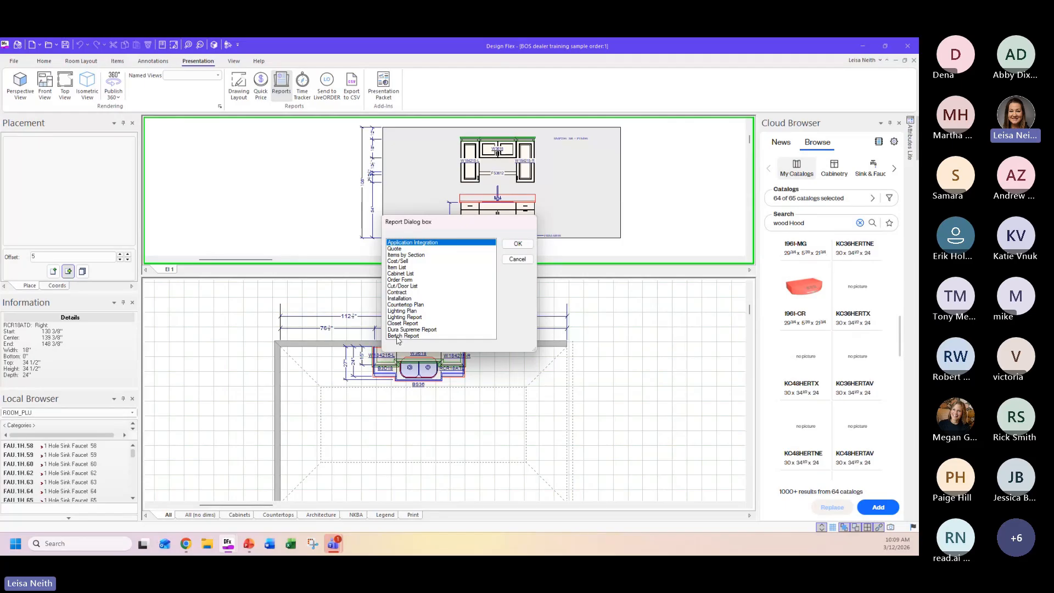
pyautogui.click(399, 336)
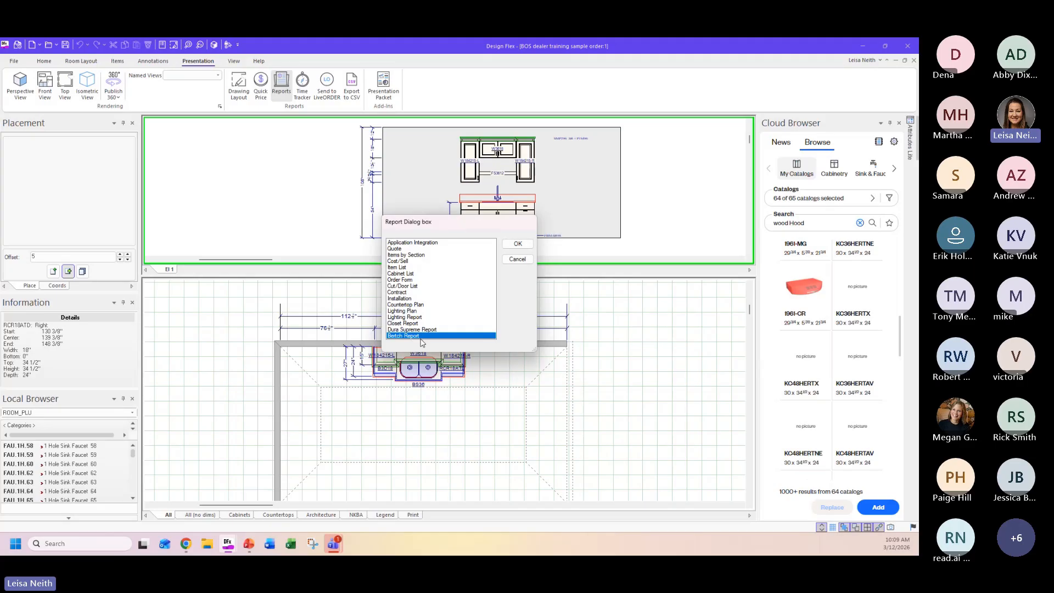
pyautogui.click(516, 244)
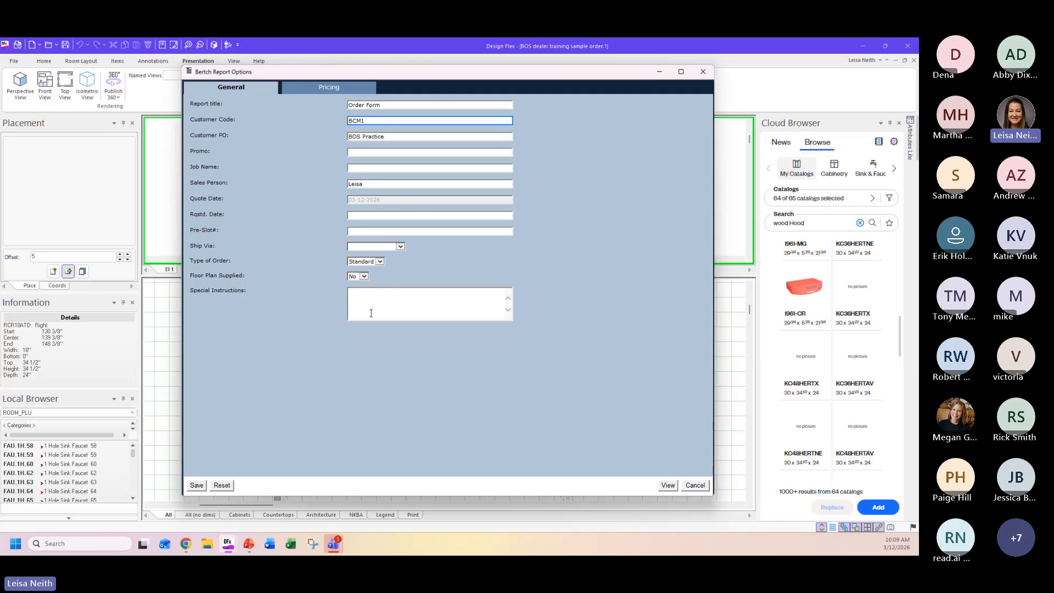
pyautogui.click(197, 485)
pyautogui.click(667, 485)
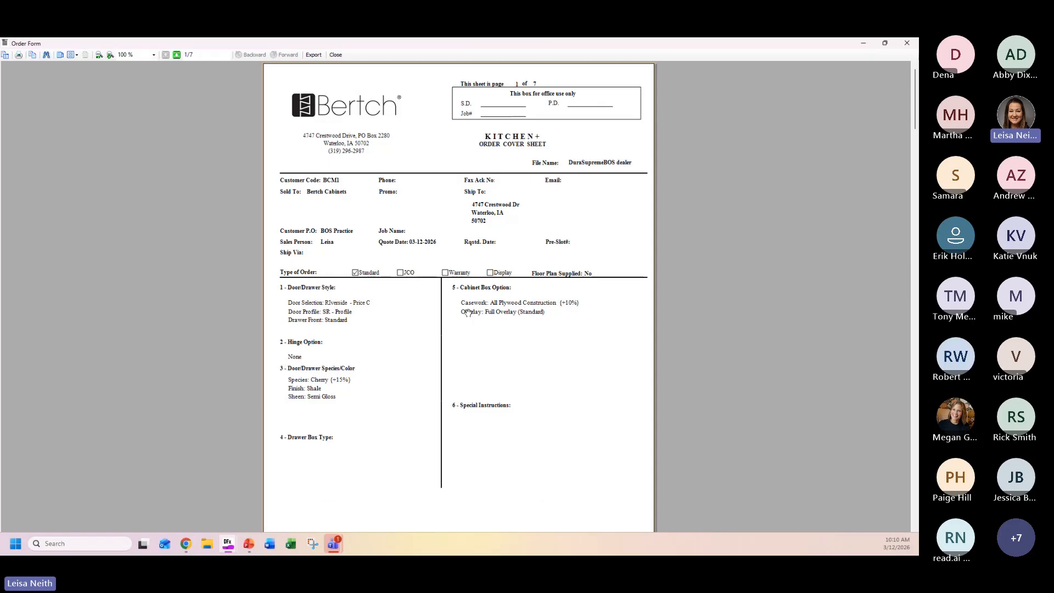
# Review the order form's cover sheets and priced line items for the B_KIT22A and B_KIT22B catalogs.
pyautogui.scroll(-4, 607, 393)
pyautogui.scroll(-4, 607, 391)
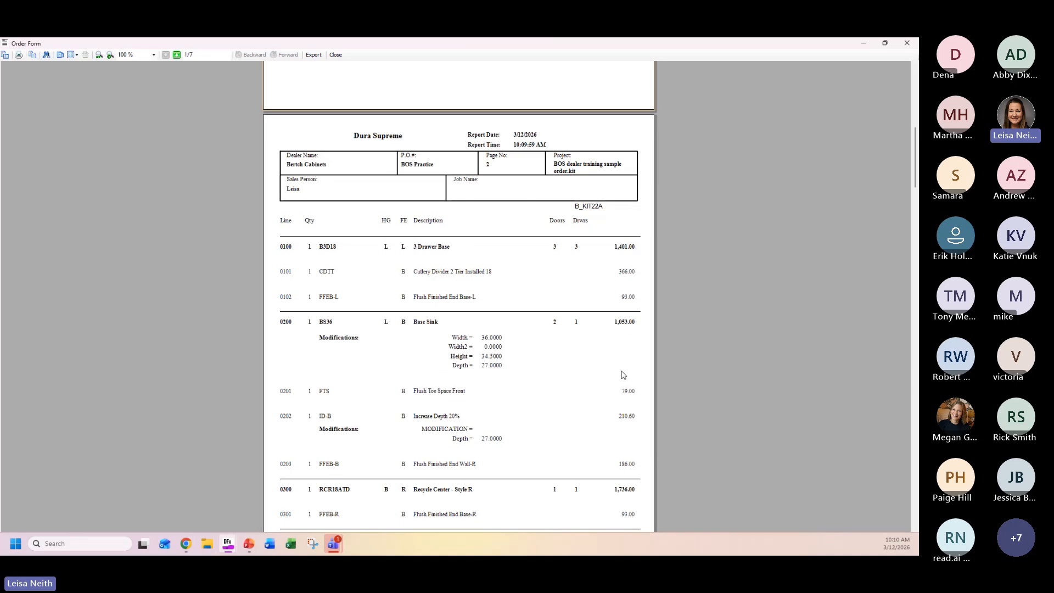
pyautogui.scroll(-3, 624, 373)
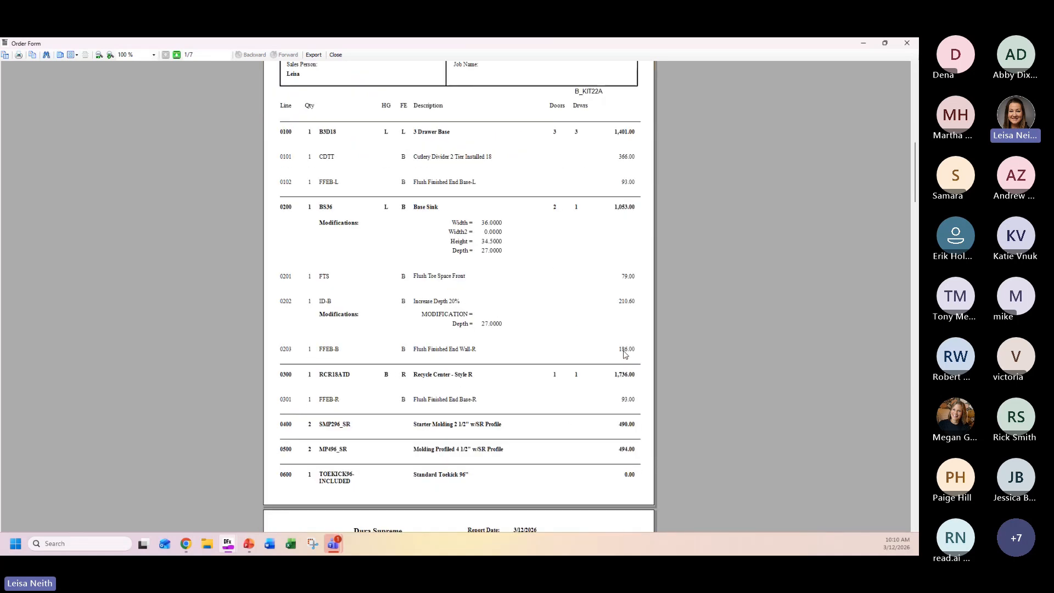
pyautogui.scroll(-10, 623, 354)
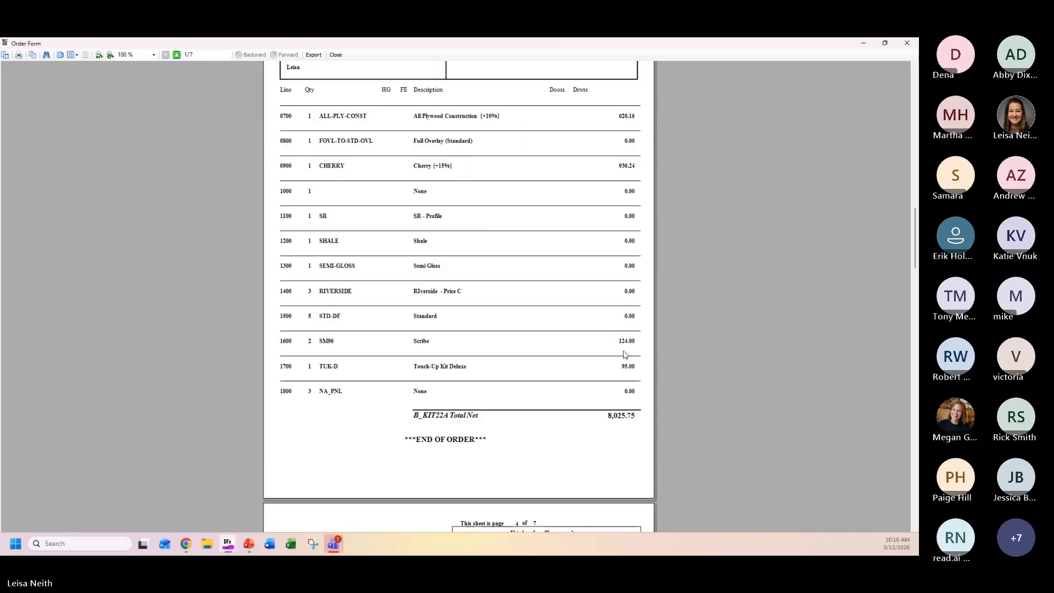
pyautogui.scroll(-1, 624, 354)
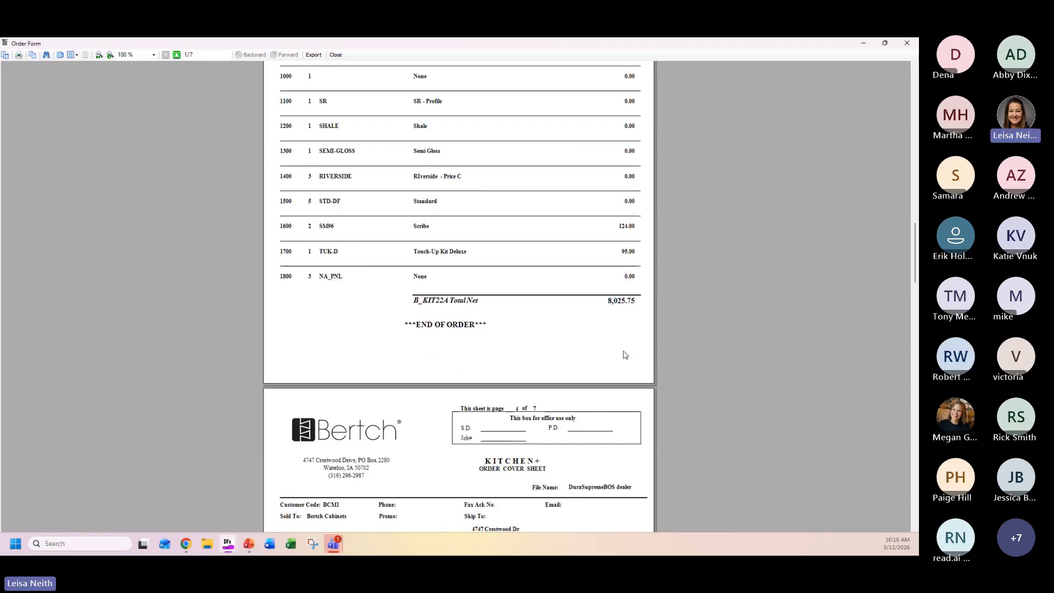
pyautogui.scroll(-5, 624, 354)
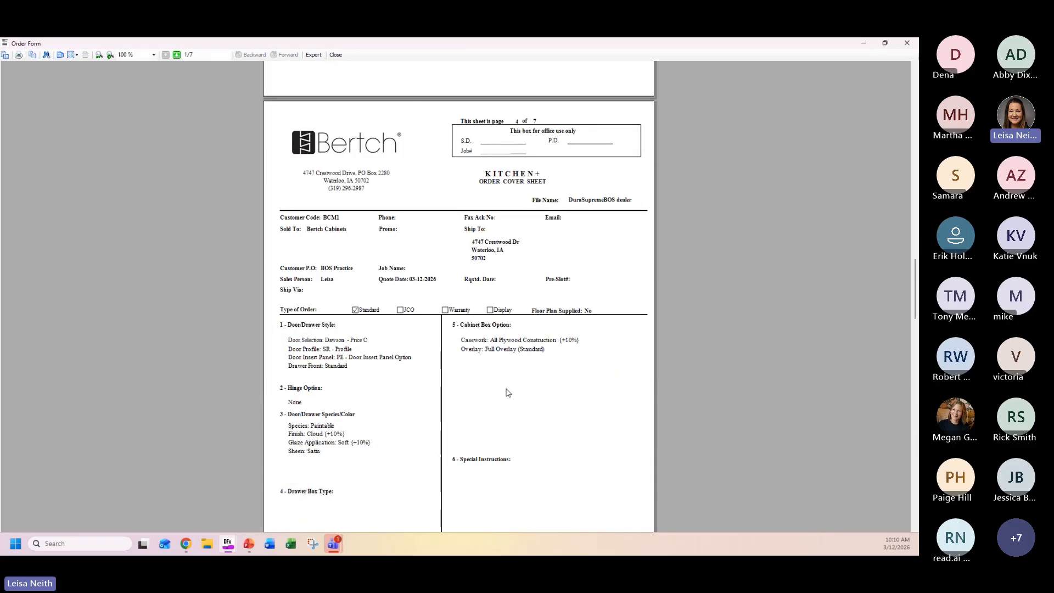
pyautogui.scroll(-12, 507, 392)
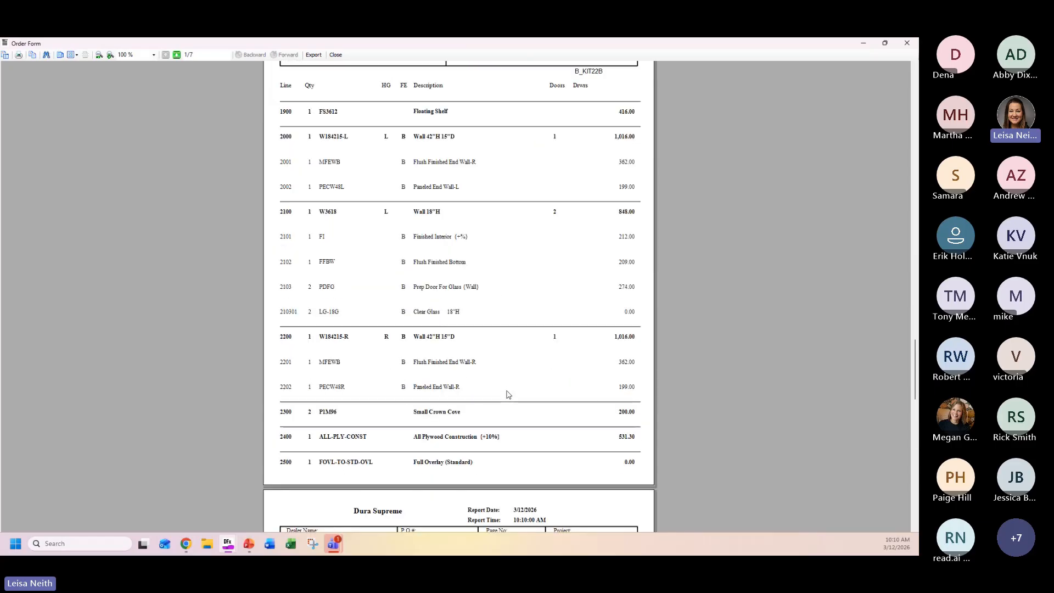
pyautogui.scroll(15, 508, 394)
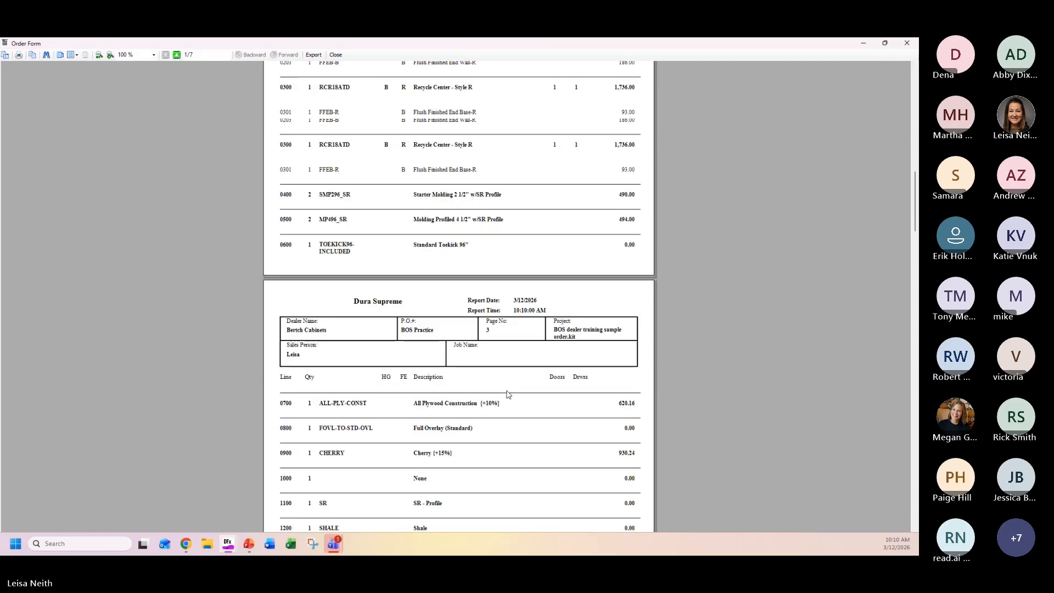
pyautogui.scroll(20, 508, 394)
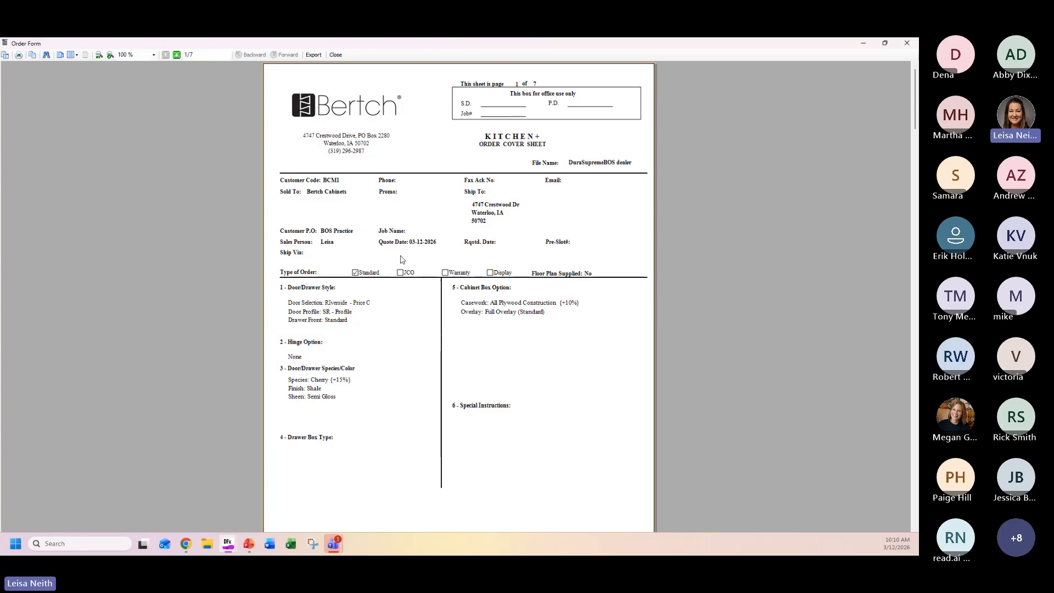
# Export the B_KIT22A order as XML "BOS dealer training sample order_B_KIT22A" to the BOS folder on the Desktop, replacing the existing file.
pyautogui.click(314, 55)
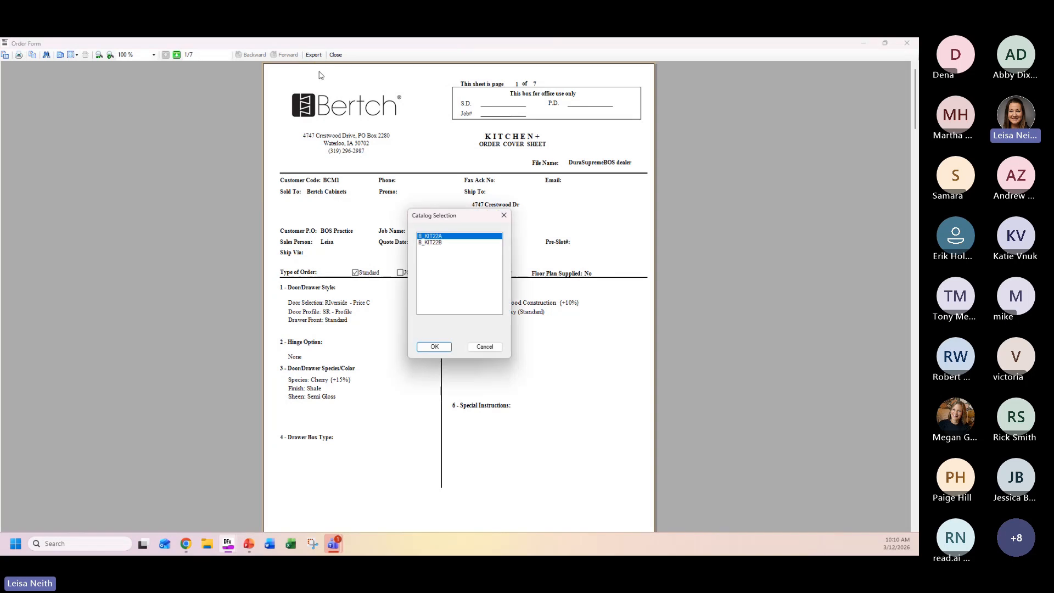
pyautogui.click(449, 242)
pyautogui.click(449, 236)
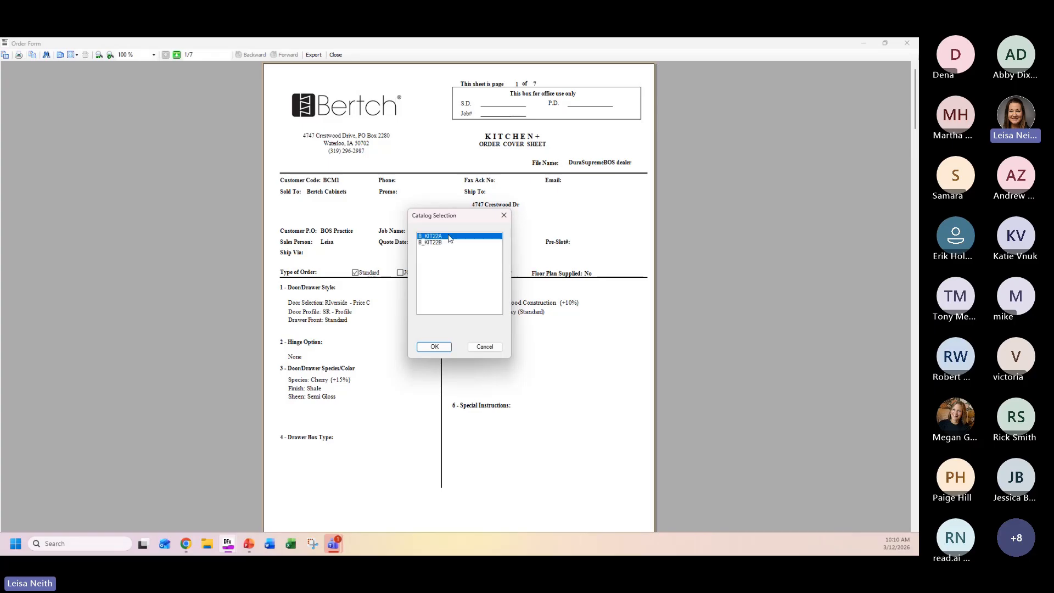
pyautogui.click(436, 348)
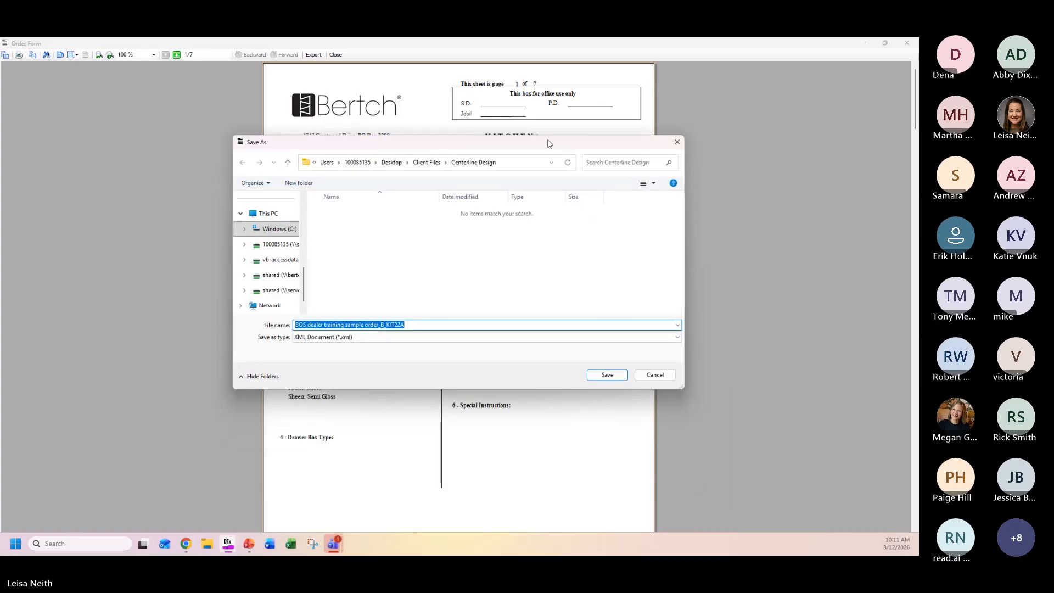
pyautogui.click(391, 163)
pyautogui.scroll(10, 281, 219)
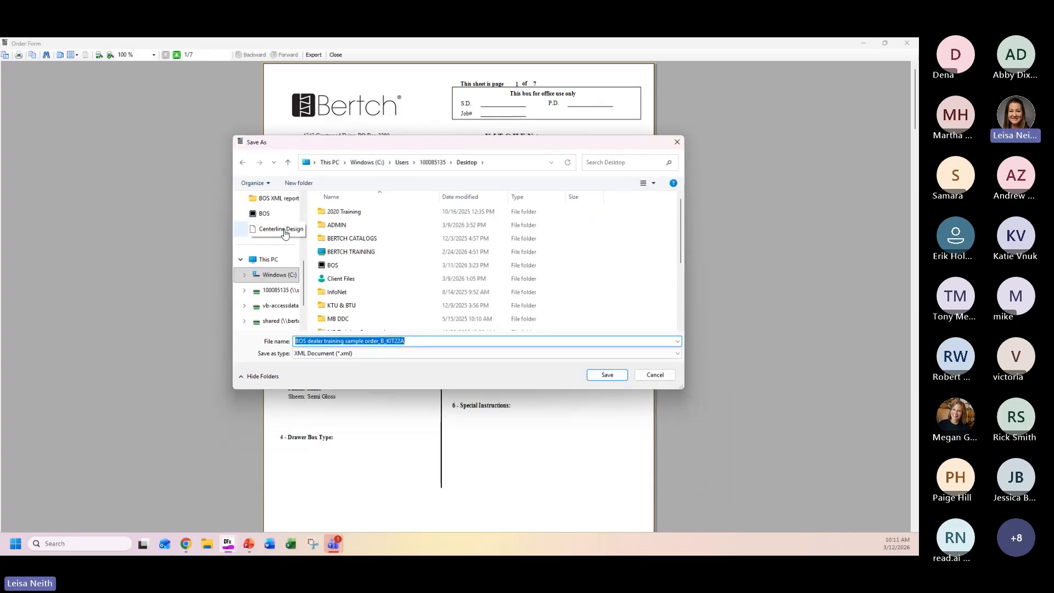
pyautogui.scroll(2, 281, 210)
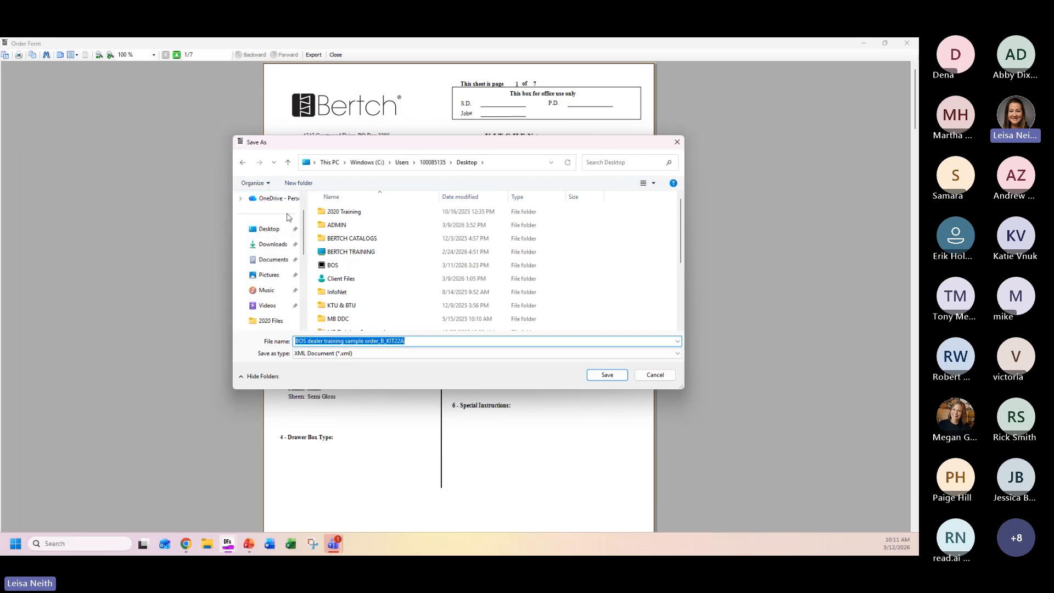
pyautogui.click(281, 229)
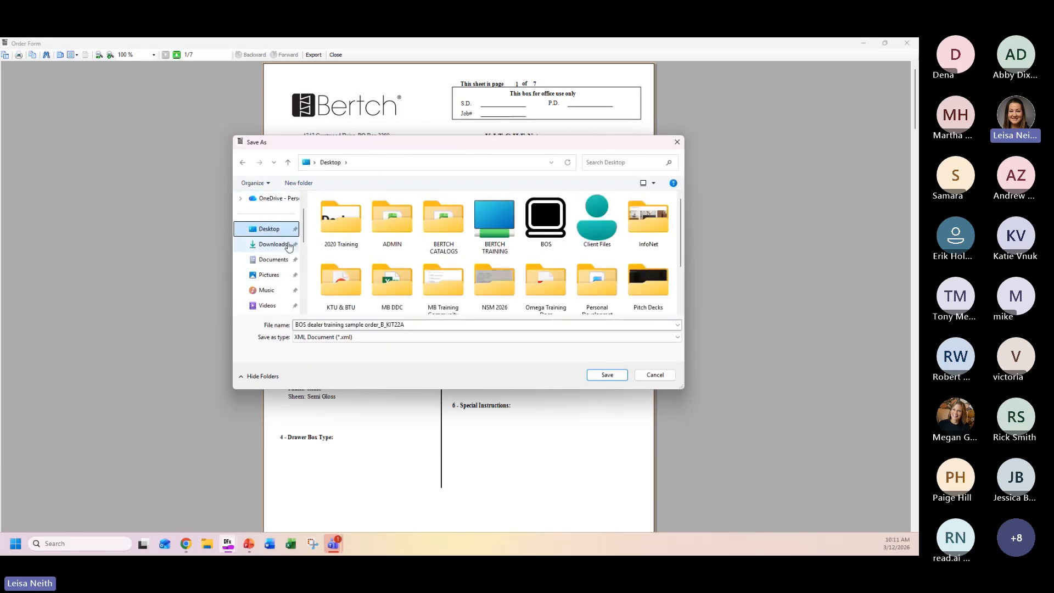
pyautogui.doubleClick(537, 219)
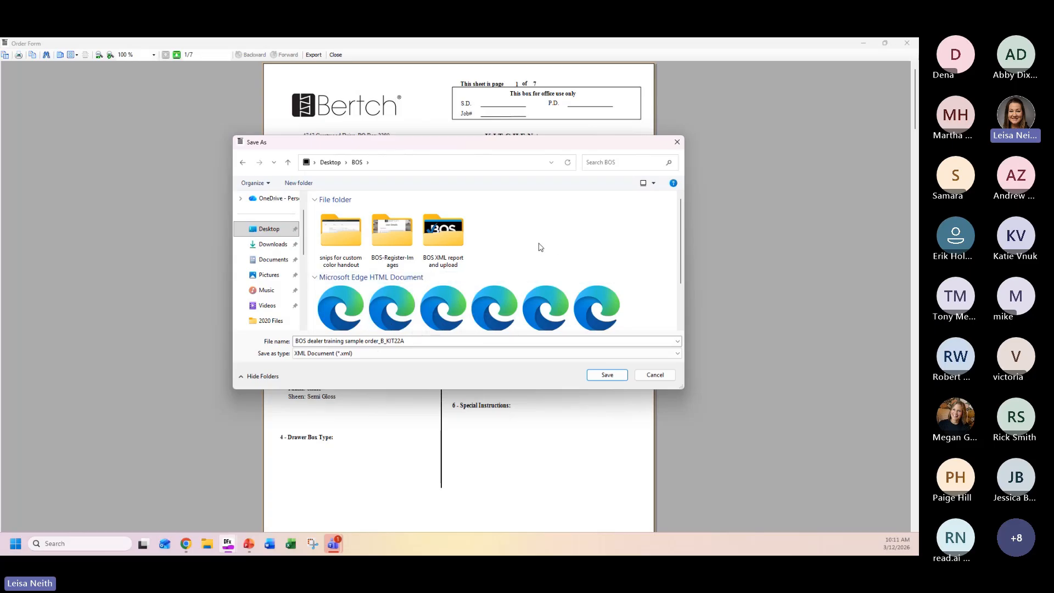
pyautogui.click(603, 378)
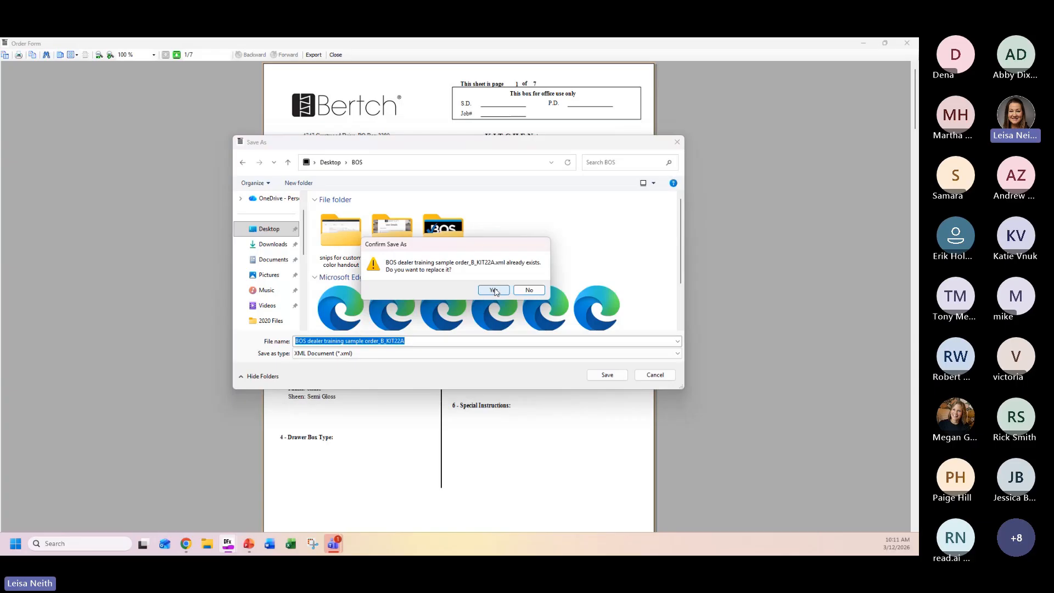
pyautogui.click(497, 292)
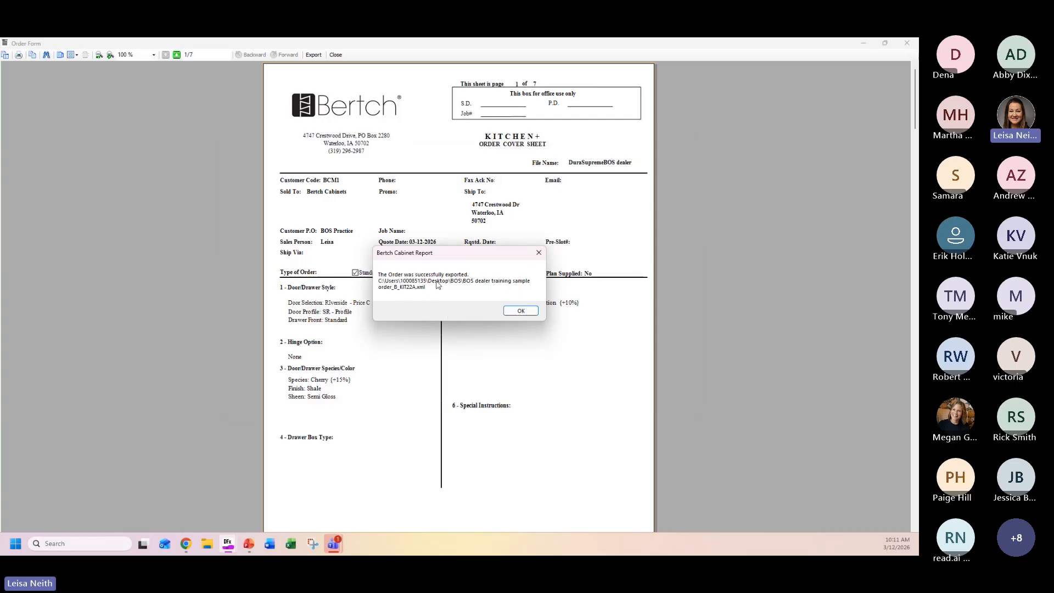
pyautogui.click(521, 311)
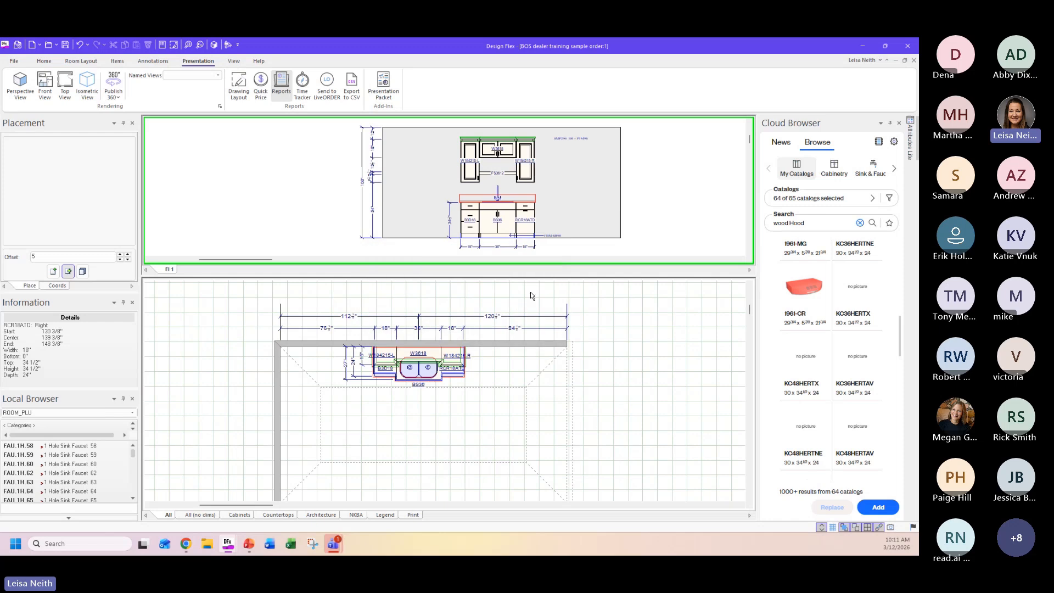
# Generate the Bertch Report for the design again and view its order form.
pyautogui.click(282, 88)
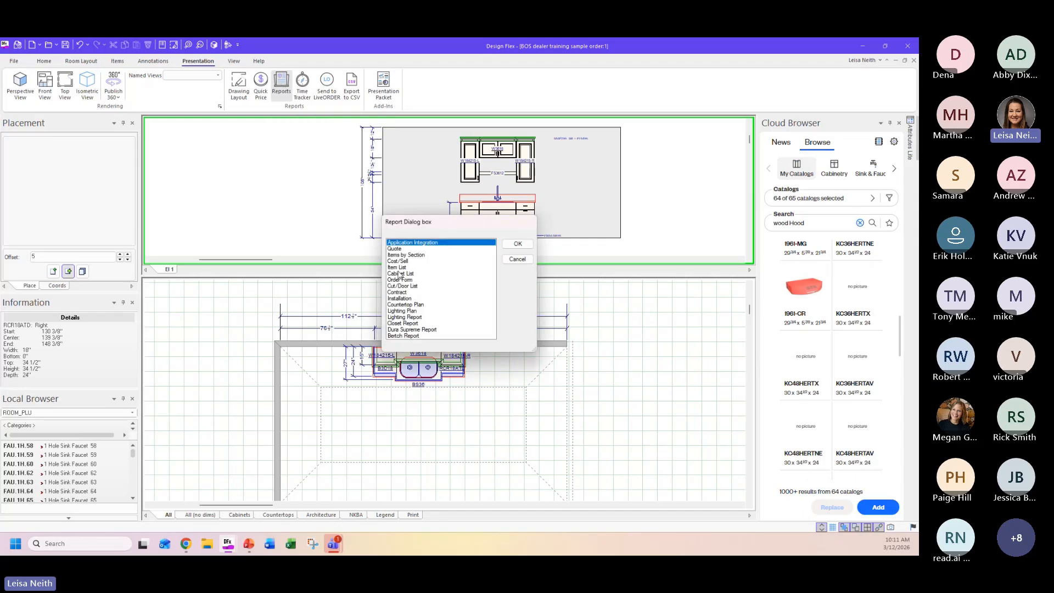
pyautogui.click(418, 336)
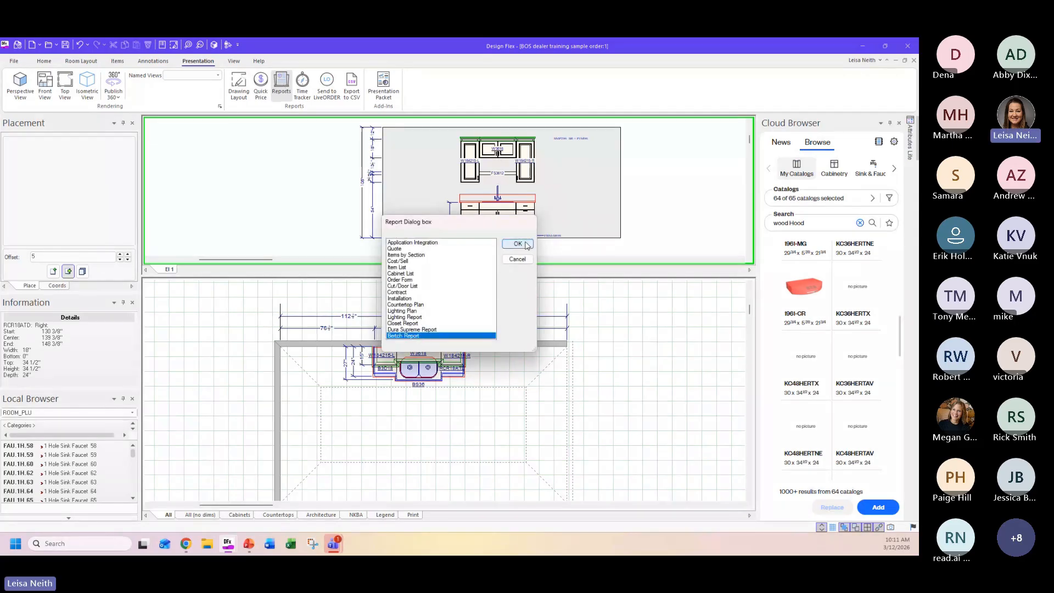
pyautogui.click(518, 243)
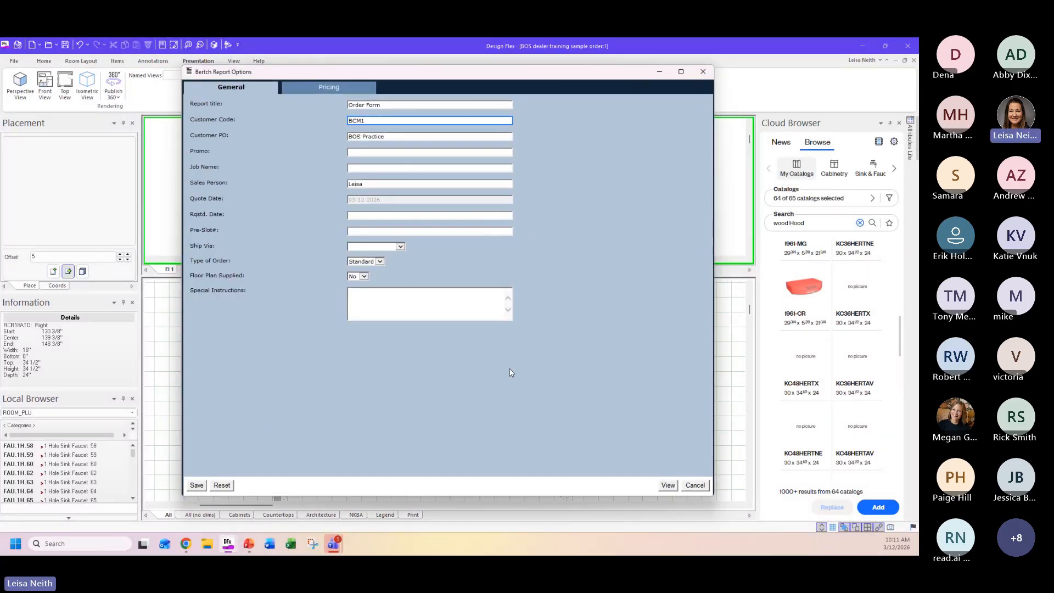
pyautogui.click(667, 485)
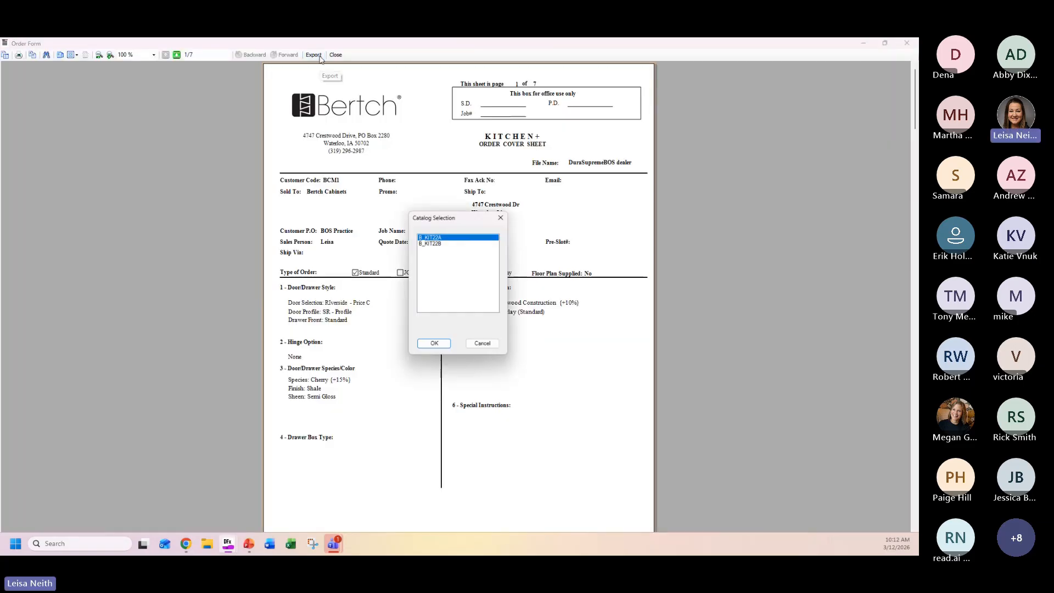
# Export the B_KIT22B order as XML "BOS dealer training sample order_B_KIT22B" to the BOS folder, replacing the existing file.
pyautogui.click(430, 243)
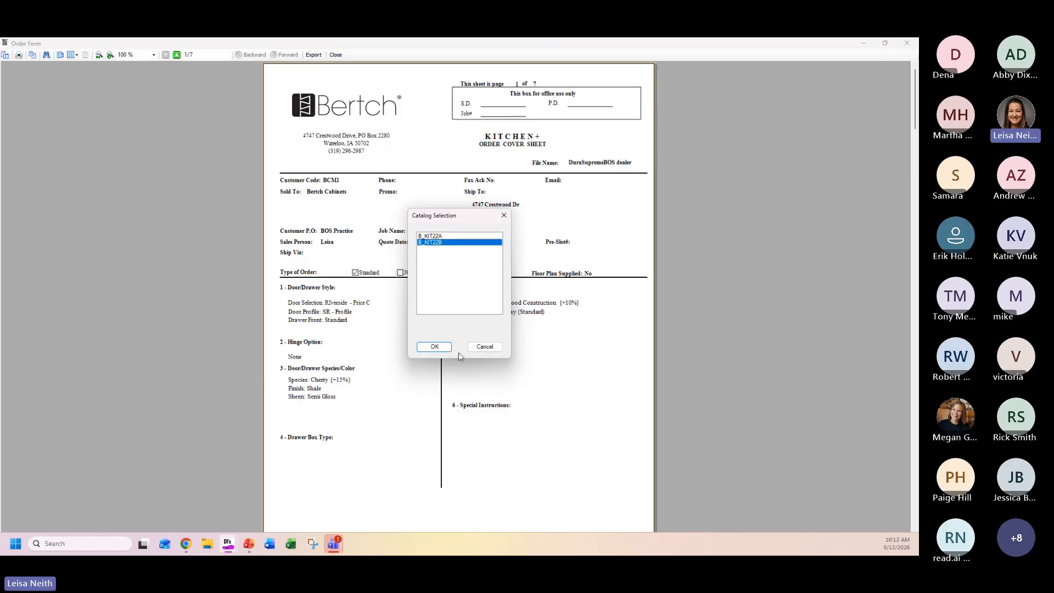
pyautogui.click(444, 351)
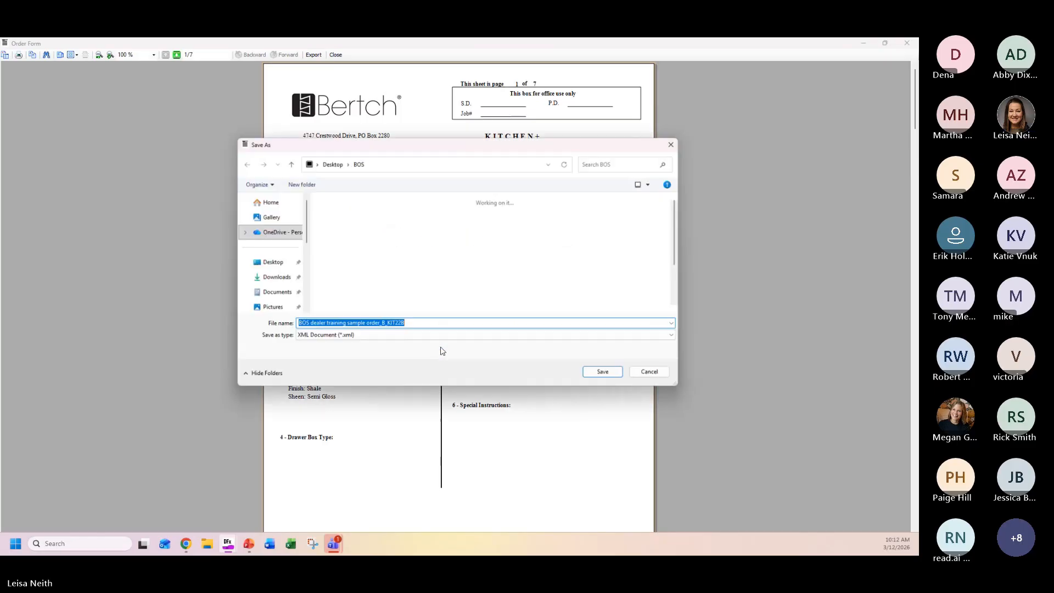
pyautogui.click(602, 376)
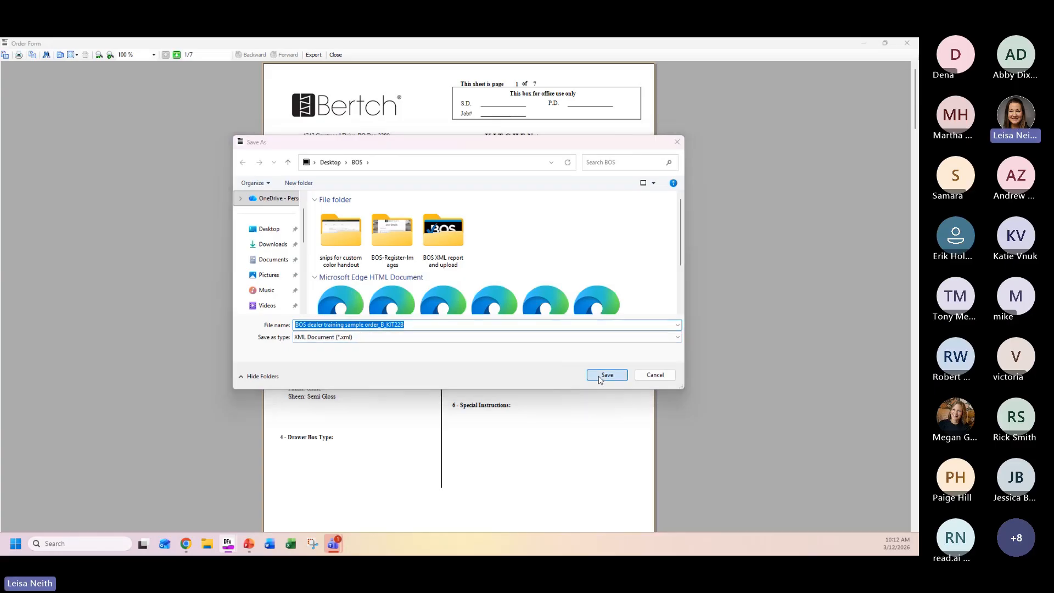
pyautogui.click(493, 290)
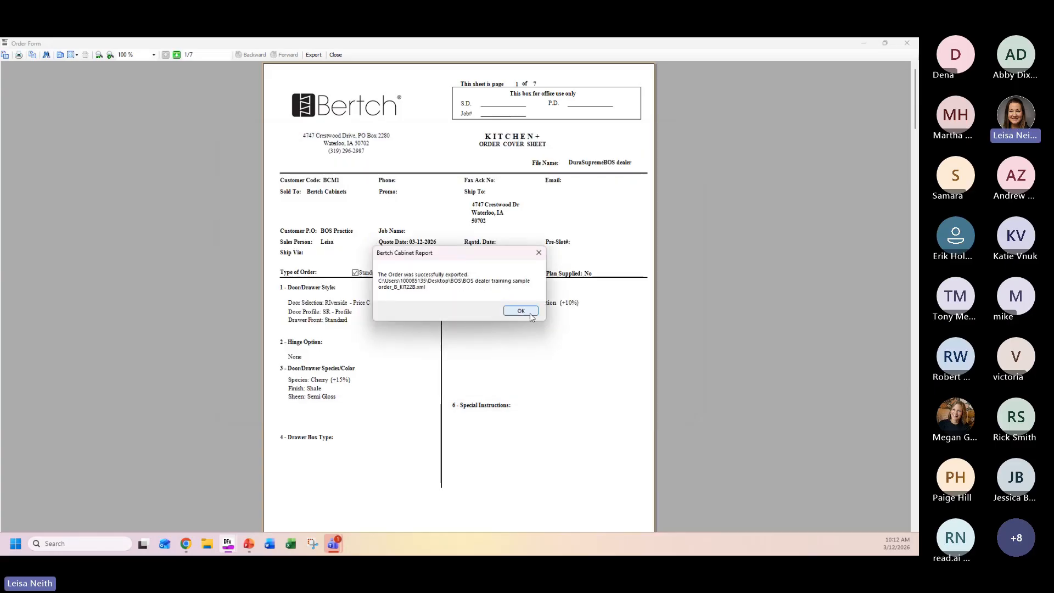
pyautogui.click(521, 311)
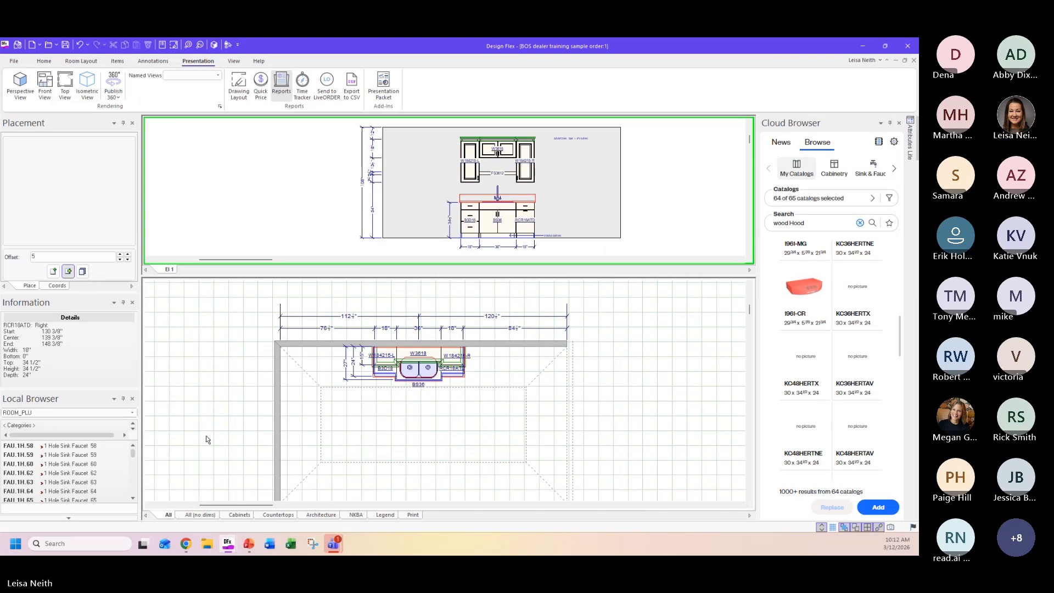
# Switch to Chrome, sign in to the Bertch ordering system with the prefilled credentials, and start a new quote.
pyautogui.click(189, 546)
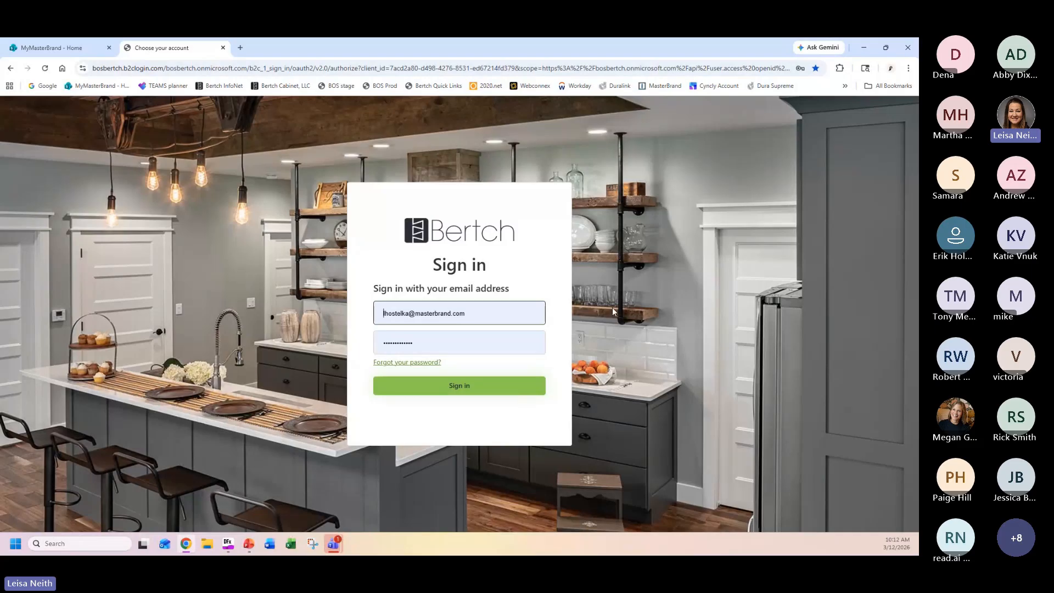
pyautogui.click(480, 391)
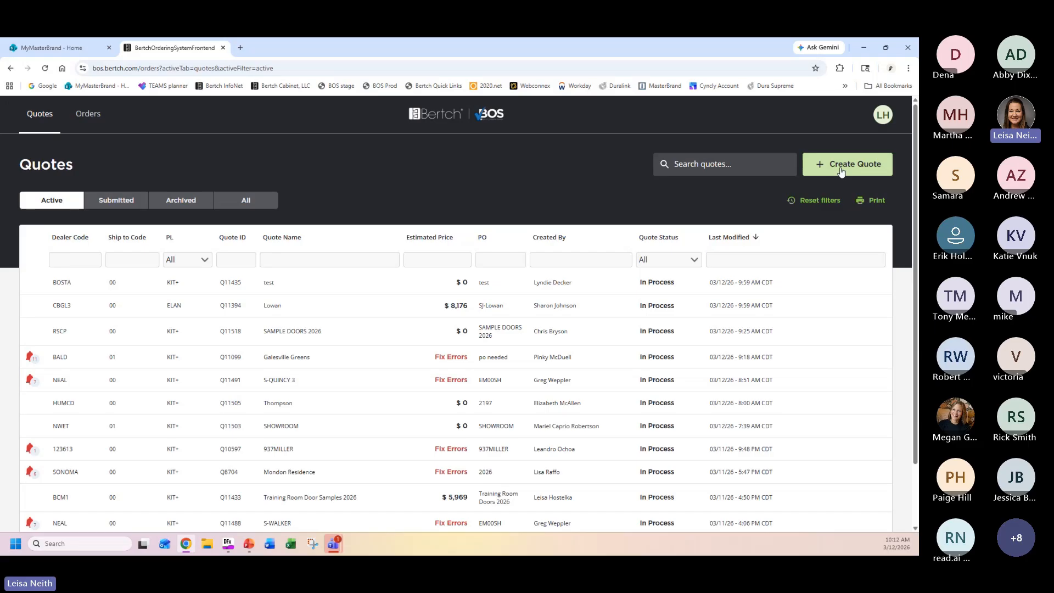
pyautogui.click(843, 171)
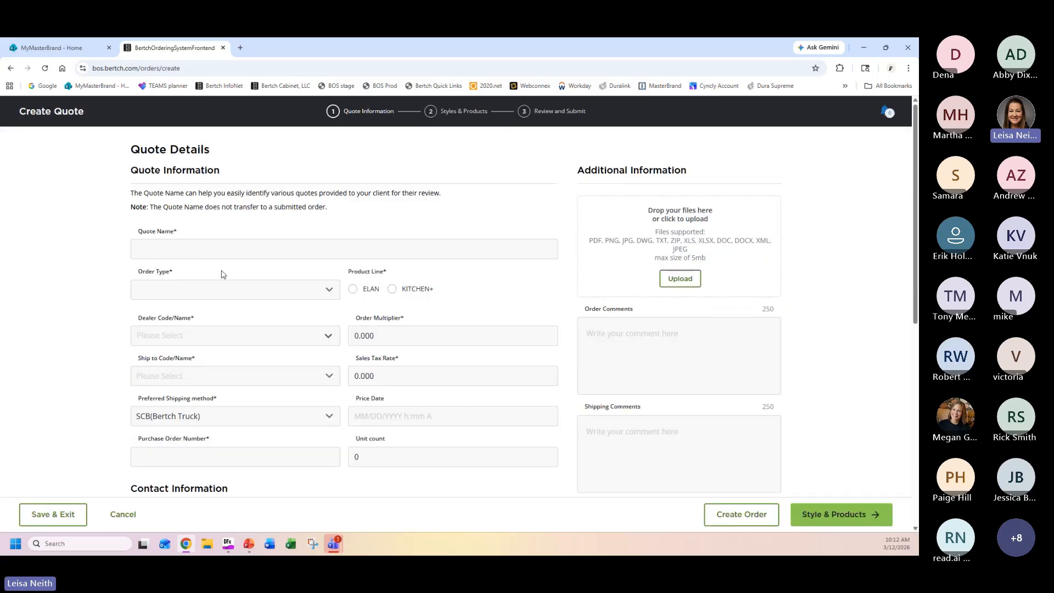
# Name the quote "BOS Training 12th" and set its order type to New.
pyautogui.click(225, 252)
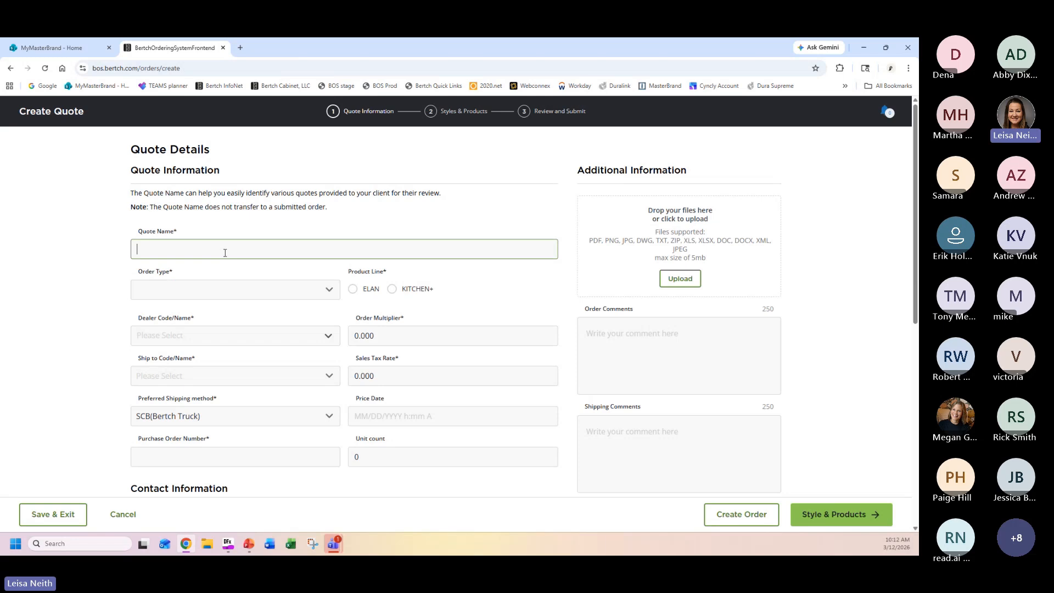
pyautogui.write('BOS Trainin')
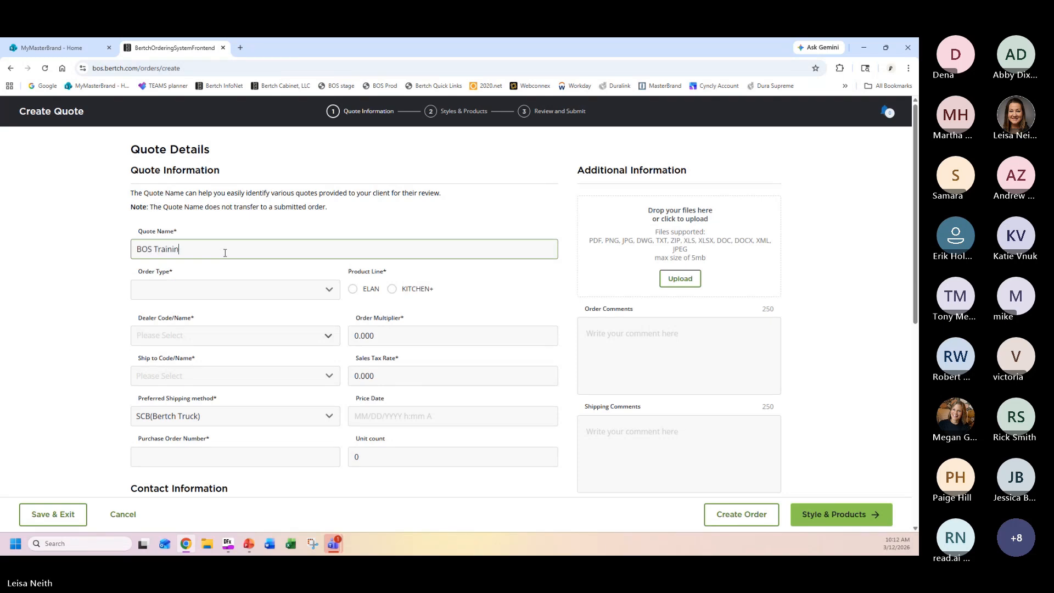
pyautogui.write('g 12th')
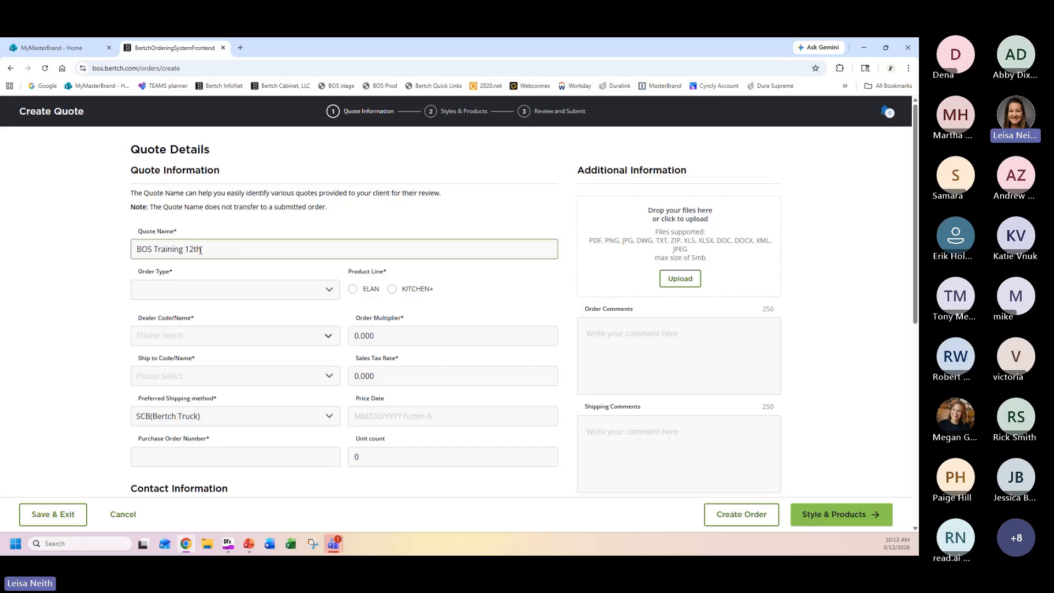
pyautogui.click(330, 291)
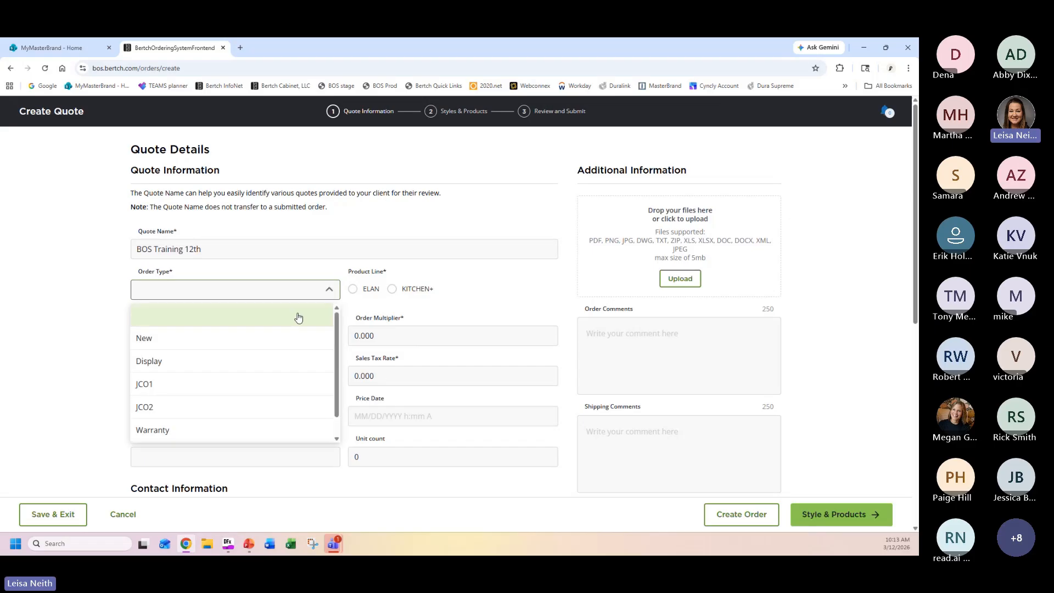
pyautogui.click(245, 345)
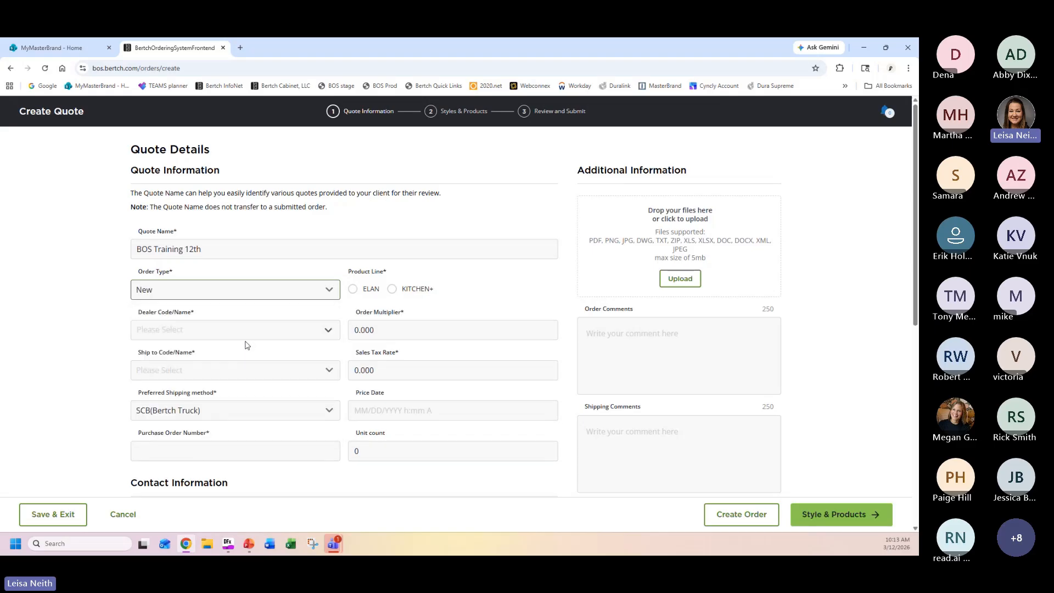
# Assign the quote to the BOS TEST ACCOUNT dealer with product line KITCHEN+ and the ship-to location coded 00.
pyautogui.click(320, 330)
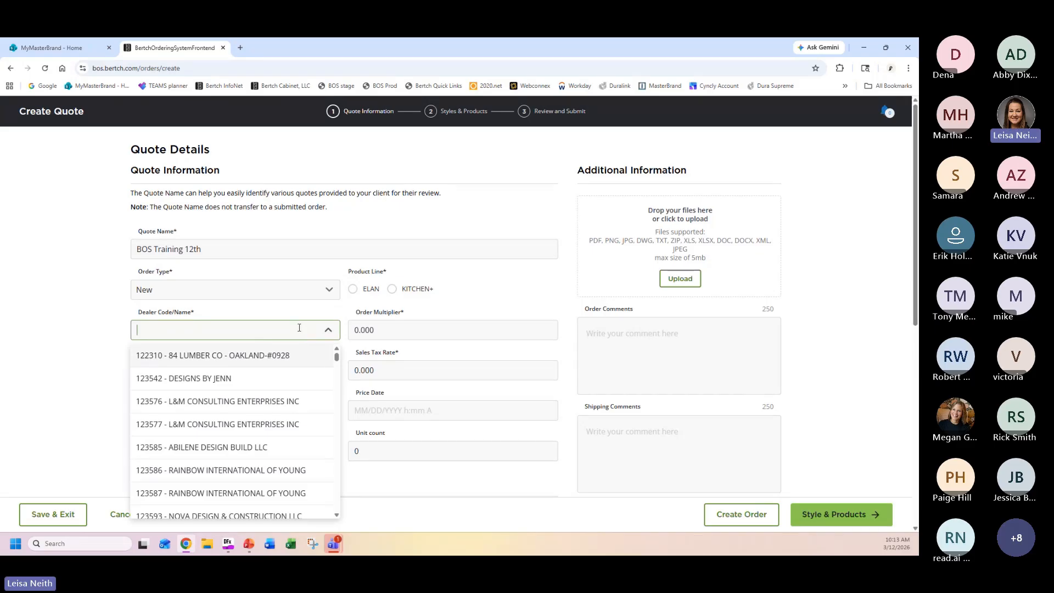
pyautogui.write('bosta')
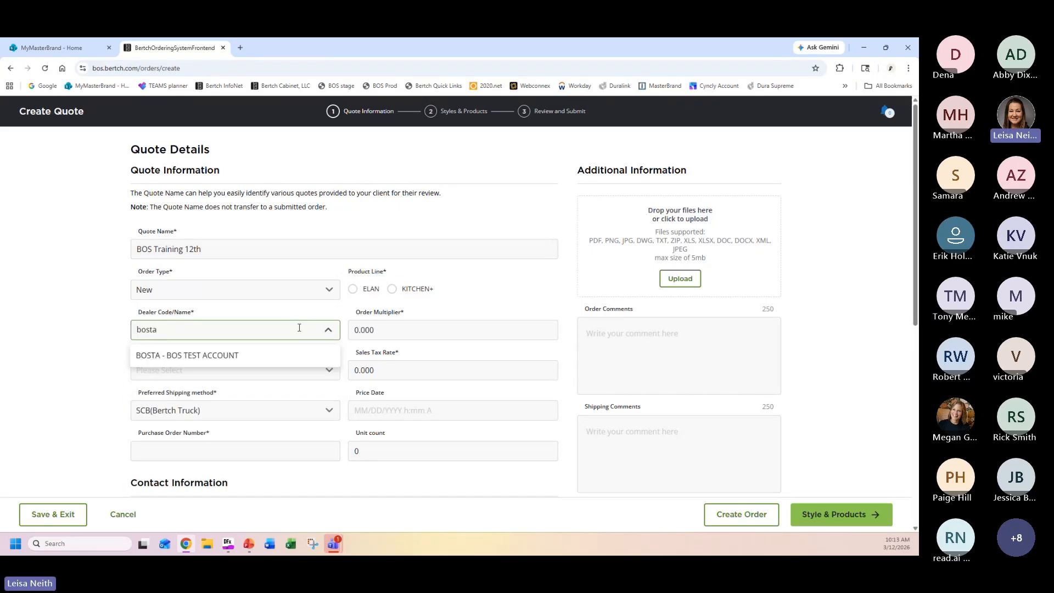
pyautogui.click(230, 357)
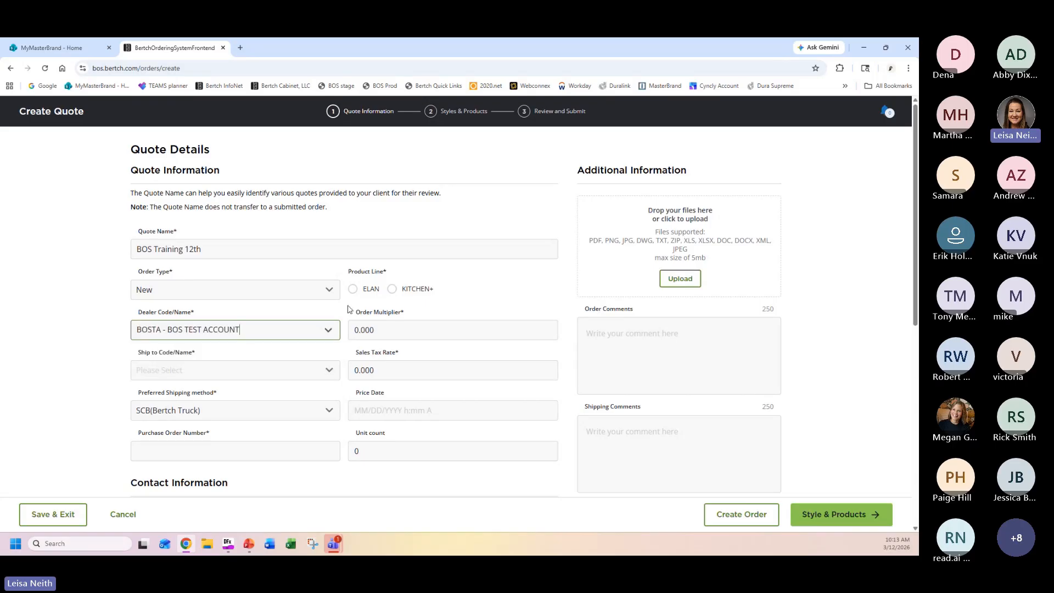
pyautogui.click(392, 289)
pyautogui.click(319, 369)
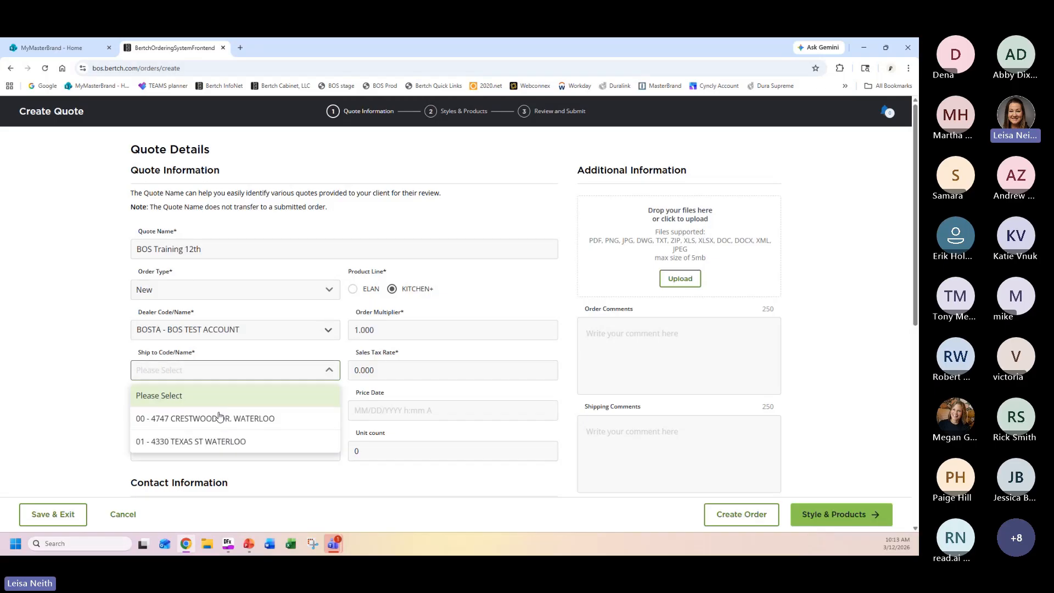
pyautogui.click(211, 420)
# Enter the quote's name as its purchase order number and continue to the quote's Styles & Products stage.
pyautogui.click(274, 450)
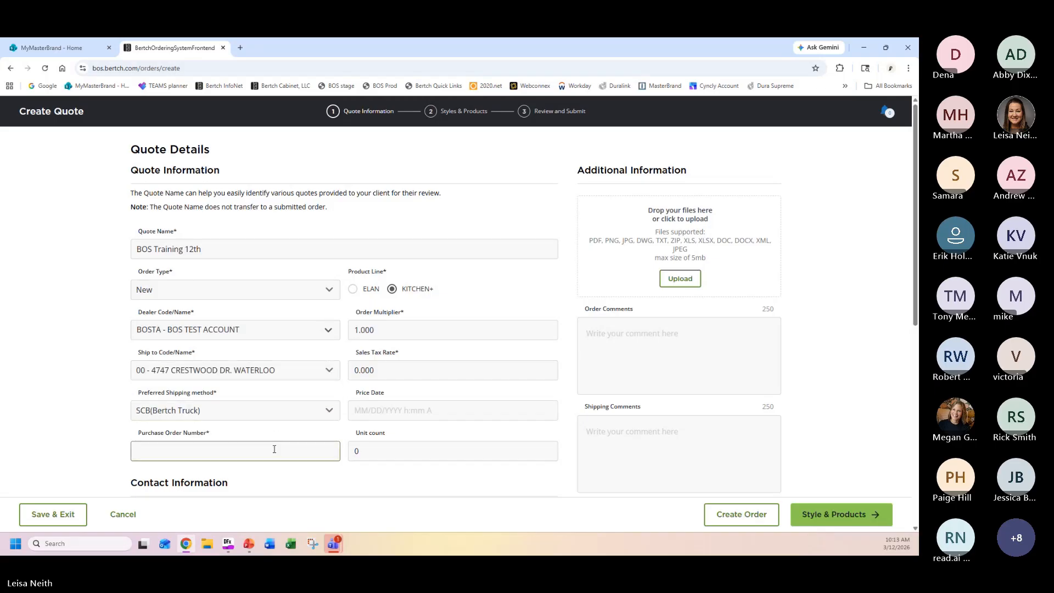
pyautogui.write('BOS Training 12th')
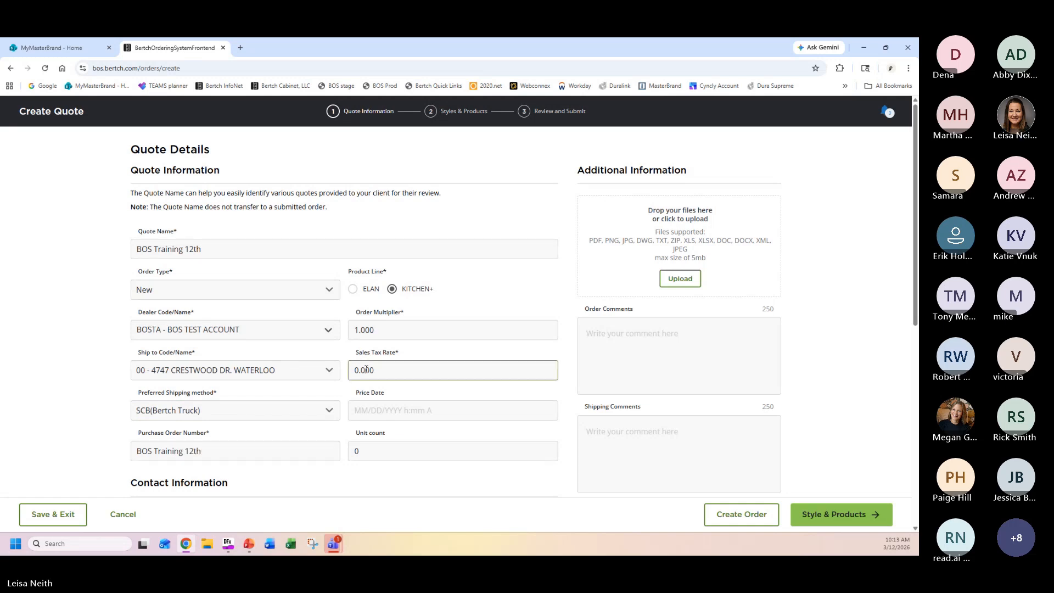
pyautogui.scroll(-3, 397, 350)
pyautogui.scroll(-4, 679, 301)
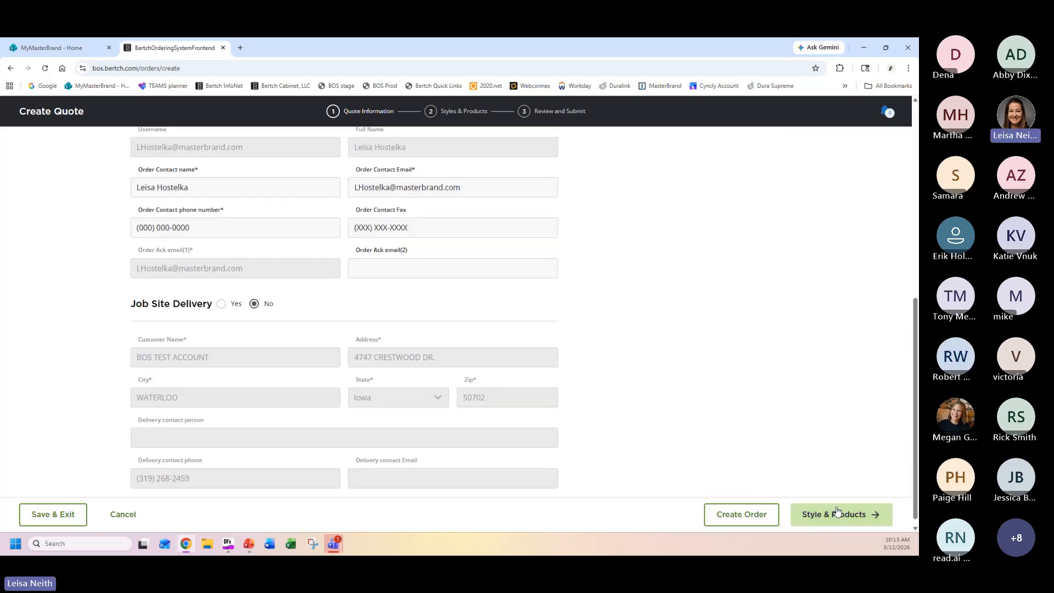
pyautogui.click(837, 513)
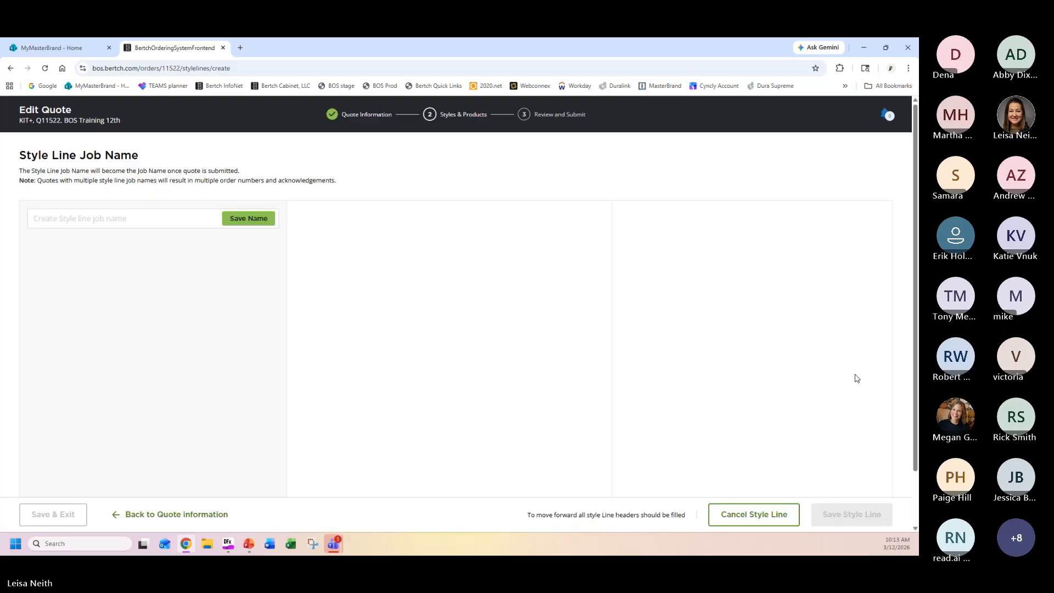
# Name the quote's style line job "Base cabinets" and save the name.
pyautogui.click(123, 219)
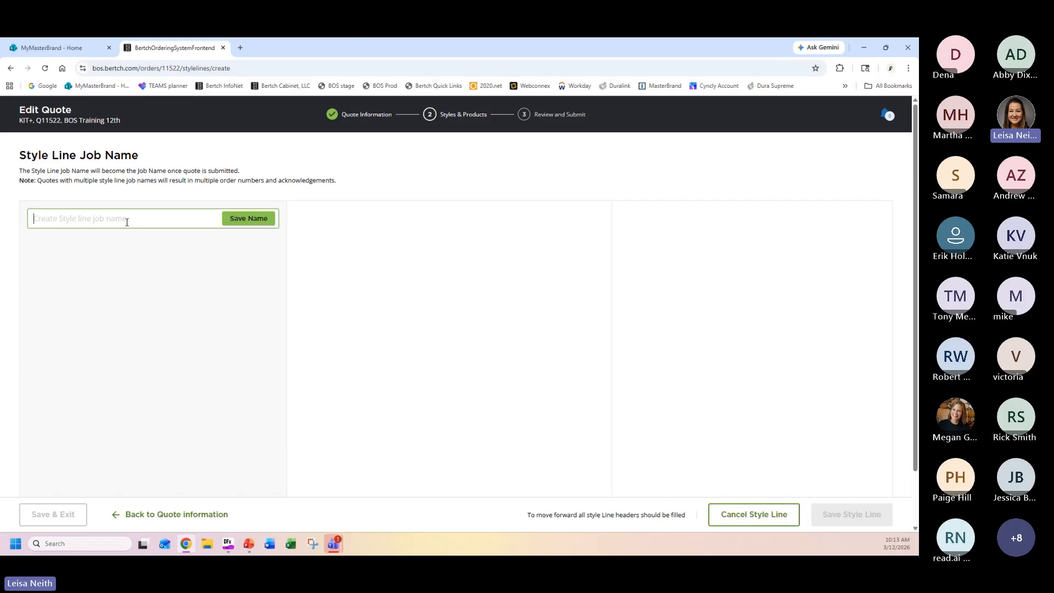
pyautogui.write('Base cabinets')
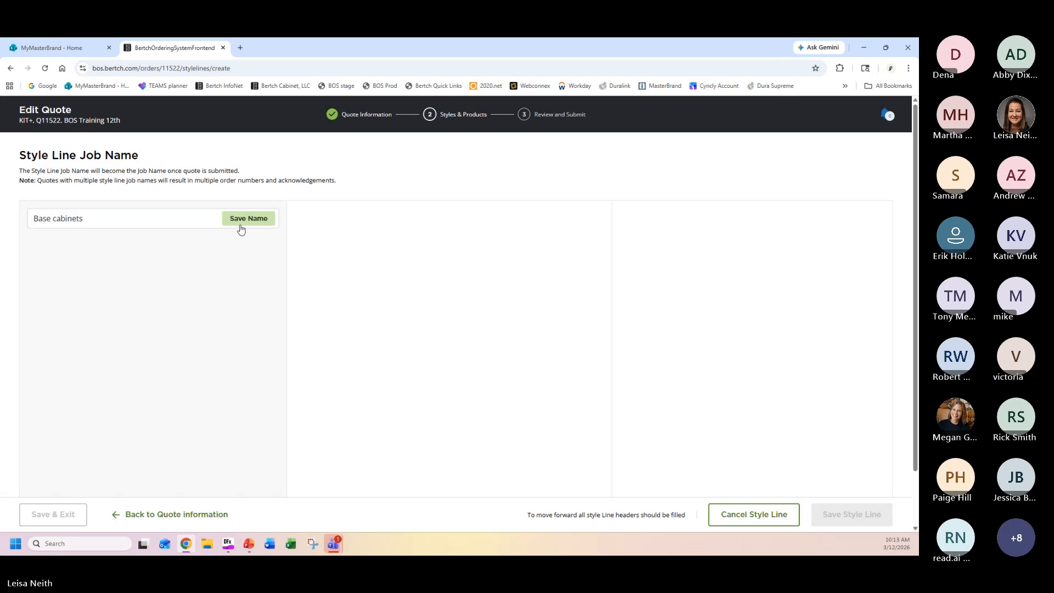
pyautogui.click(256, 218)
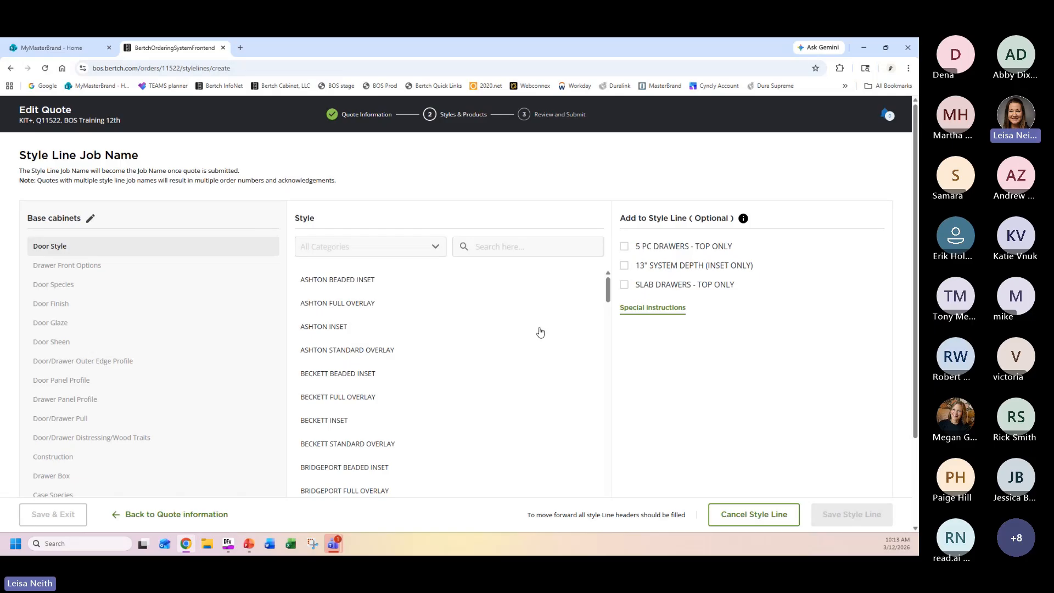
# Set the Base cabinets door style to RIVERSIDE FULL OVERLAY and the door species to Cherry [+15%].
pyautogui.click(531, 245)
pyautogui.write('river')
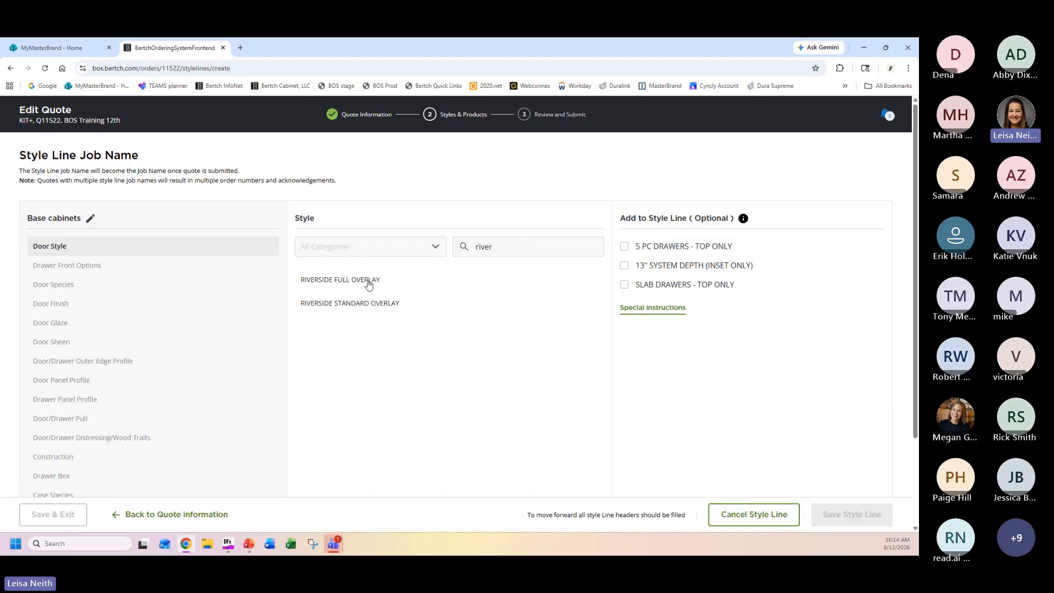
pyautogui.moveTo(369, 285)
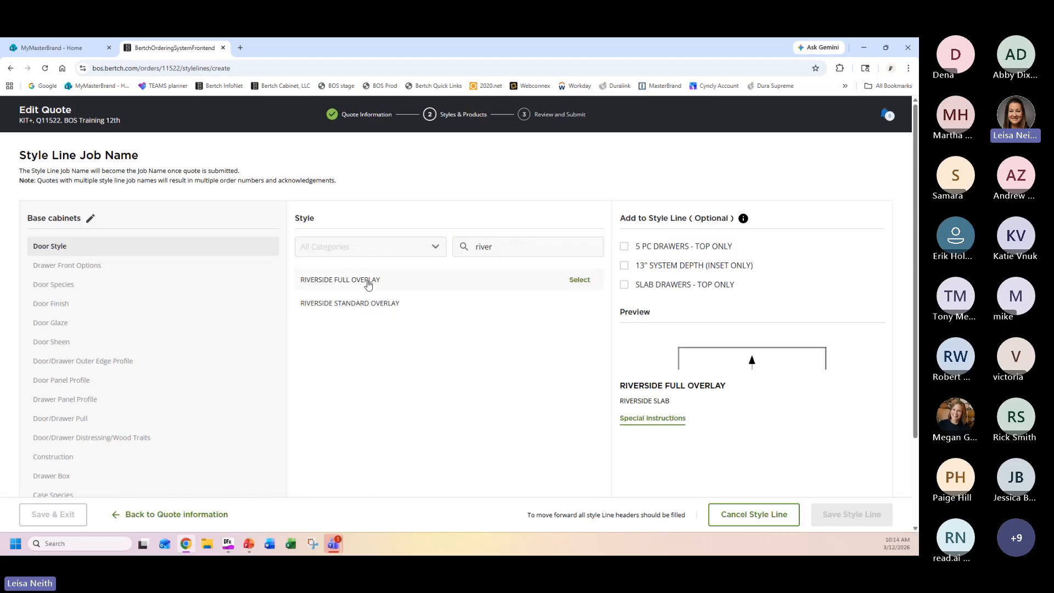
pyautogui.click(578, 281)
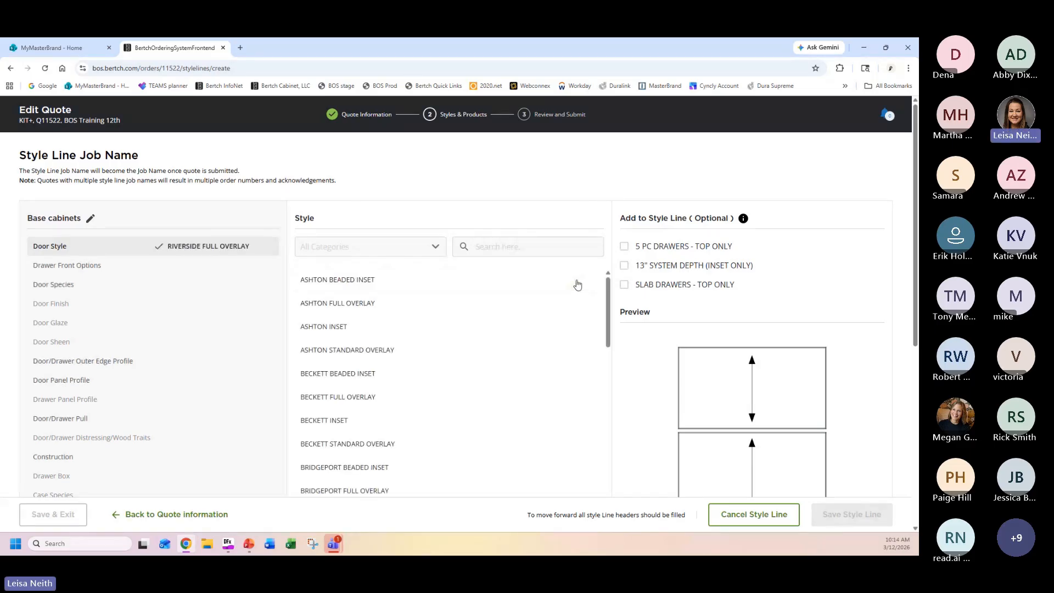
pyautogui.click(501, 245)
pyautogui.write('cherry')
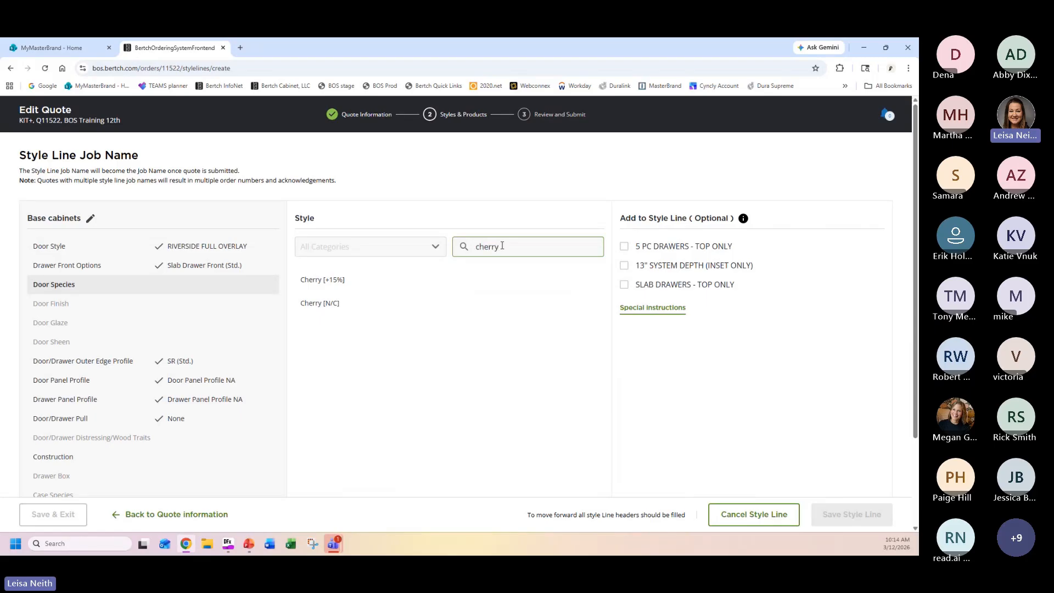
pyautogui.click(347, 280)
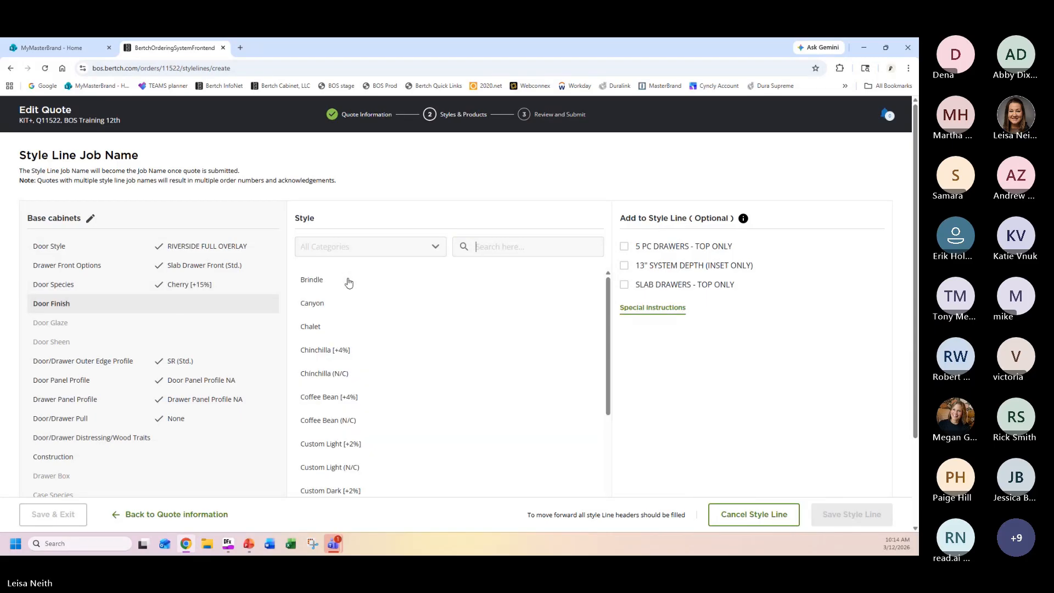
# Choose Shale as the door finish for the Base cabinets style line.
pyautogui.scroll(-1, 430, 360)
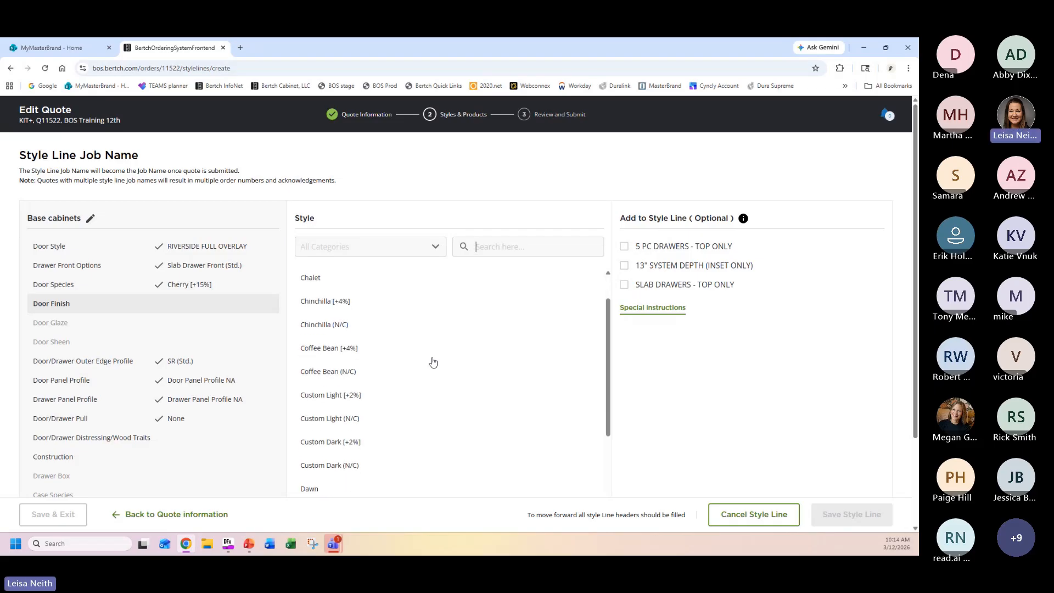
pyautogui.scroll(-1, 432, 362)
pyautogui.scroll(-3, 431, 372)
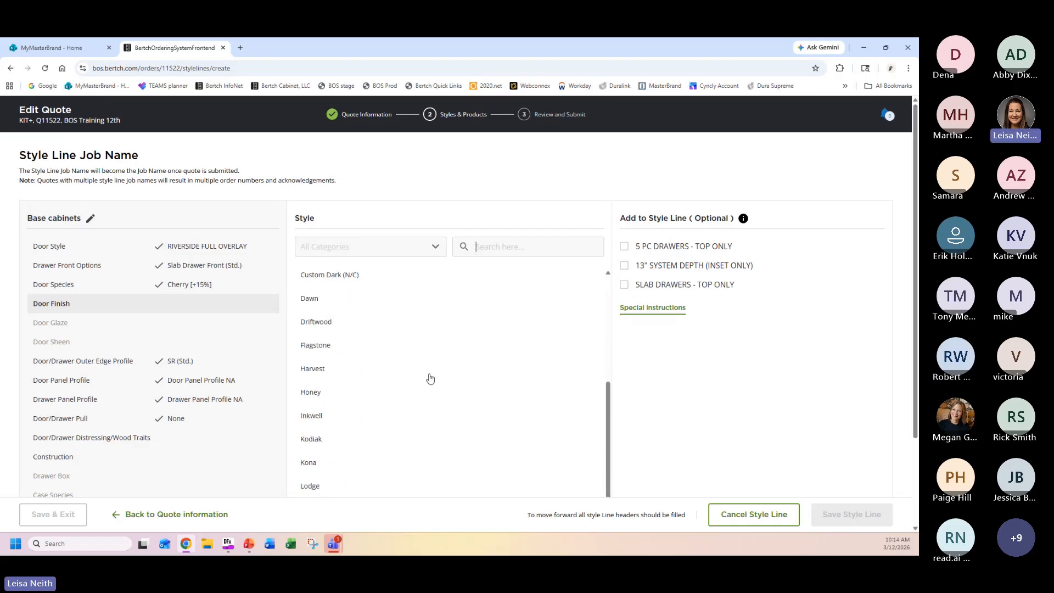
pyautogui.scroll(-3, 430, 378)
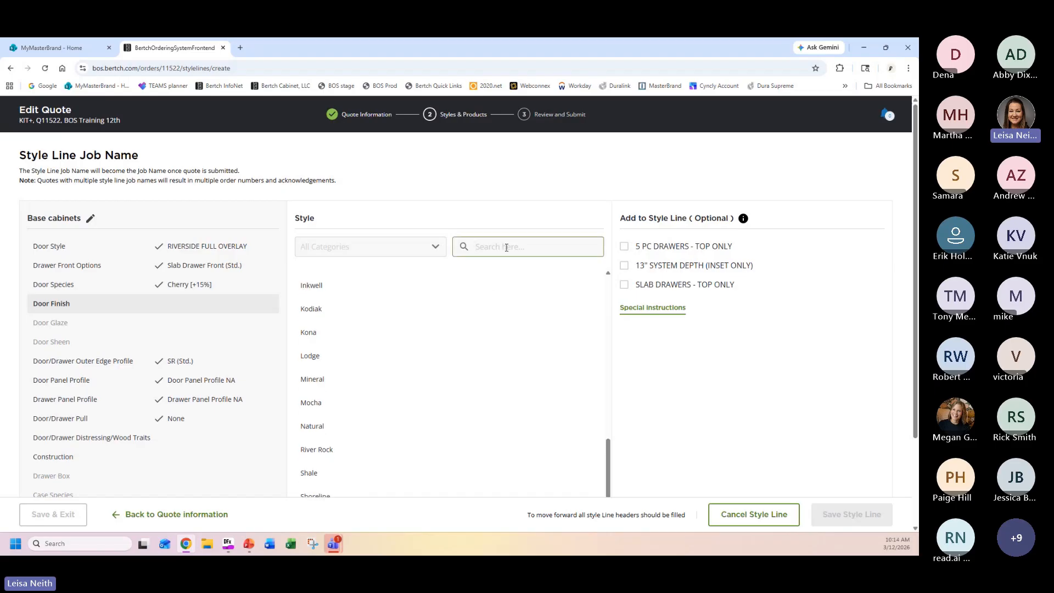
pyautogui.scroll(-2, 388, 411)
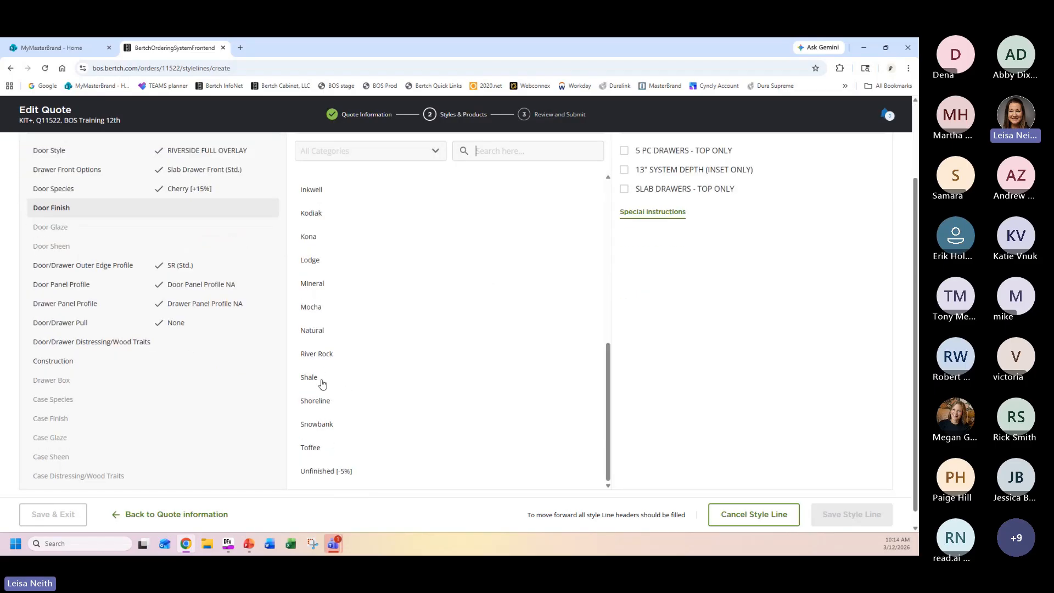
pyautogui.scroll(3, 323, 383)
pyautogui.scroll(-3, 387, 381)
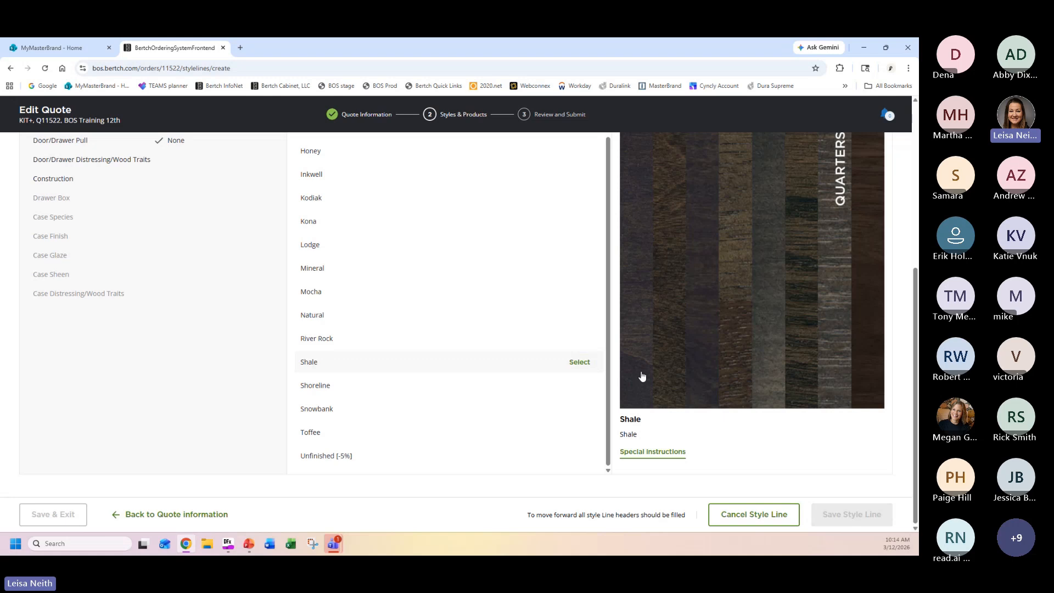
pyautogui.click(583, 365)
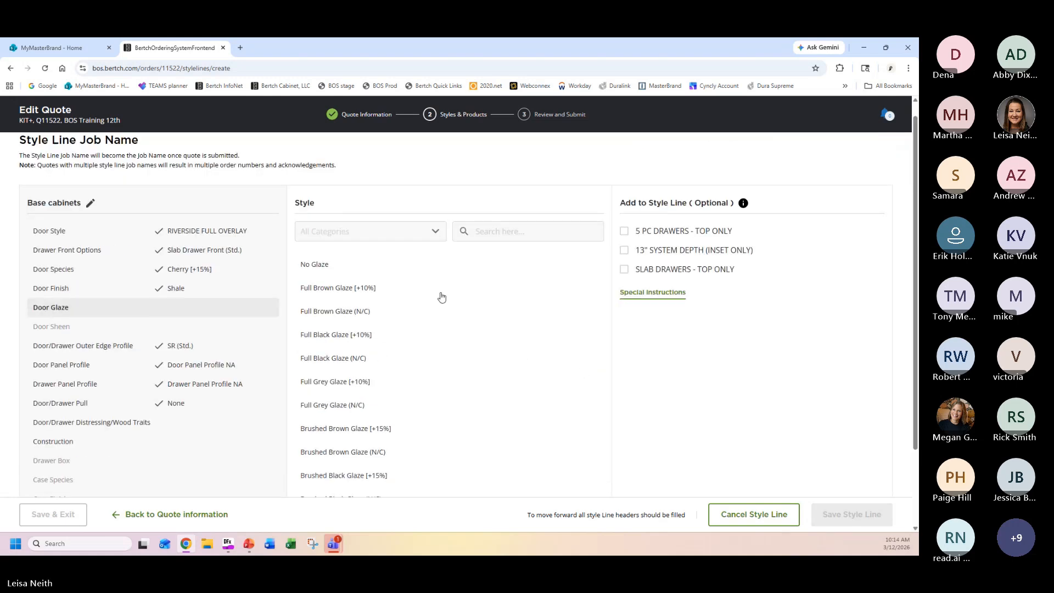
# Set the Base cabinets doors to No Glaze, Semi-Gloss Sheen and NONE for distressing/wood traits.
pyautogui.click(318, 266)
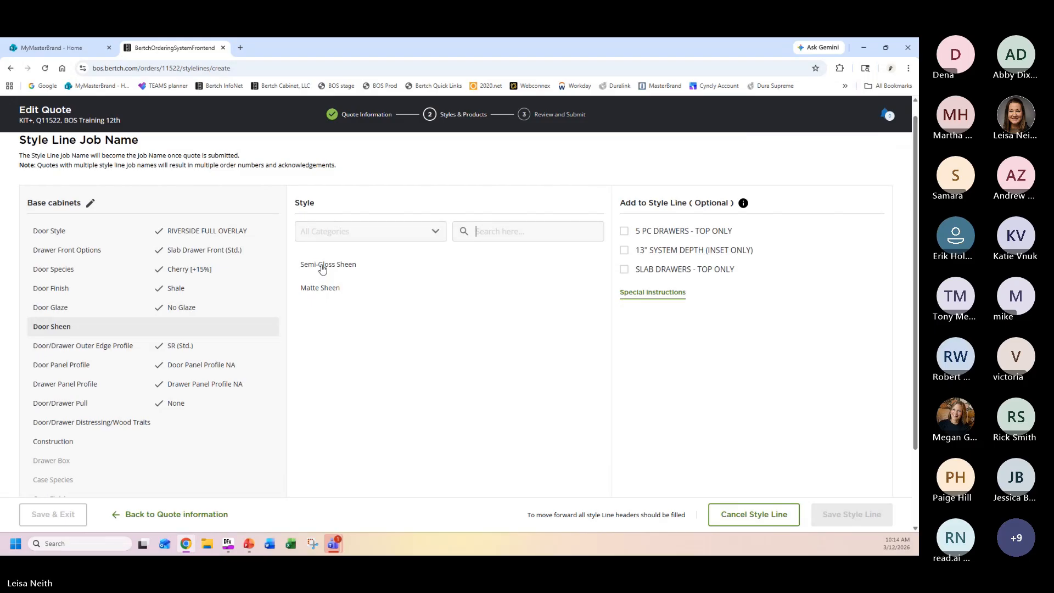
pyautogui.click(357, 269)
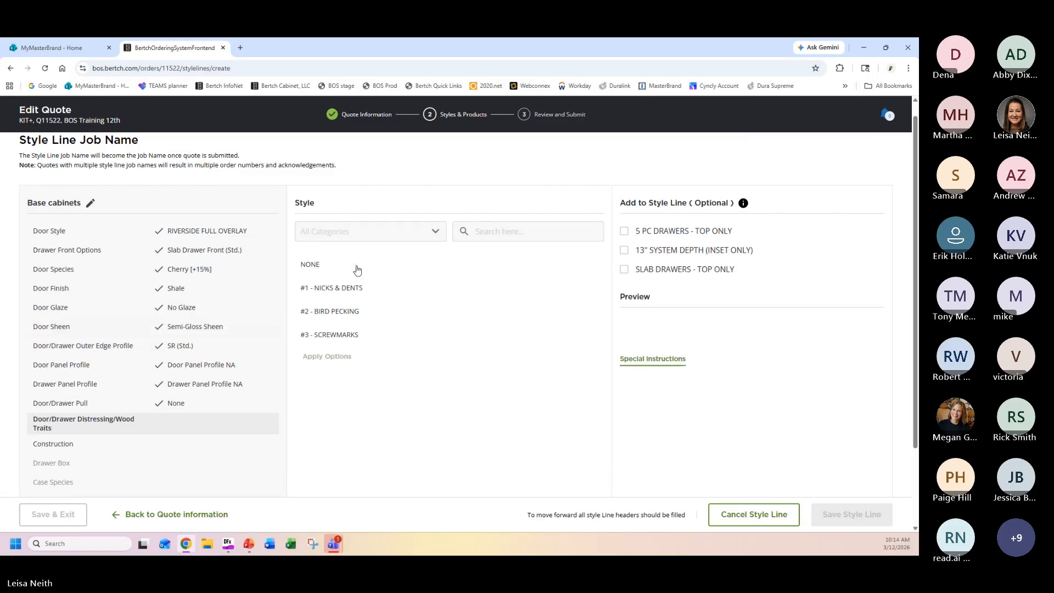
pyautogui.click(357, 269)
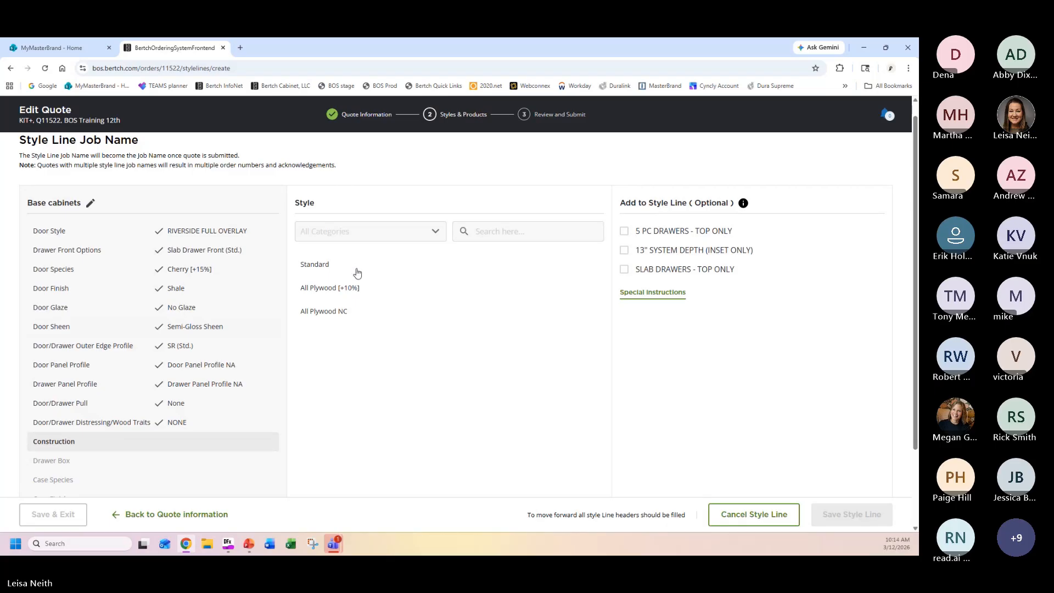
# Set construction to All Plywood [+10%] and drawer box to Birch Dovetailed (Std.), and save the style line.
pyautogui.doubleClick(353, 290)
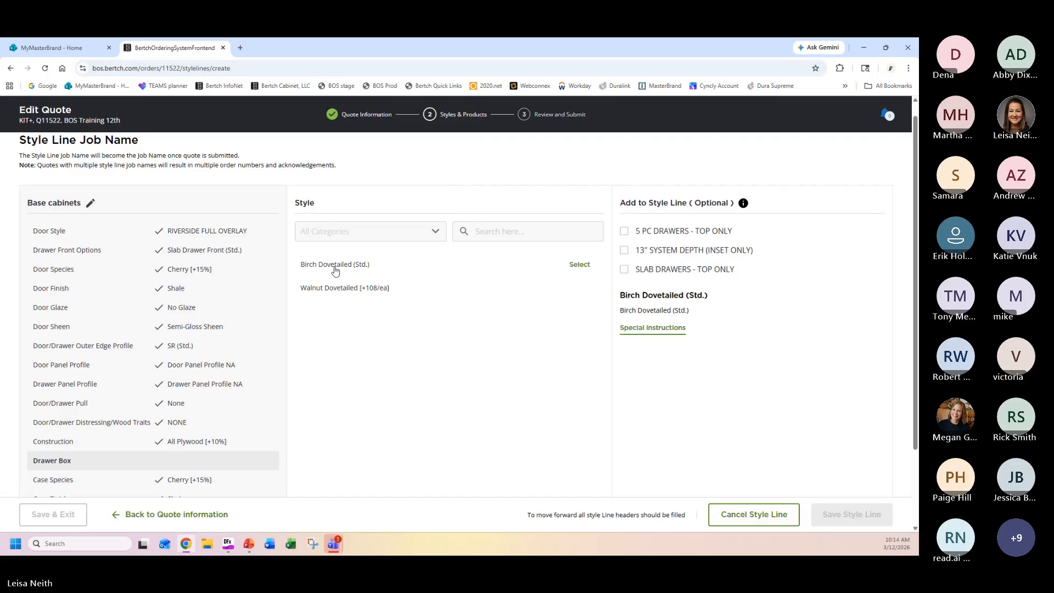
pyautogui.doubleClick(335, 267)
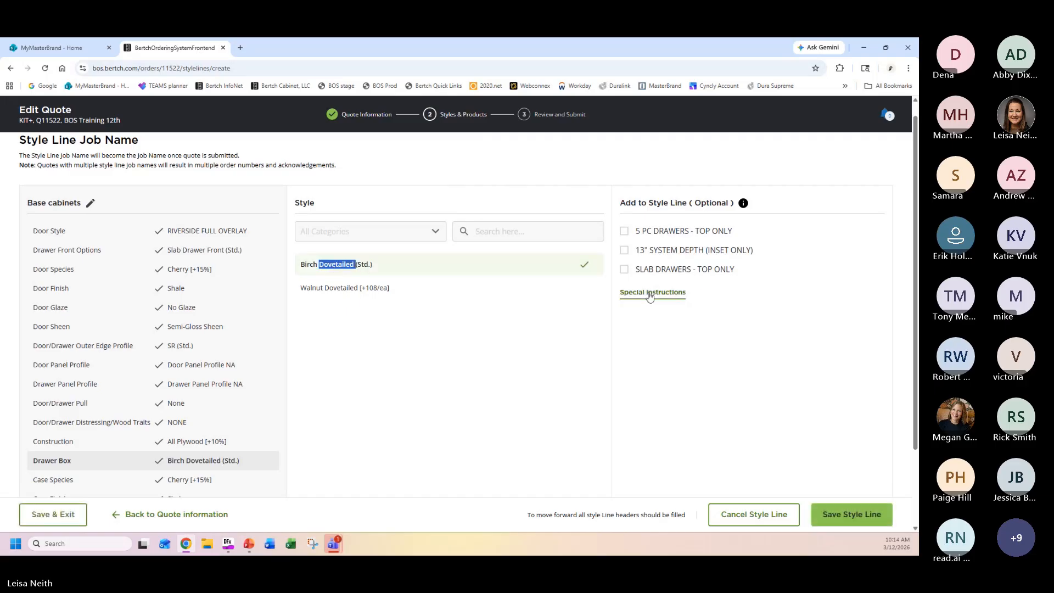
pyautogui.scroll(-2, 177, 346)
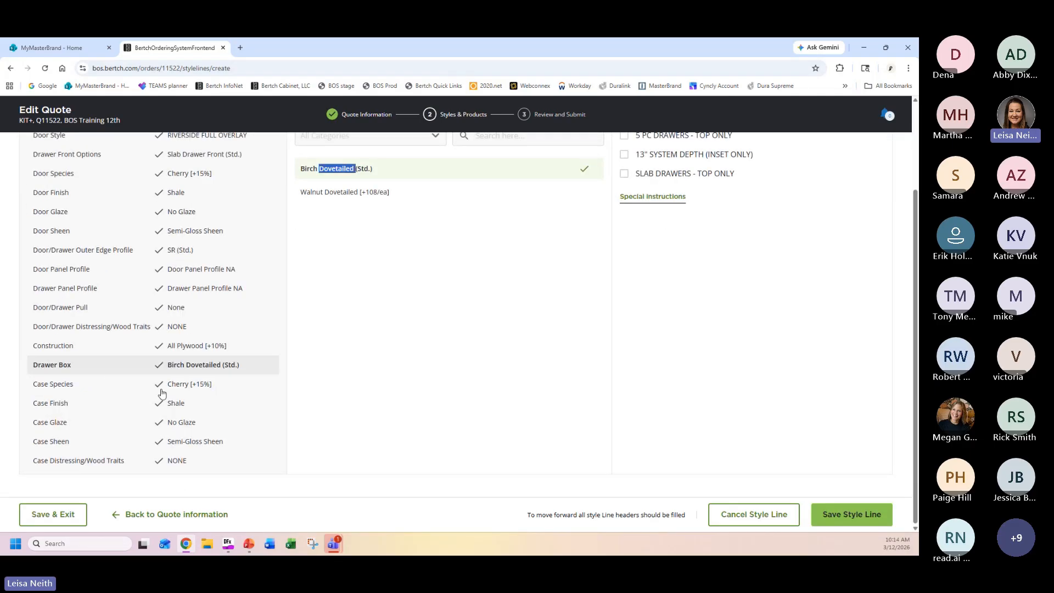
pyautogui.scroll(1, 364, 245)
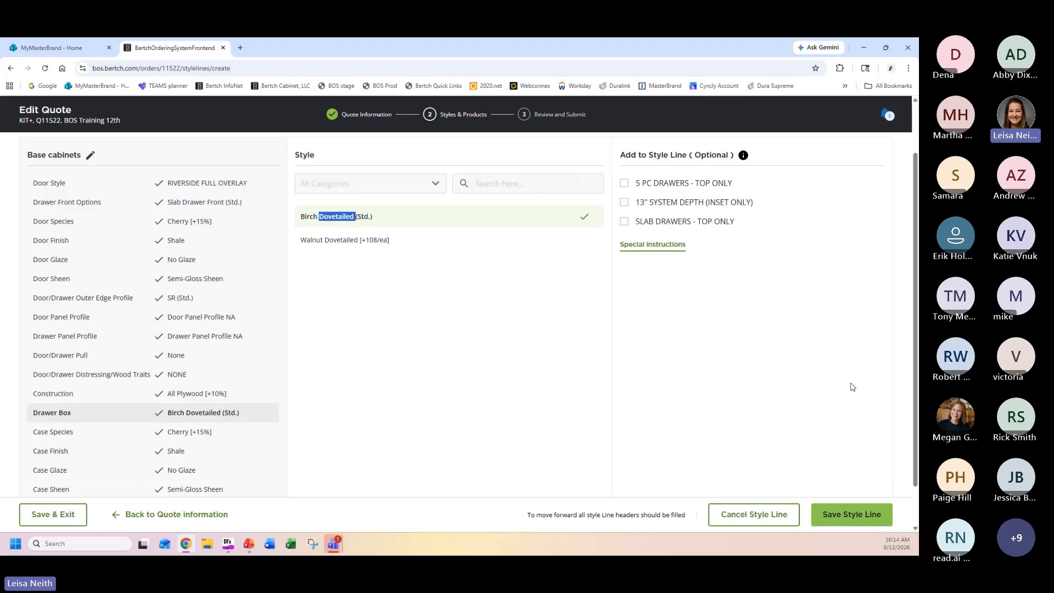
pyautogui.click(845, 515)
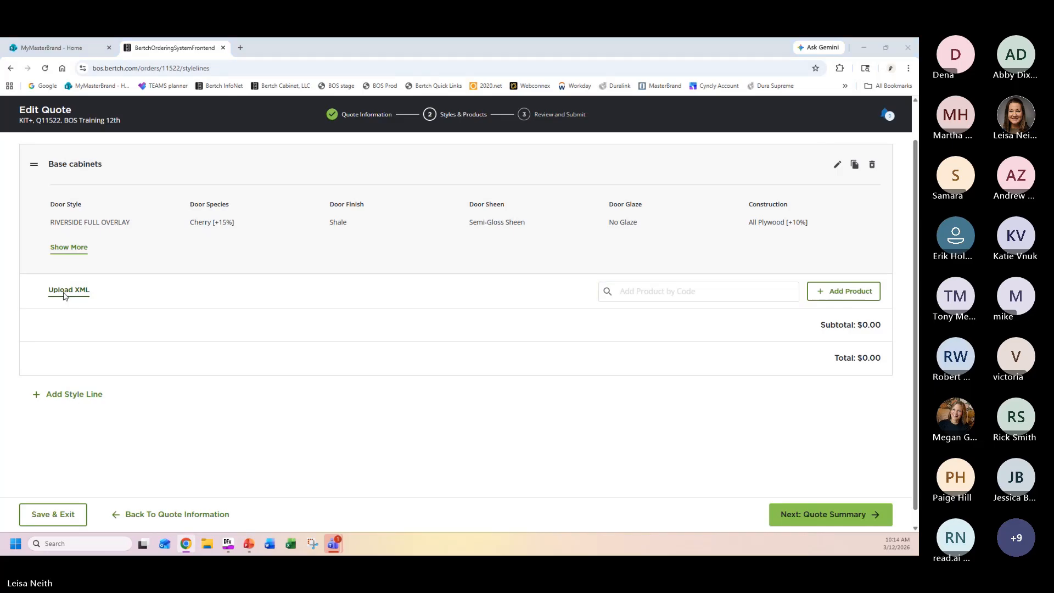
# Upload the XML file "BOS dealer training sample order_B_KIT22A_2" from the desktop BOS folder into the Base cabinets style line.
pyautogui.click(65, 295)
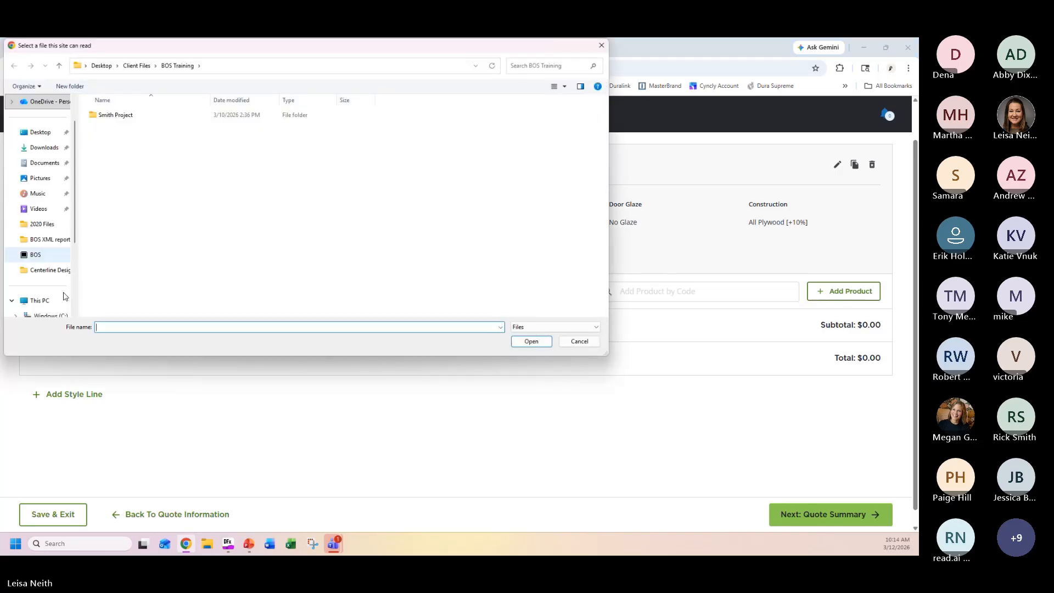
pyautogui.click(132, 66)
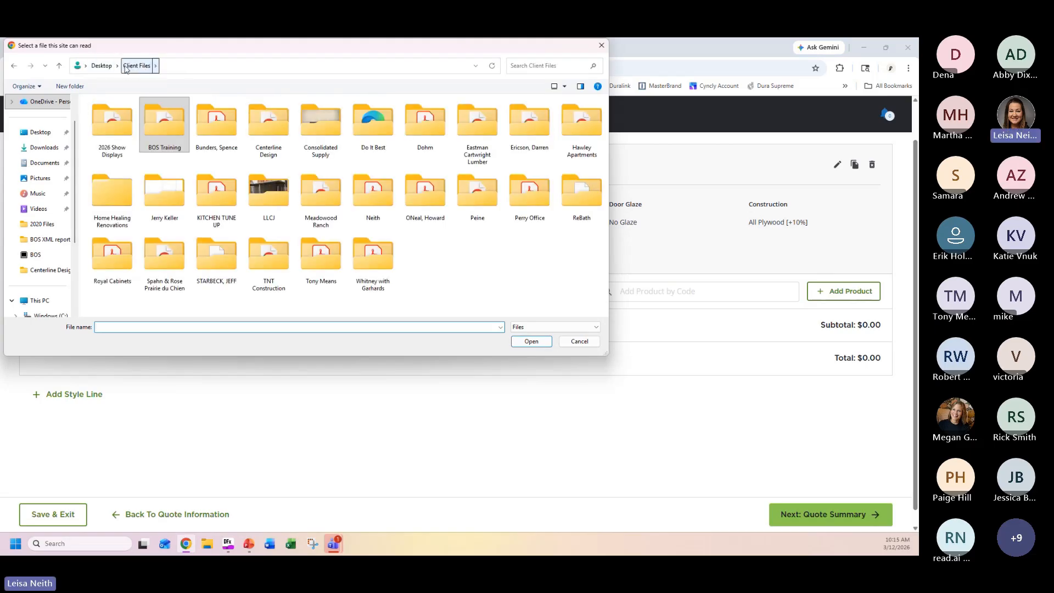
pyautogui.click(46, 254)
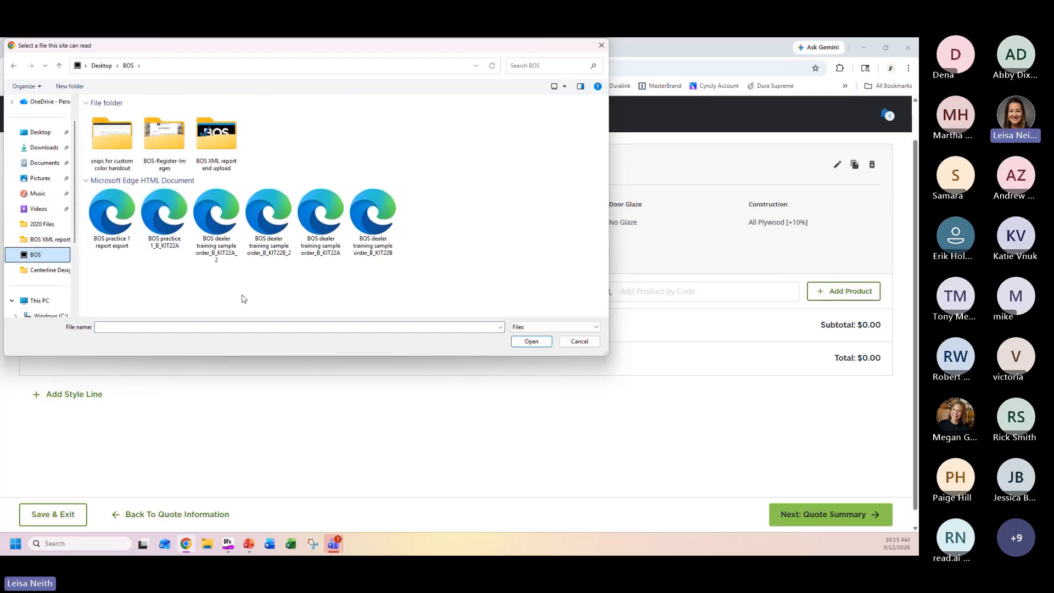
pyautogui.click(222, 221)
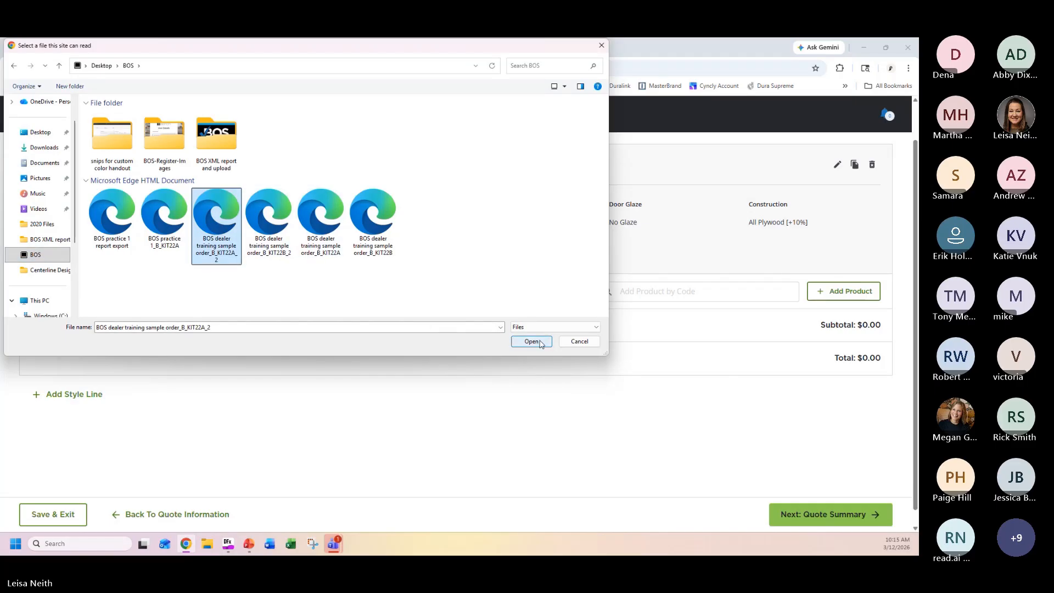
pyautogui.click(548, 342)
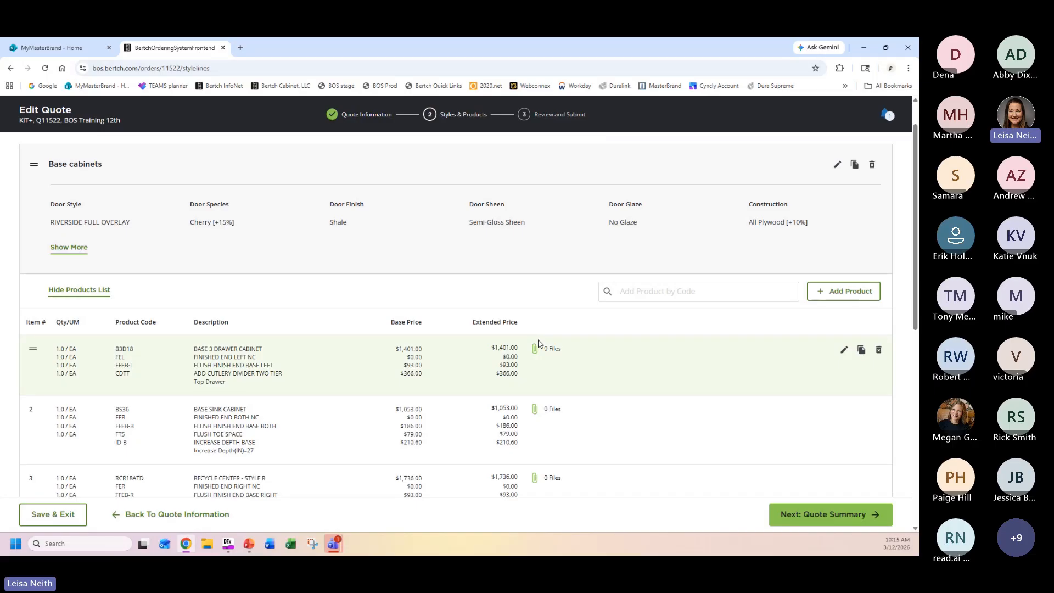
# Delete the invalid product code item BOSINVPC from the Base cabinets product list.
pyautogui.scroll(-2, 607, 364)
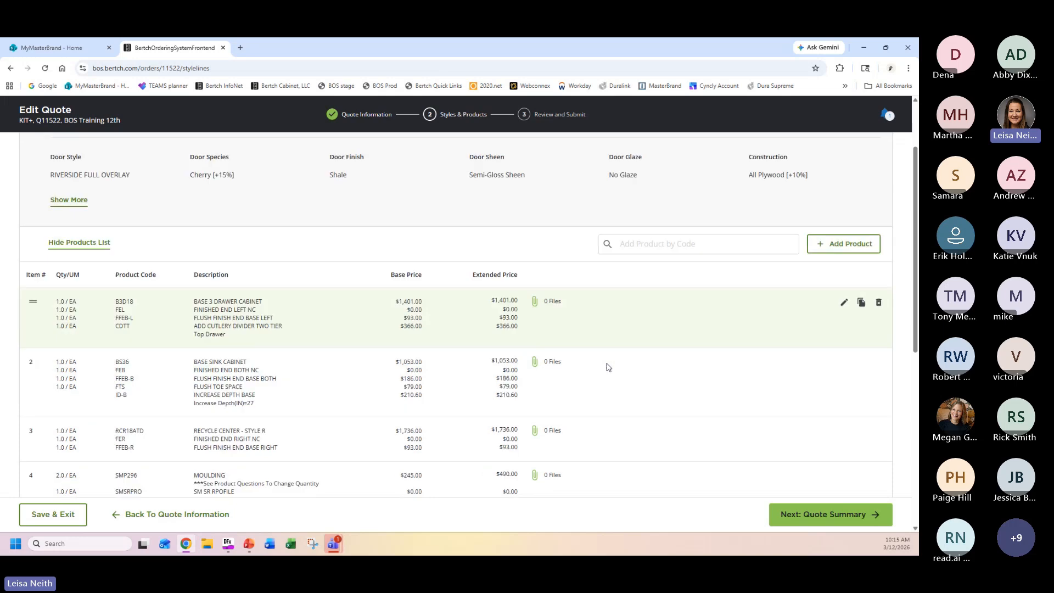
pyautogui.scroll(-5, 727, 339)
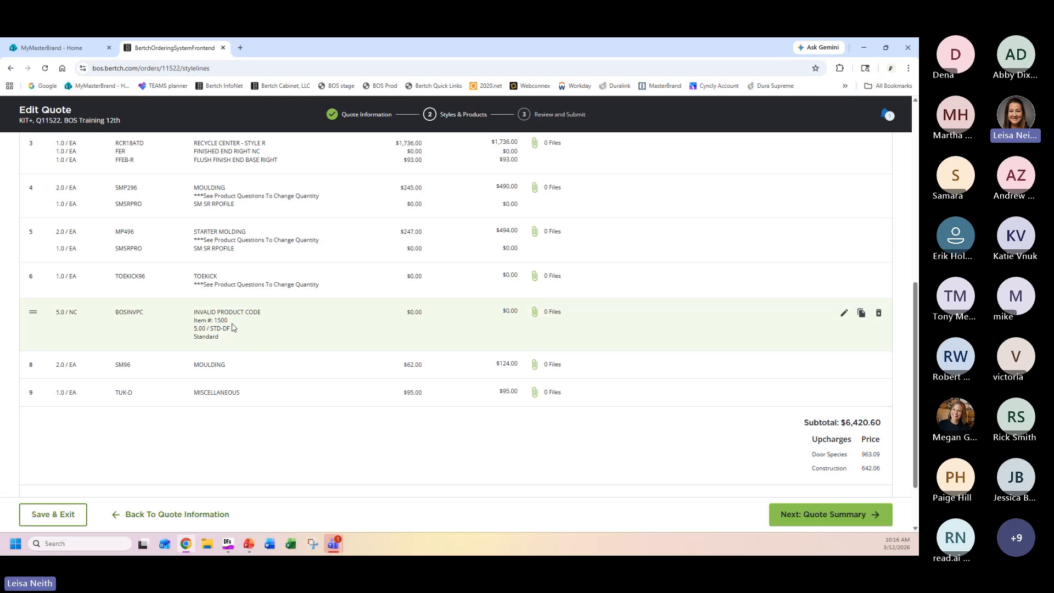
pyautogui.moveTo(847, 315)
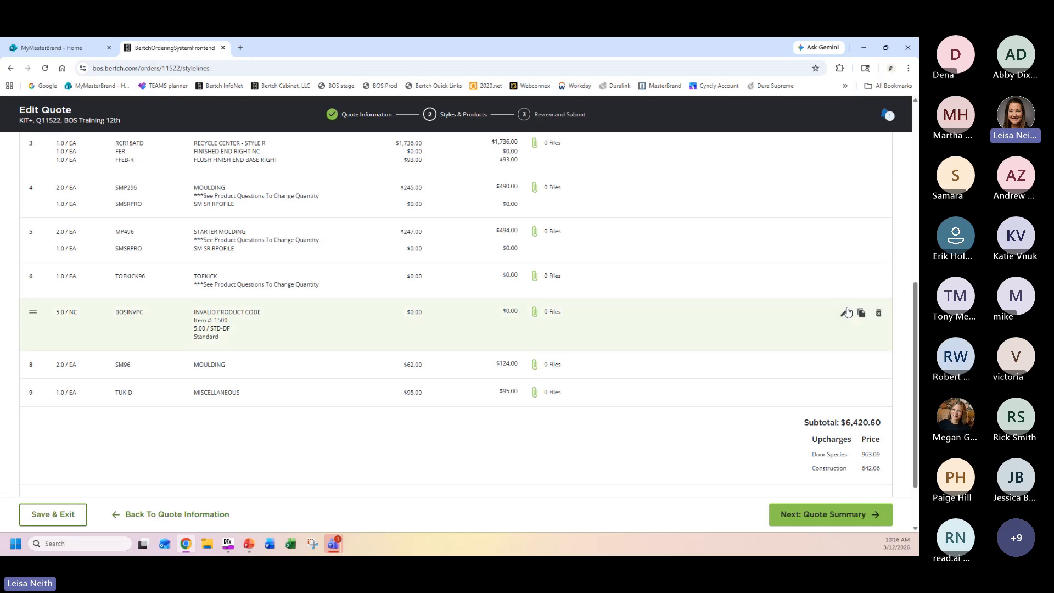
pyautogui.click(879, 314)
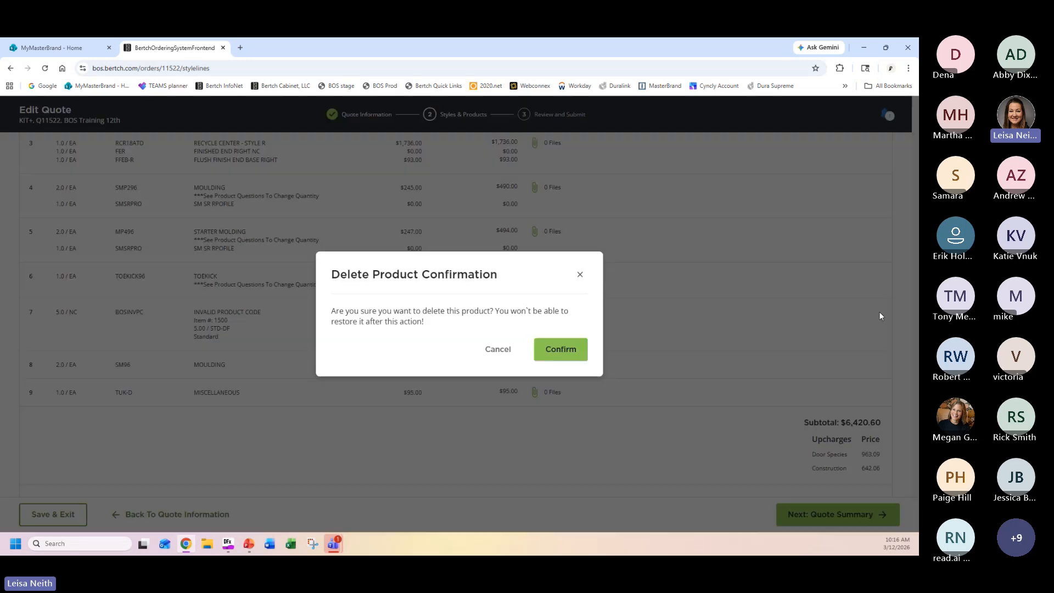
pyautogui.click(576, 351)
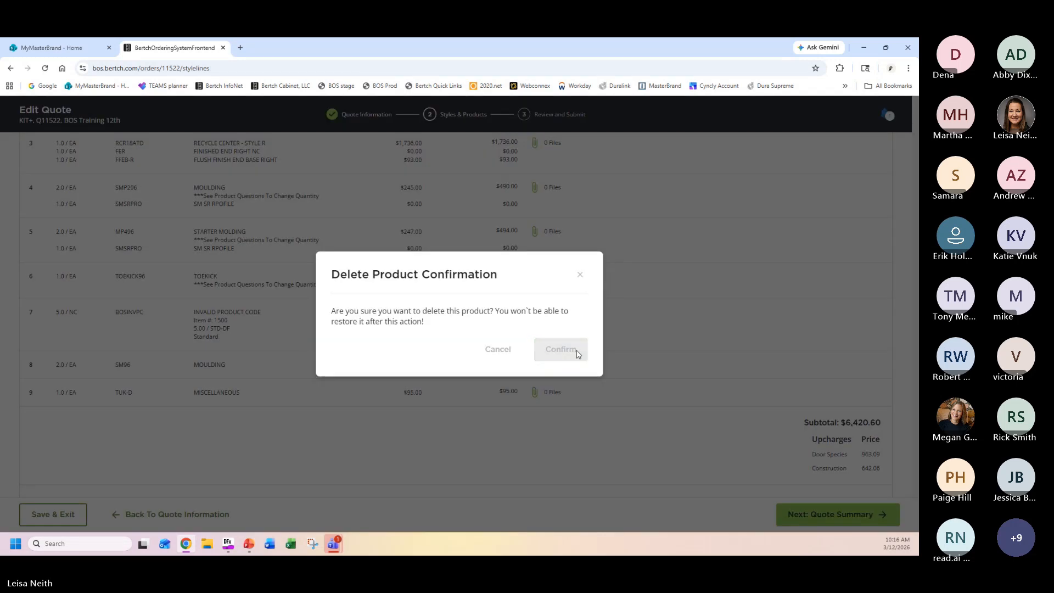
# Add a new style line to the quote and save its job name as Upper Cabinets.
pyautogui.scroll(5, 676, 357)
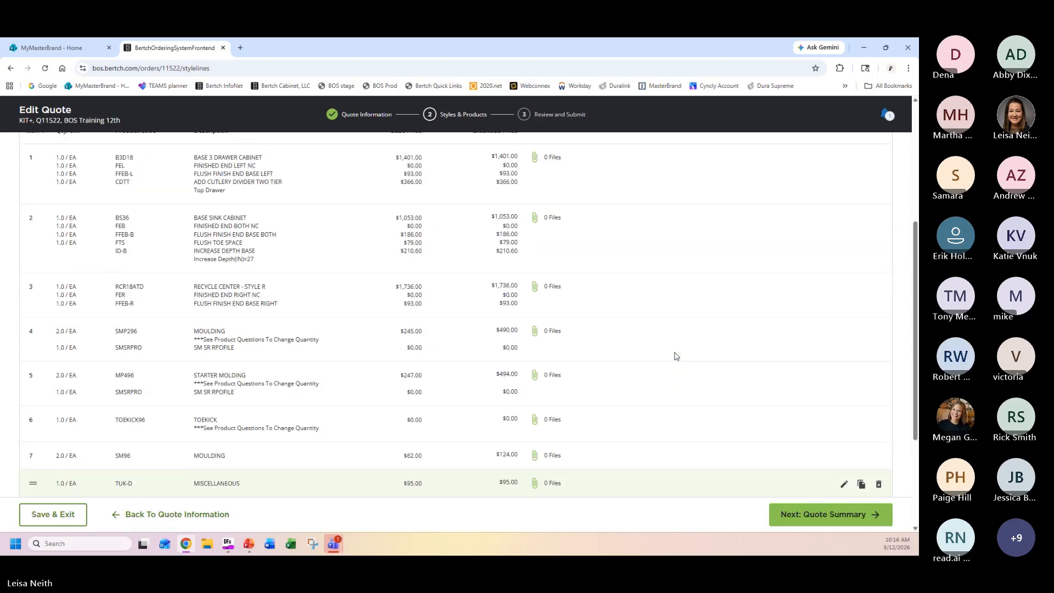
pyautogui.scroll(-2, 624, 347)
pyautogui.scroll(-3, 620, 330)
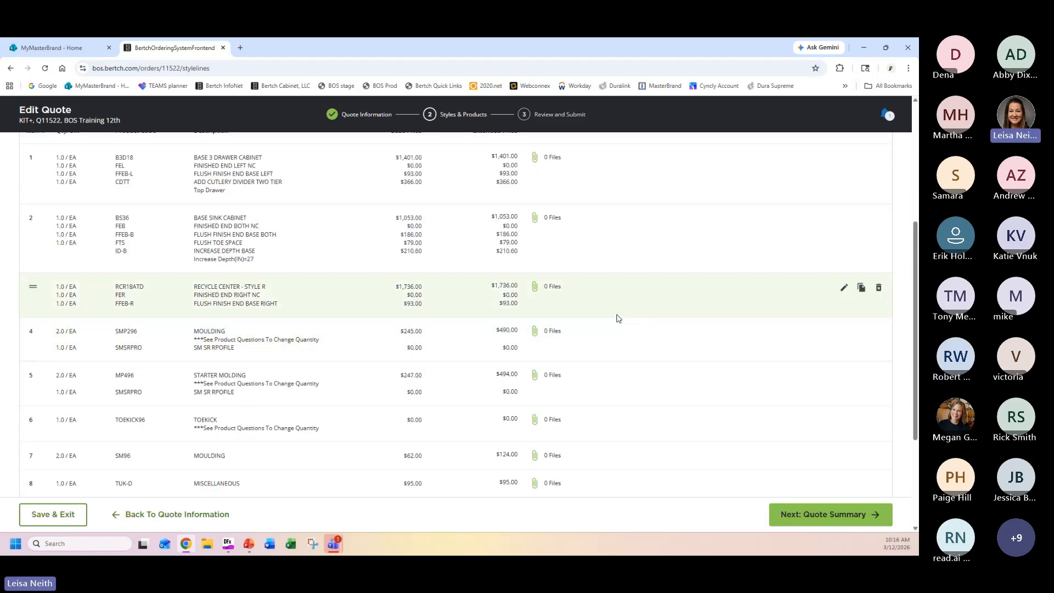
pyautogui.scroll(-1, 612, 310)
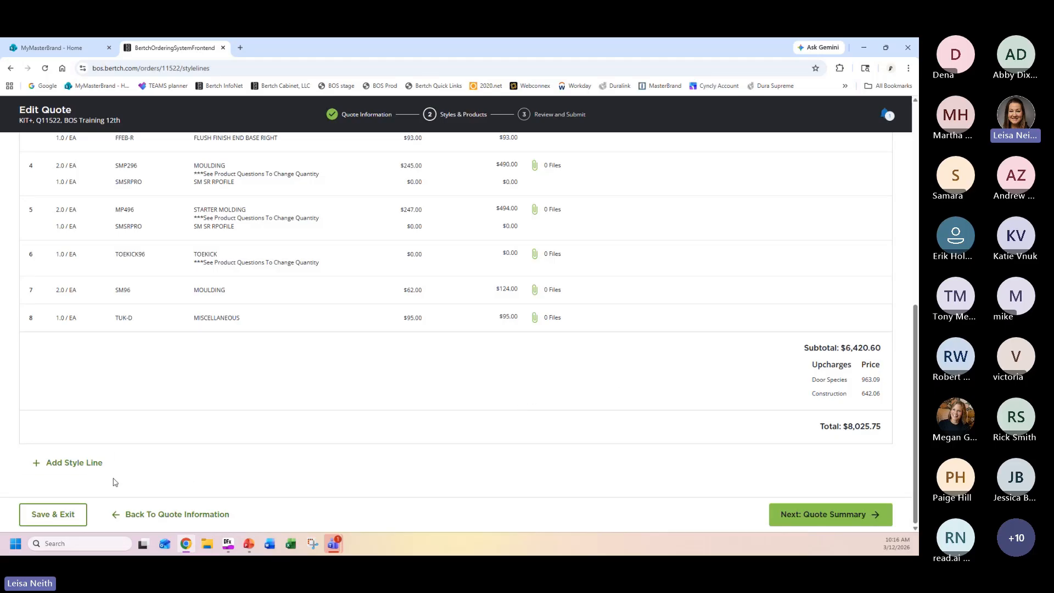
pyautogui.click(95, 473)
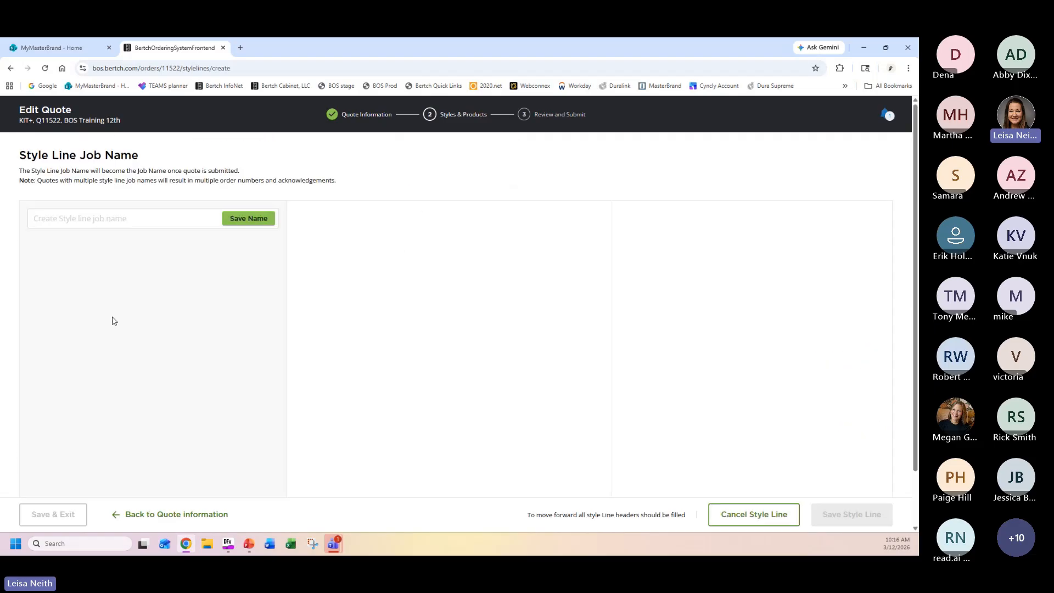
pyautogui.click(121, 222)
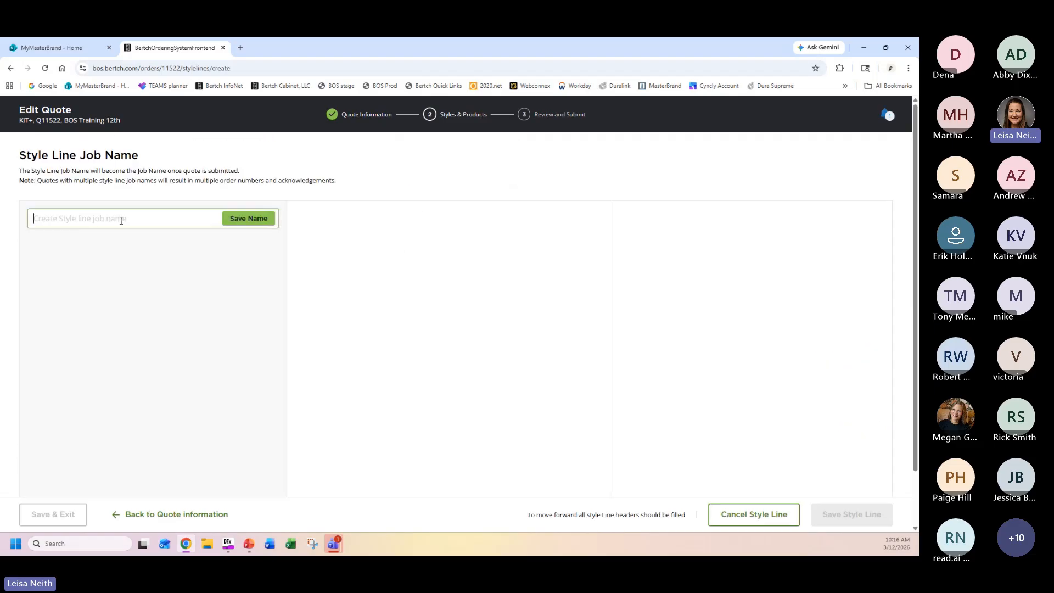
pyautogui.write('Upper Cabinets')
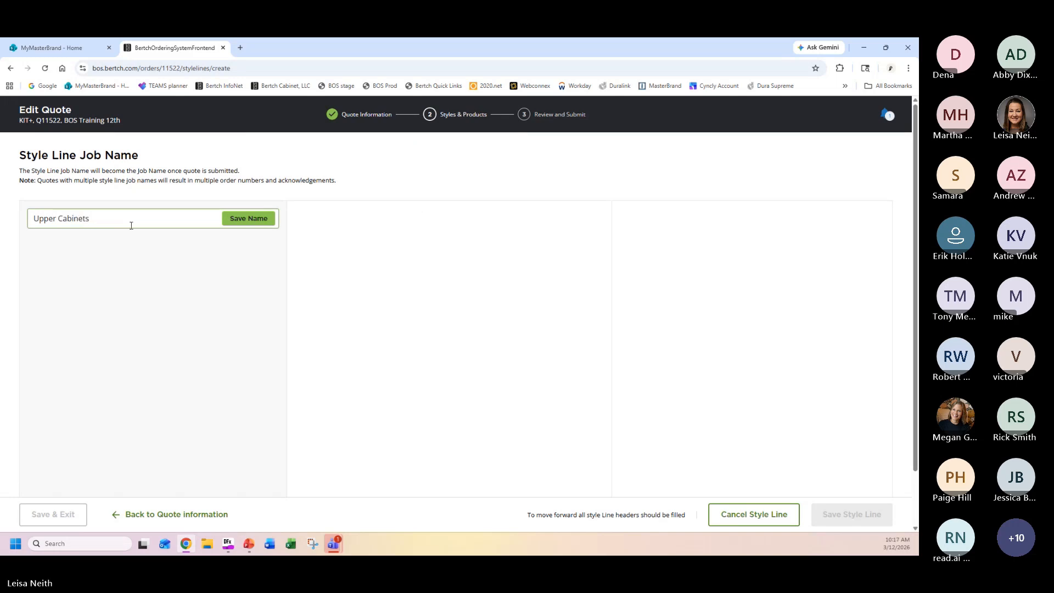
pyautogui.click(248, 219)
# Set the Upper Cabinets door style to DAWSON FULL OVERLAY with 5 Piece Drawer Front (Std.).
pyautogui.click(483, 247)
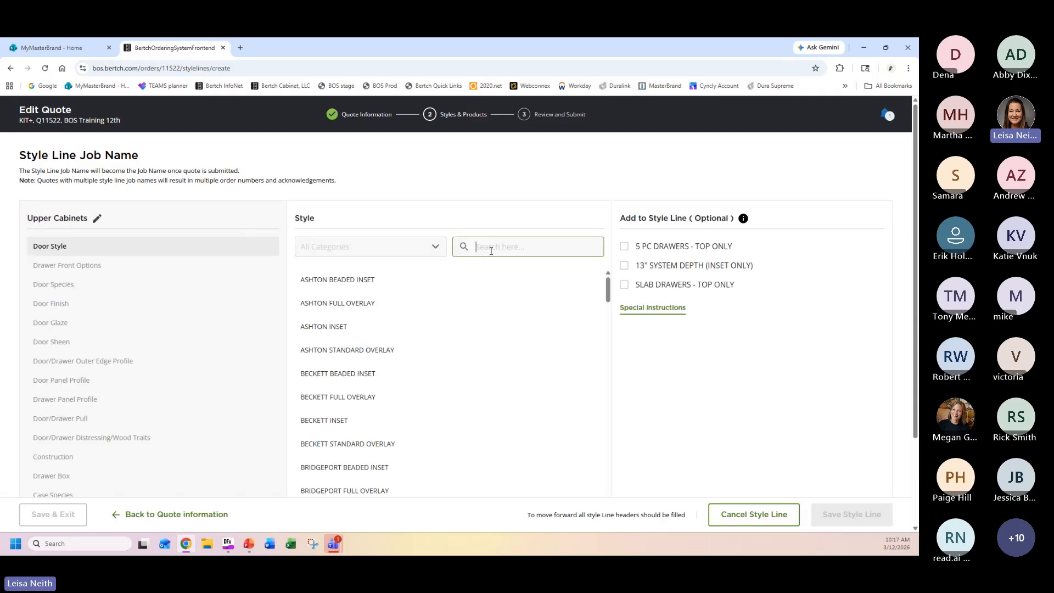
pyautogui.write('daws')
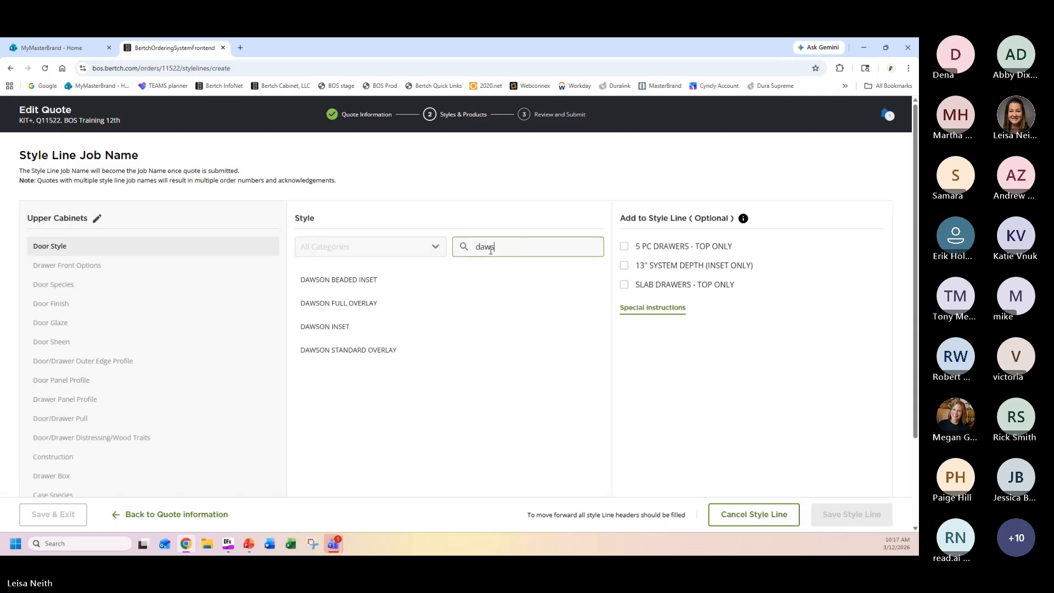
pyautogui.click(357, 303)
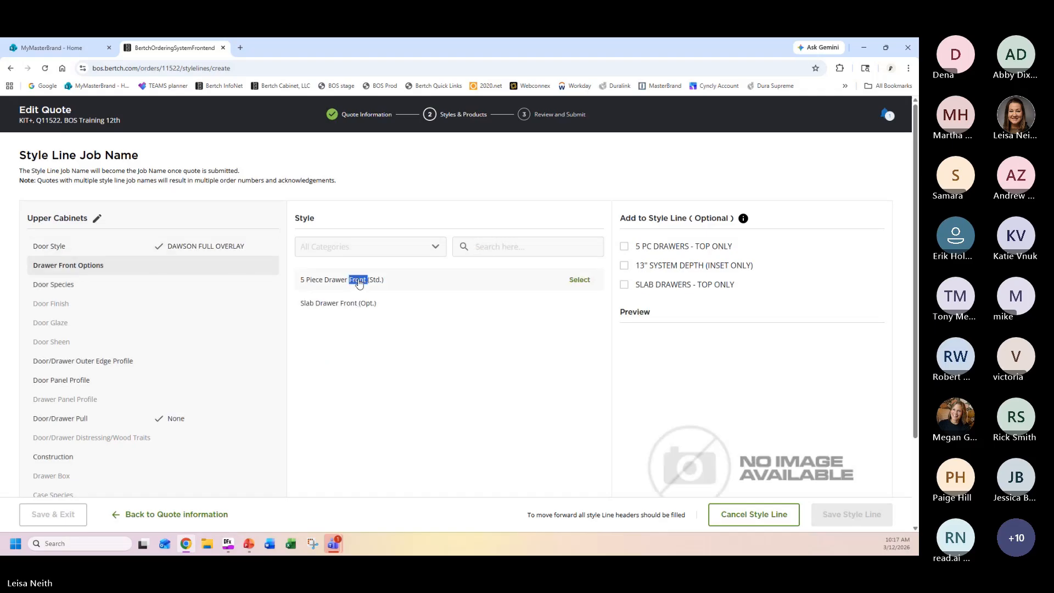
pyautogui.click(358, 282)
# Set the Upper Cabinets doors to Paintable species, Cloud [+10%] finish, No Glaze, Satin Sheen and SR (Std.) outer edge profile.
pyautogui.scroll(-3, 358, 410)
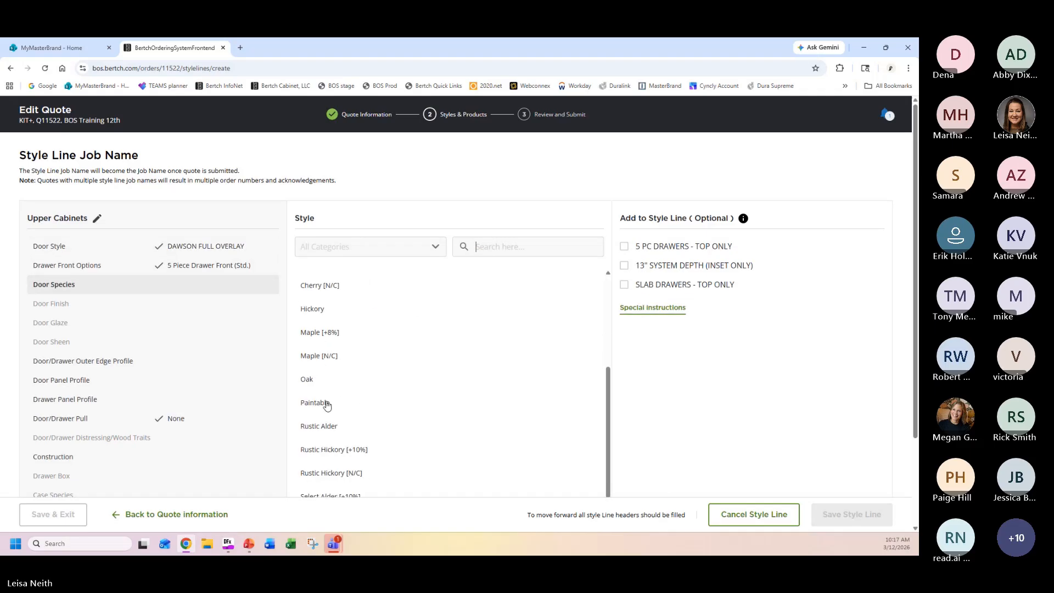
pyautogui.click(328, 403)
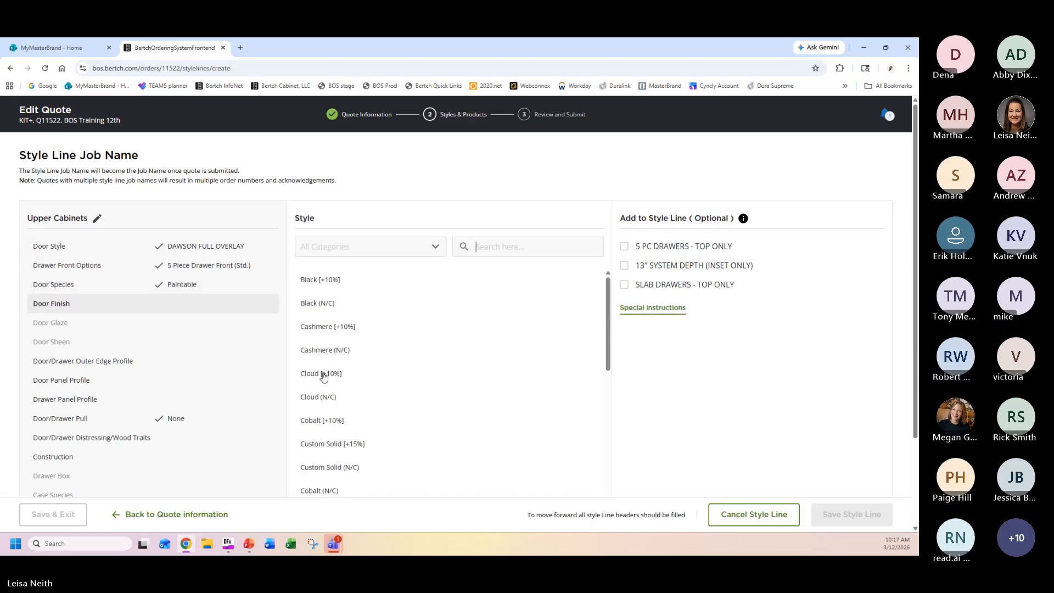
pyautogui.click(322, 374)
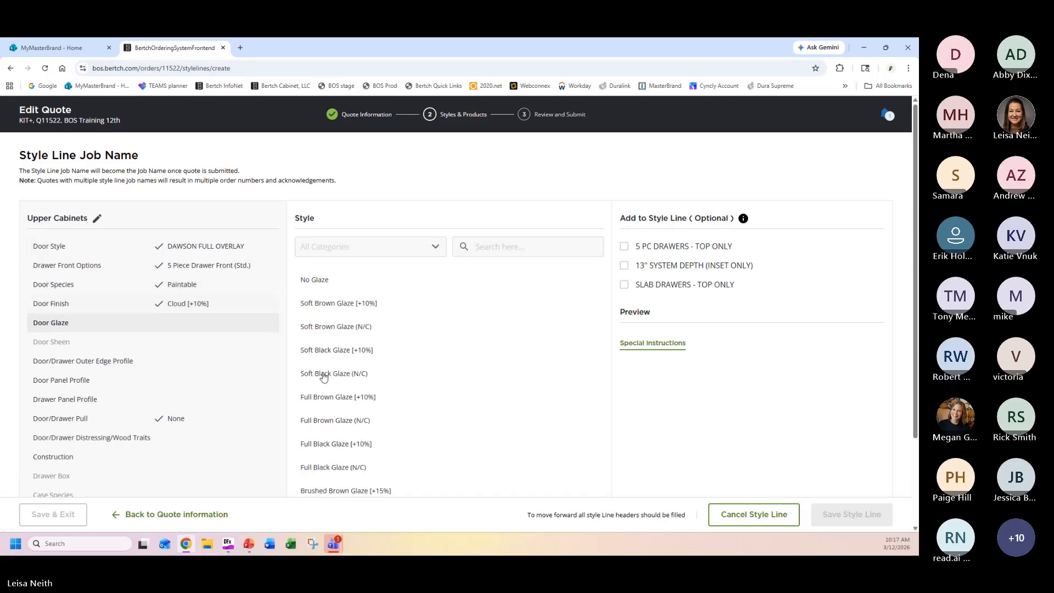
pyautogui.click(332, 281)
pyautogui.click(327, 280)
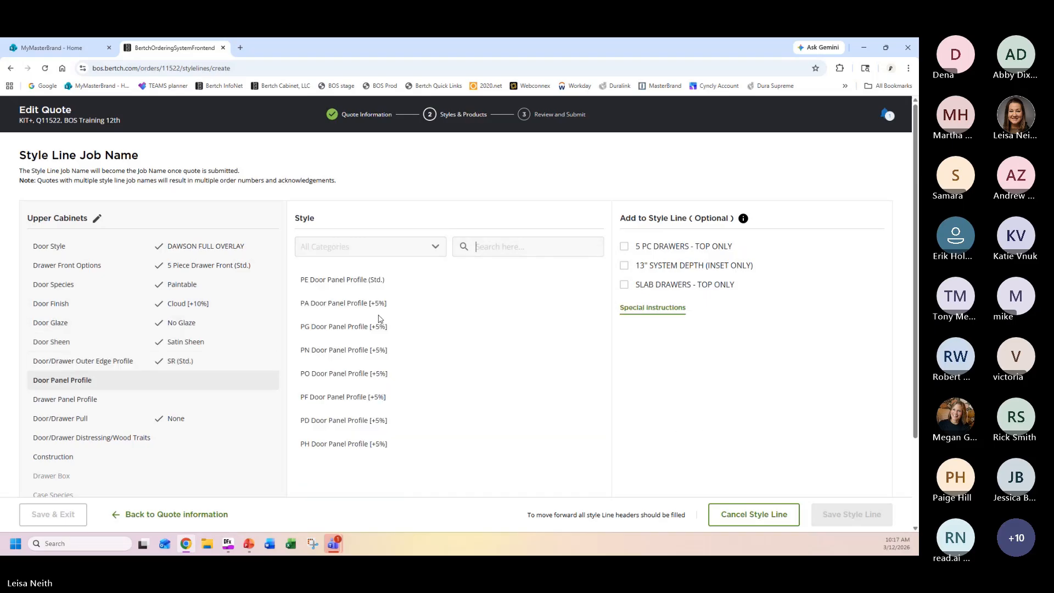
# Choose the standard PE door and drawer panel profiles and NONE for distressing/wood traits.
pyautogui.click(384, 279)
pyautogui.click(387, 282)
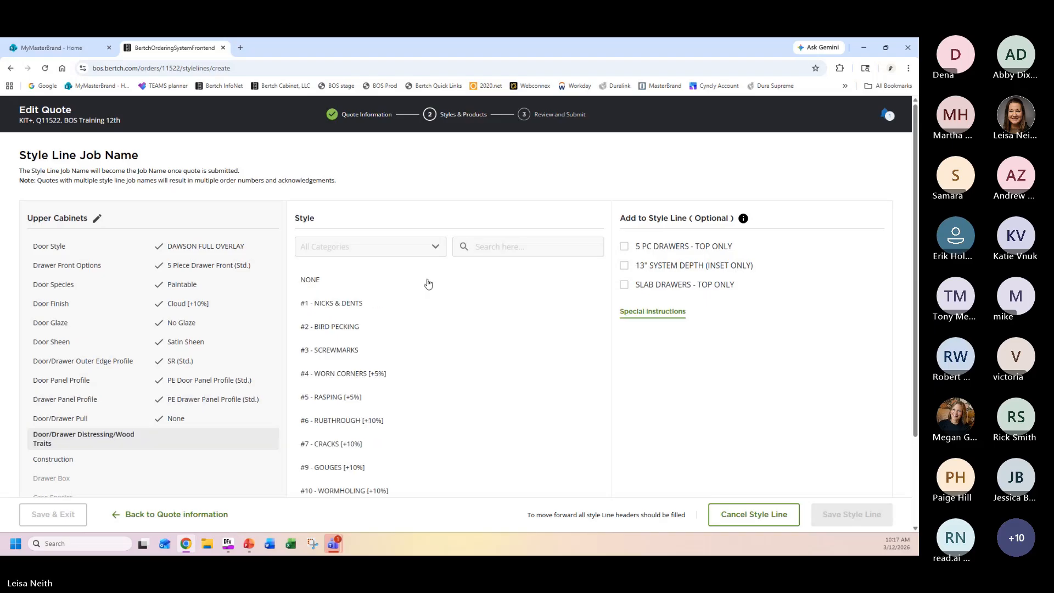
pyautogui.click(315, 282)
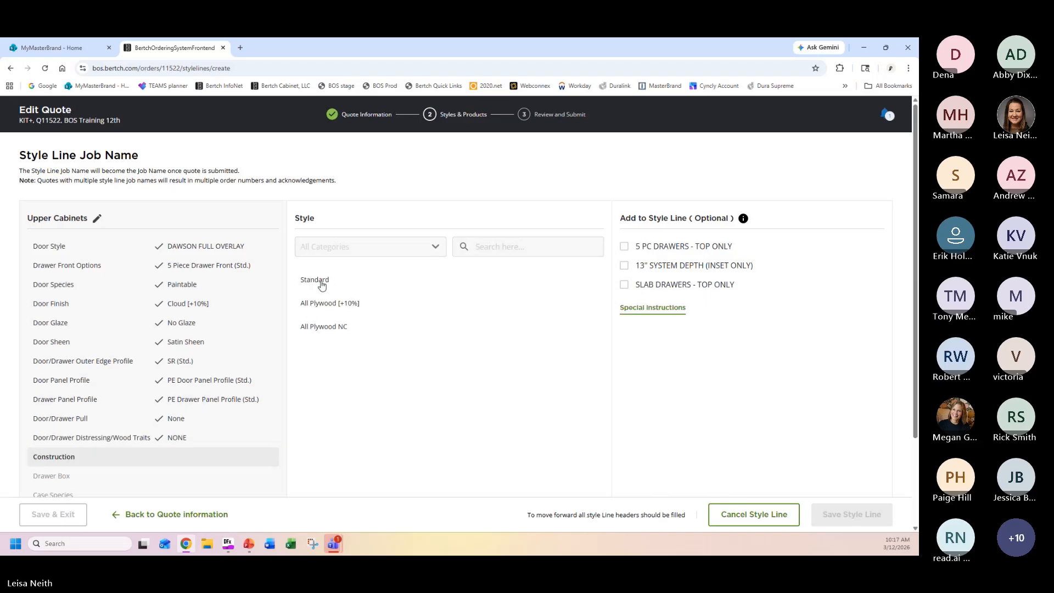
# Set construction to Standard and drawer box to Birch Dovetailed (Std.), and save the Upper Cabinets style line.
pyautogui.doubleClick(322, 280)
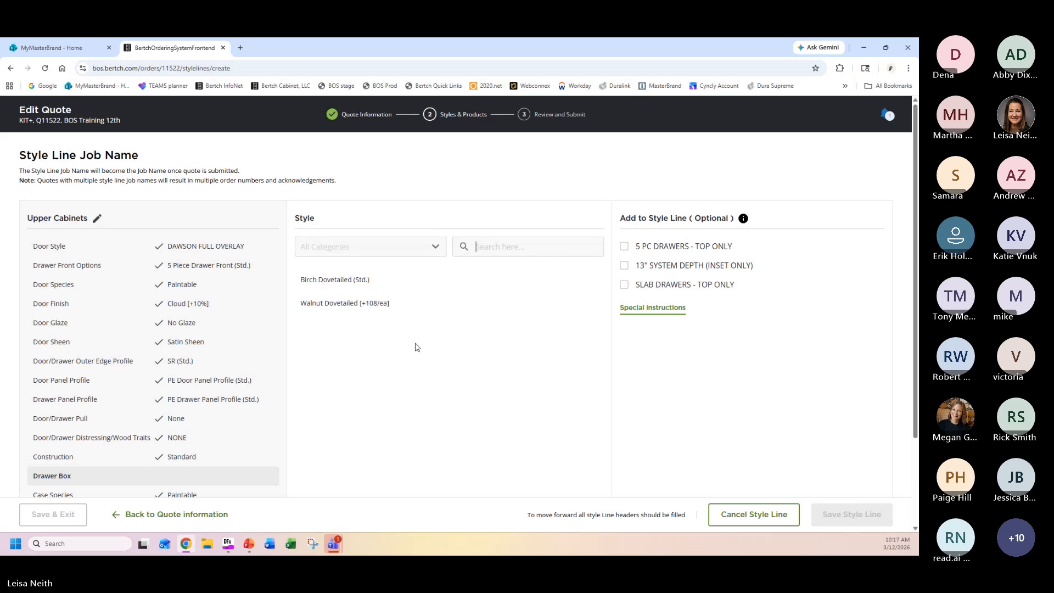
pyautogui.doubleClick(360, 280)
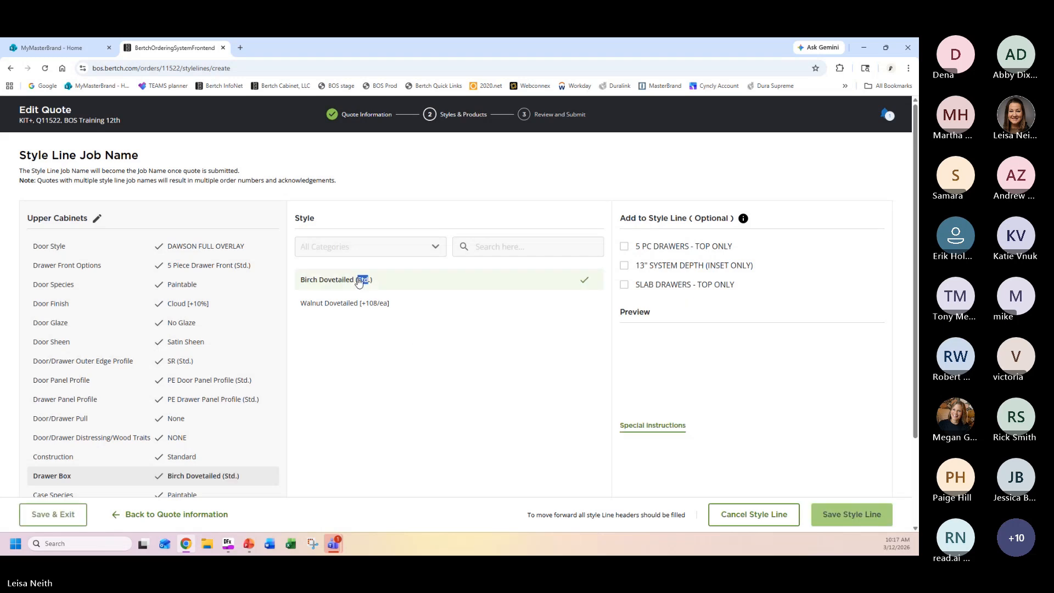
pyautogui.click(863, 516)
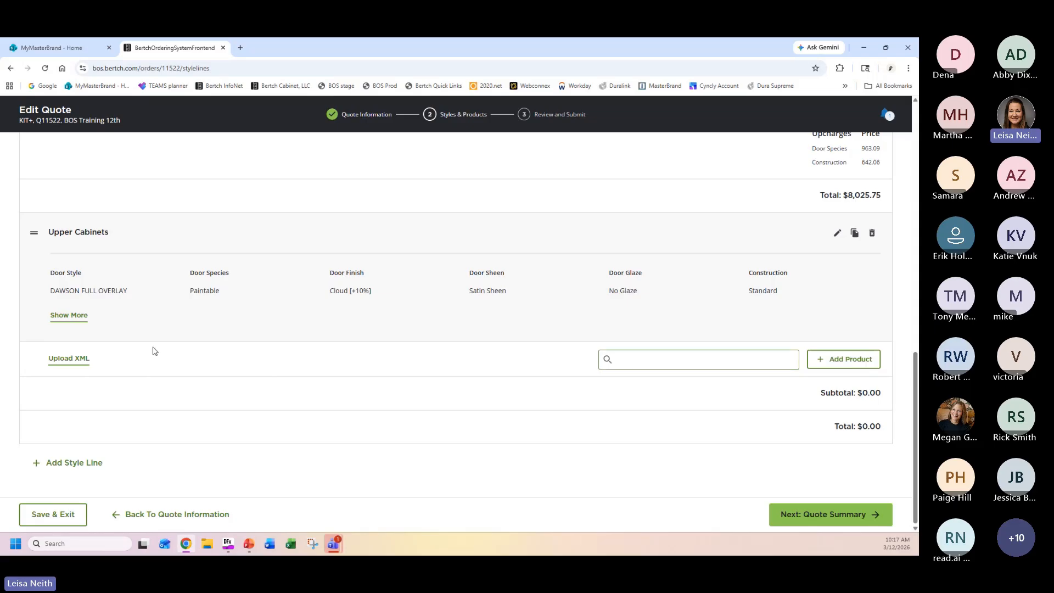
# Upload the XML file "BOS dealer training sample order_B_KIT22B_2" from the desktop BOS folder into the Upper Cabinets style line.
pyautogui.click(69, 359)
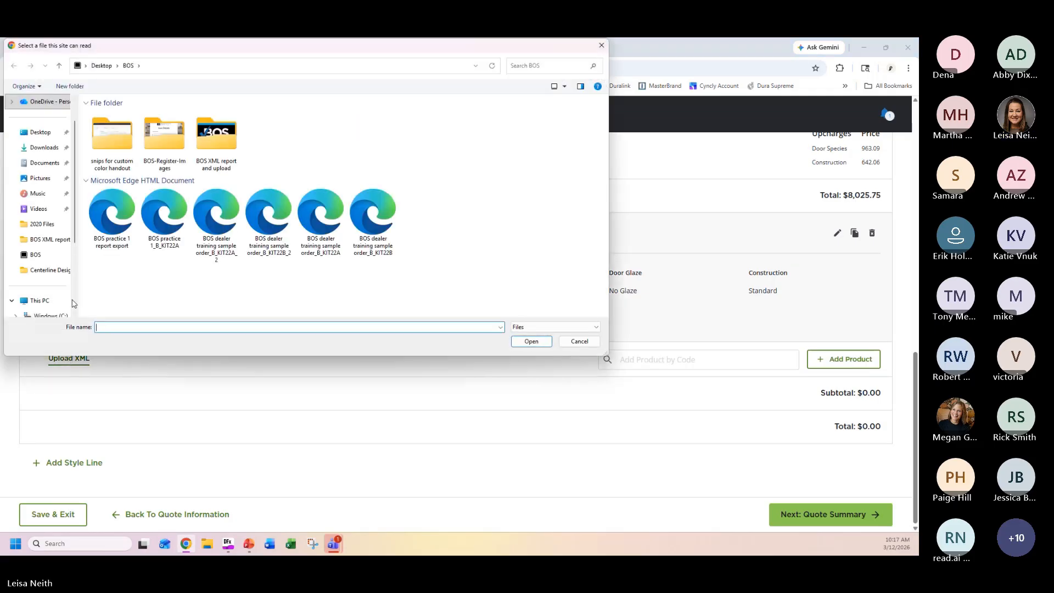
pyautogui.click(269, 214)
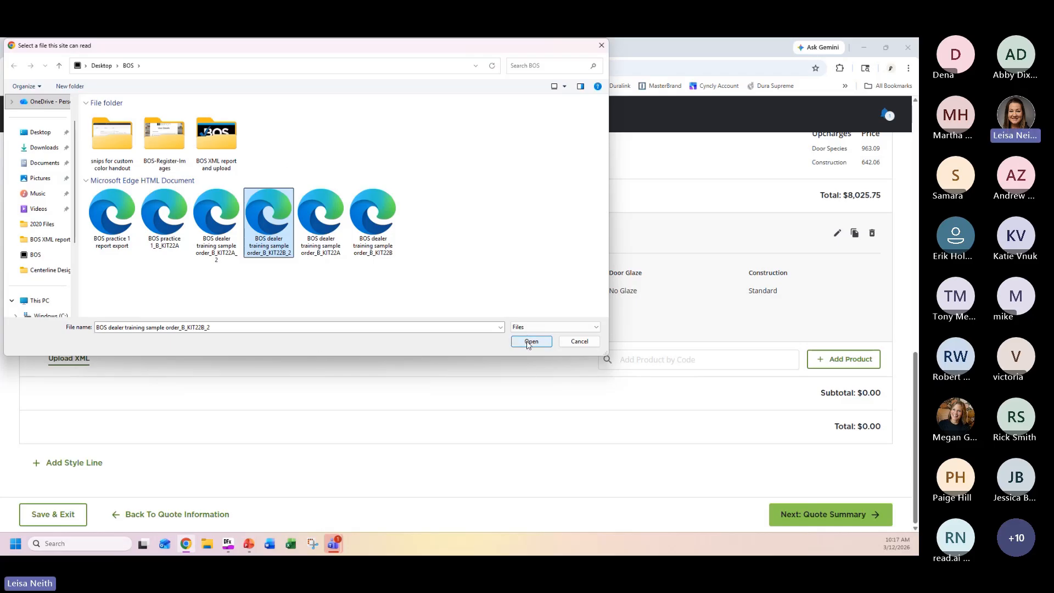
pyautogui.click(530, 342)
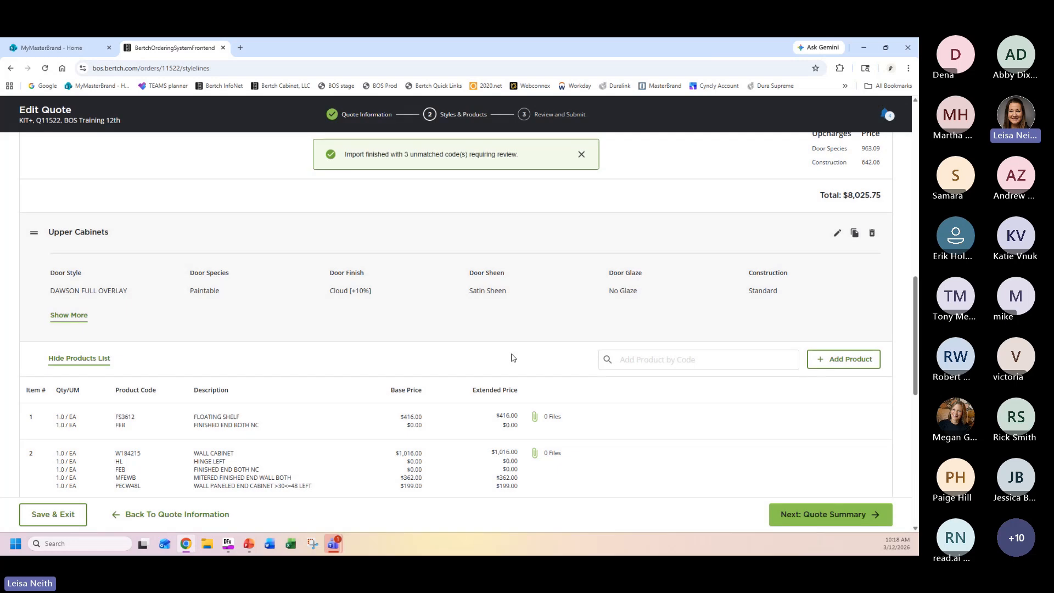
# Delete the invalid product code item BOSINVPC from the Upper Cabinets product list.
pyautogui.scroll(-1, 653, 379)
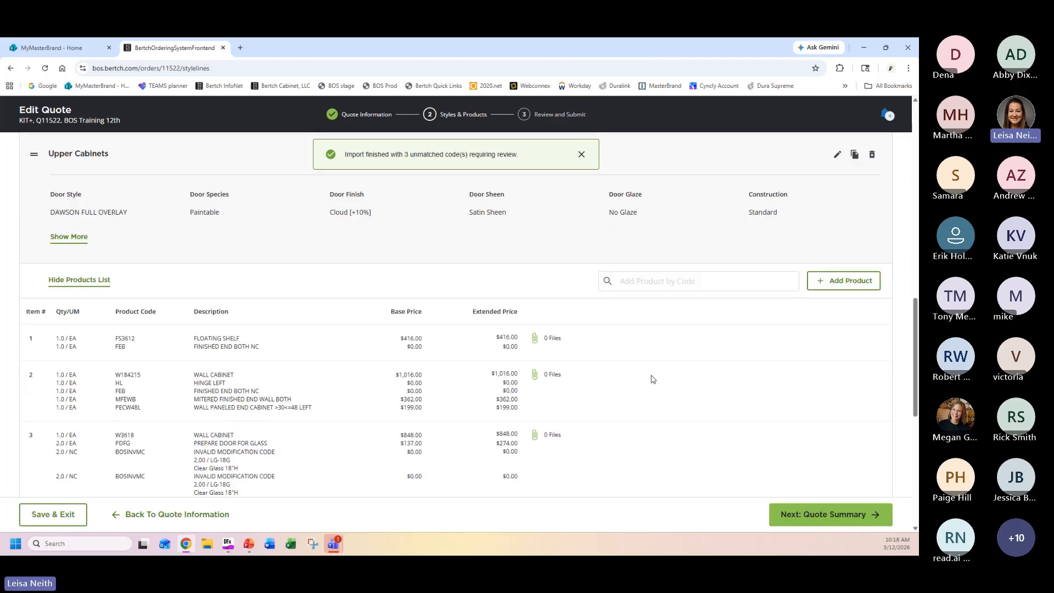
pyautogui.scroll(-5, 653, 379)
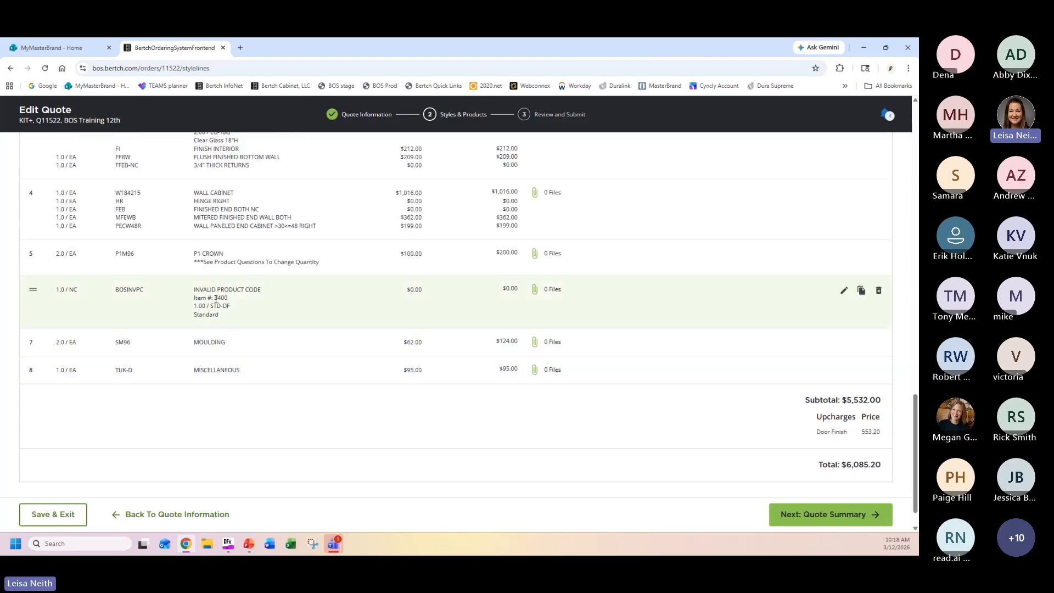
pyautogui.click(878, 290)
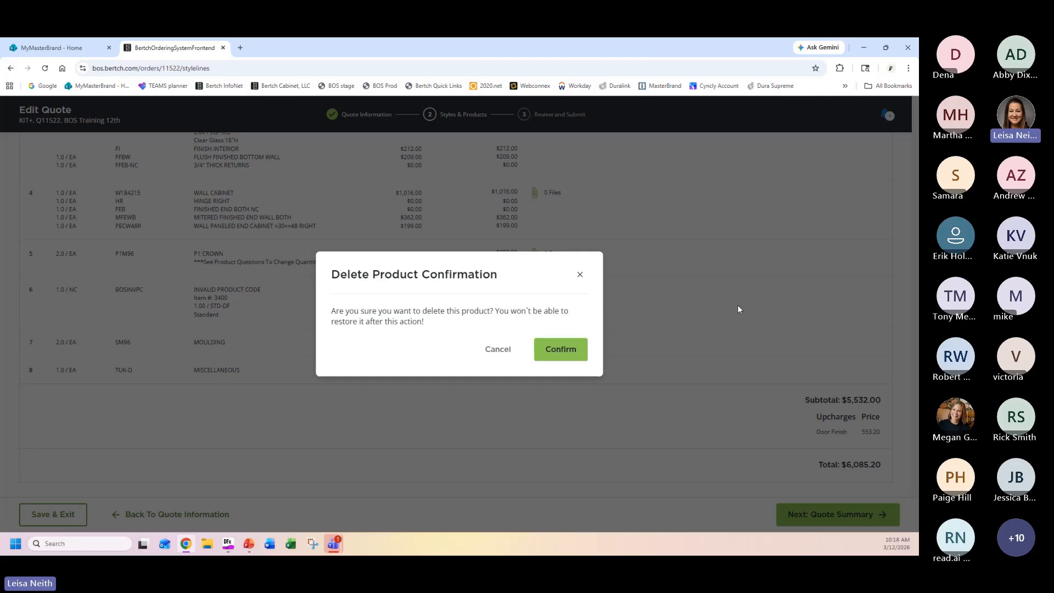
pyautogui.click(553, 351)
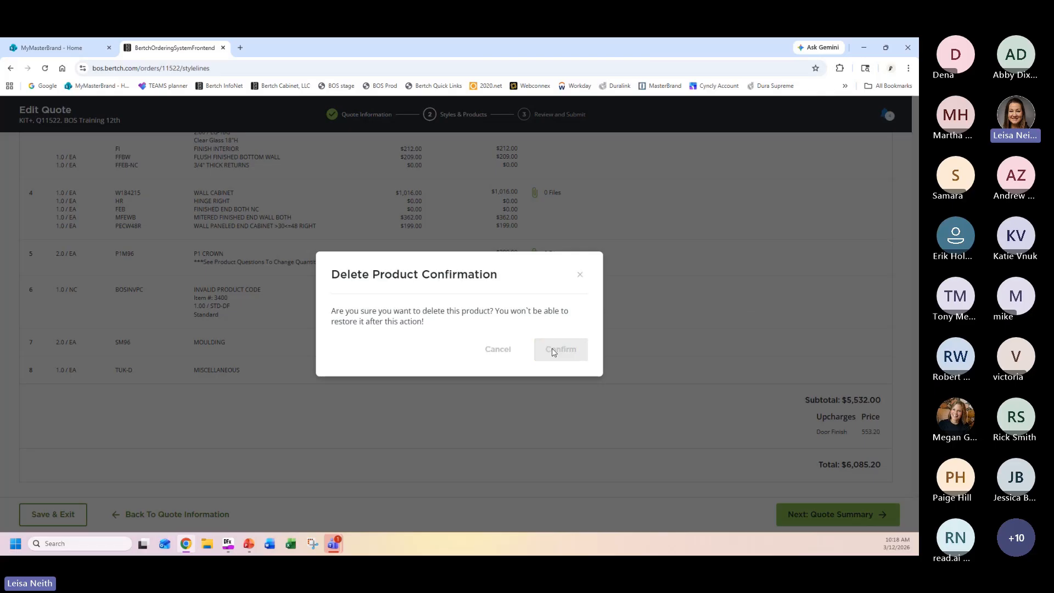
# Open the W3618 wall cabinet for editing and remove both BOSINVMC invalid modification code lines from its product summary.
pyautogui.scroll(2, 288, 236)
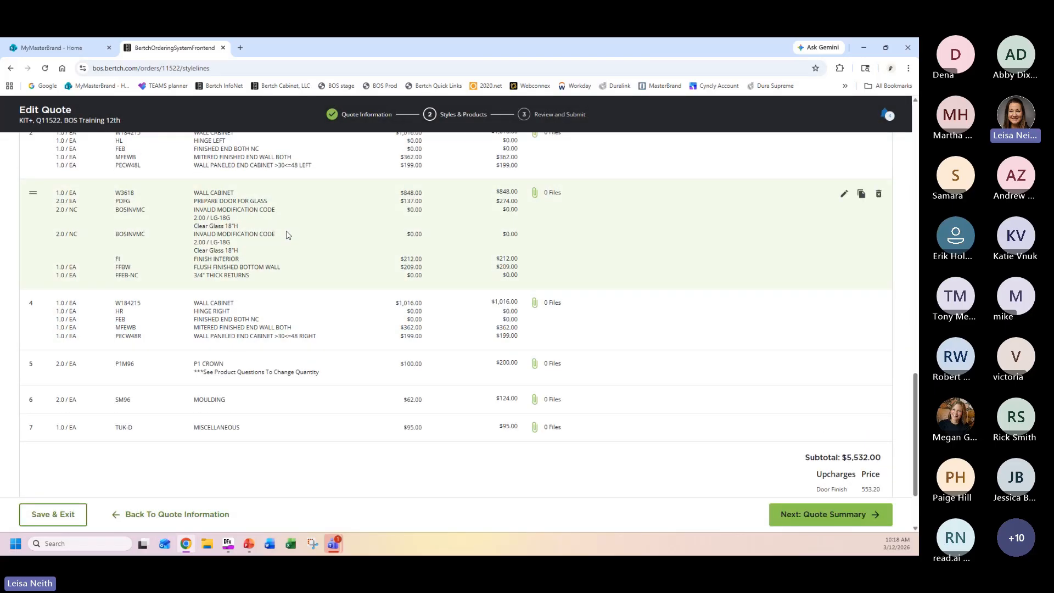
pyautogui.click(842, 195)
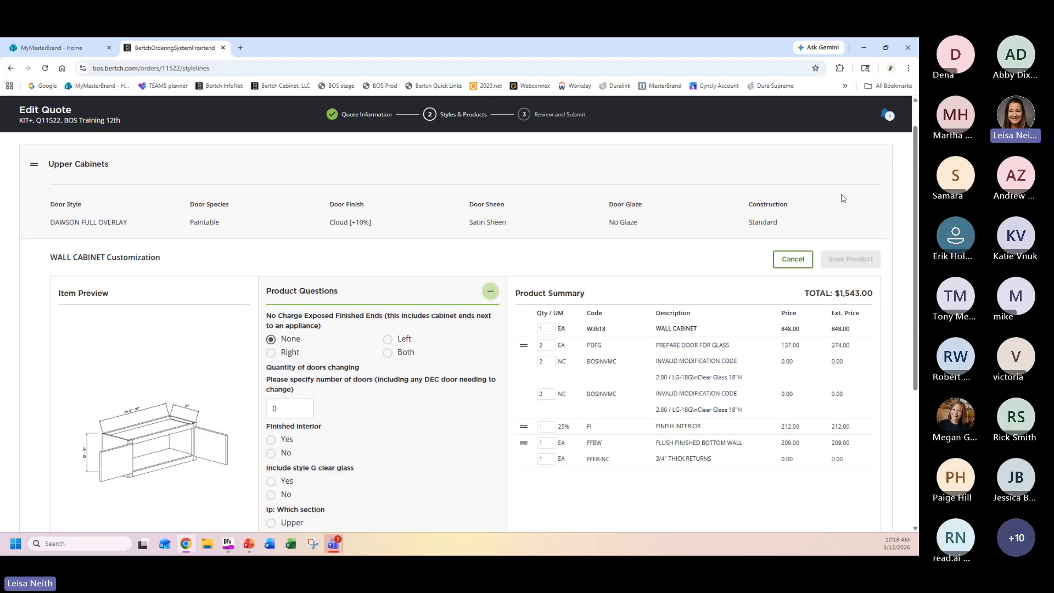
pyautogui.scroll(-1, 812, 426)
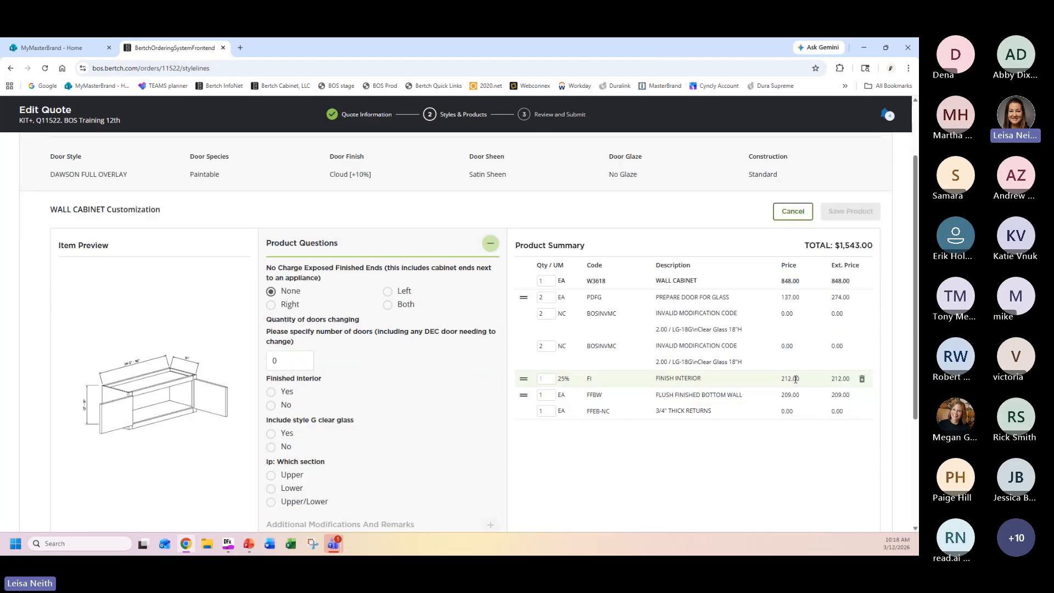
pyautogui.click(861, 347)
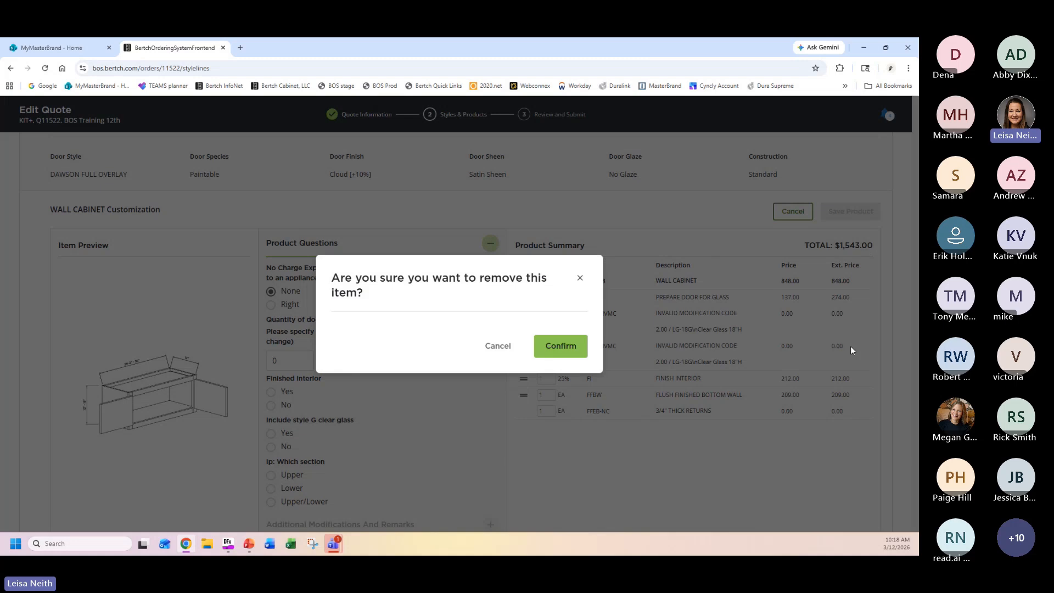
pyautogui.click(561, 356)
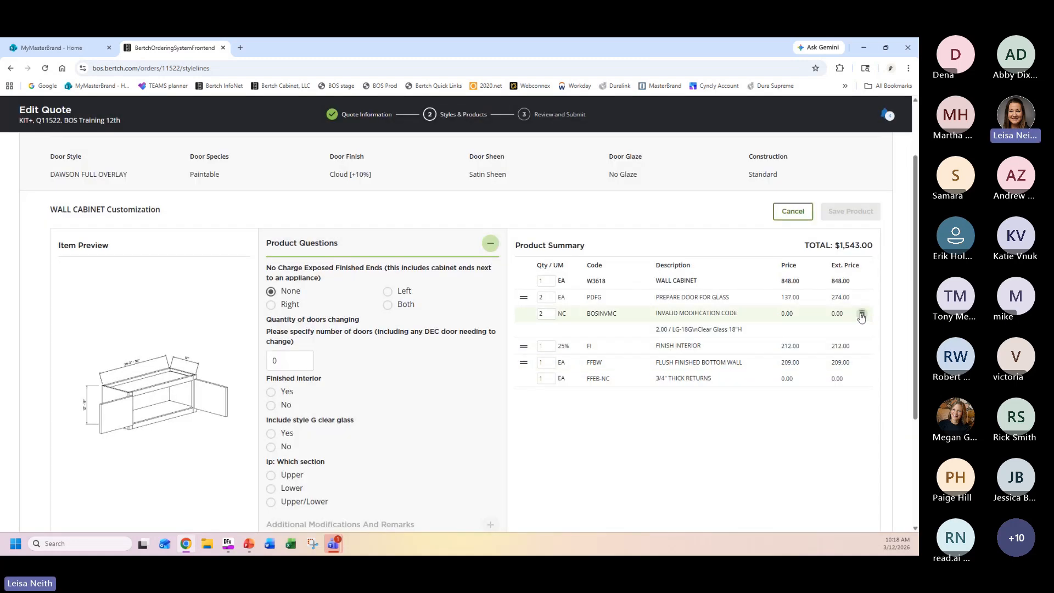
pyautogui.click(862, 314)
pyautogui.click(571, 349)
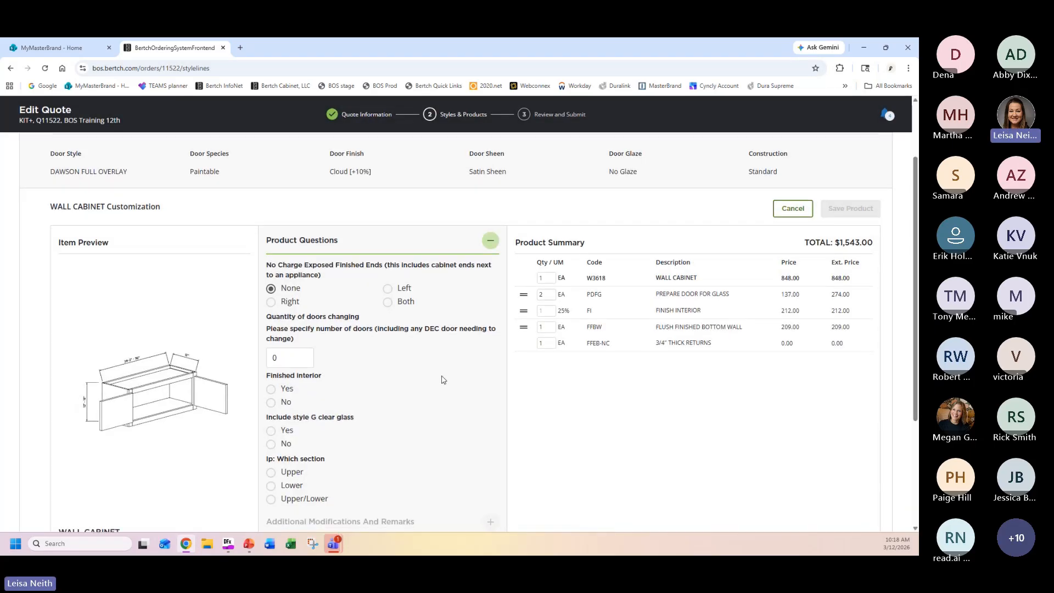
# For the W3618 wall cabinet, set the quantity of doors changing to 2, finished interior to No and style G clear glass to Yes.
pyautogui.scroll(-1, 330, 290)
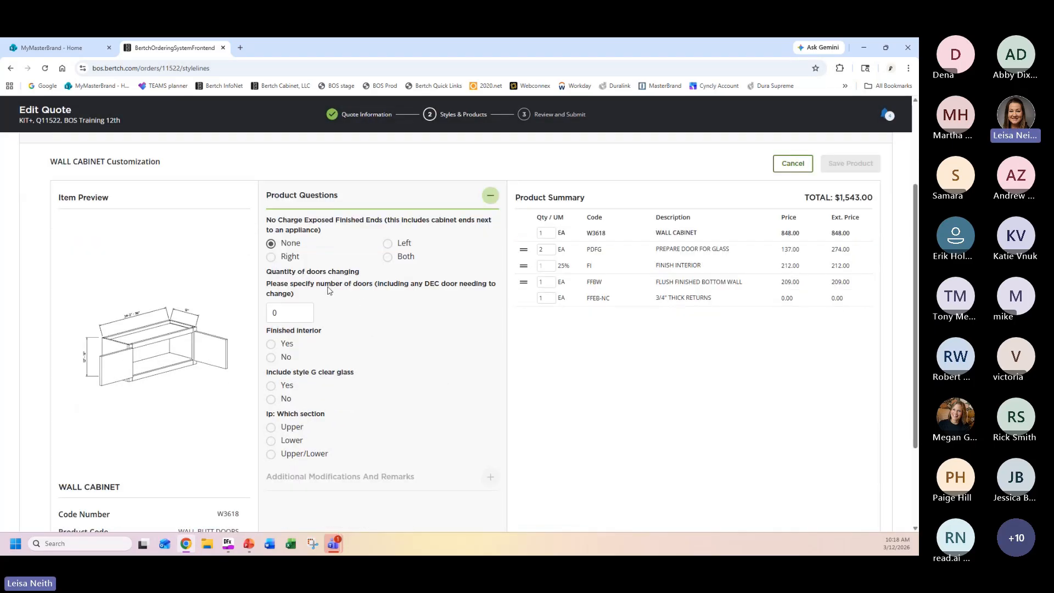
pyautogui.click(305, 311)
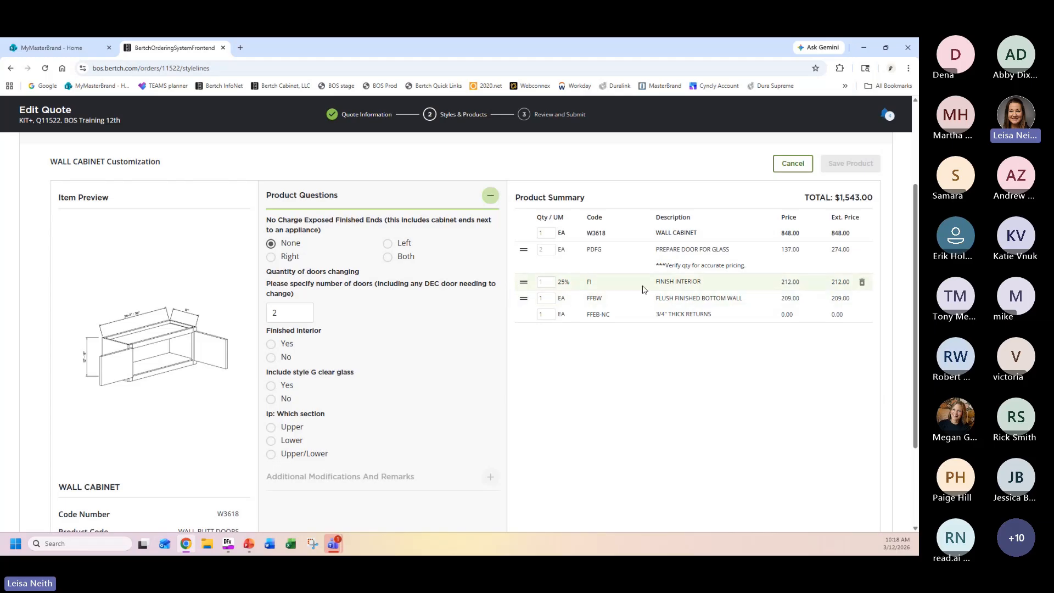
pyautogui.click(271, 358)
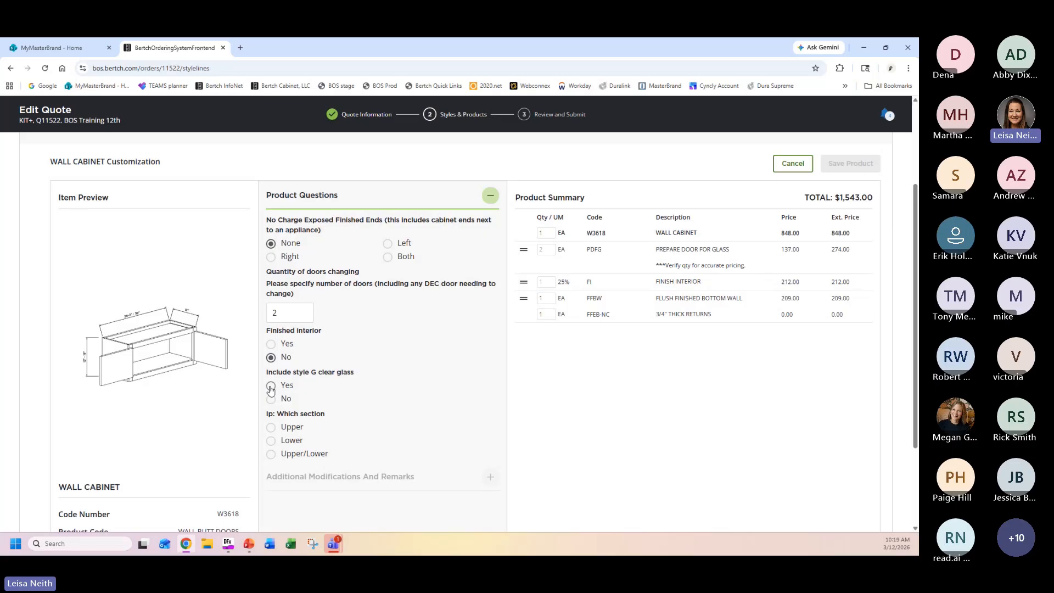
pyautogui.click(270, 387)
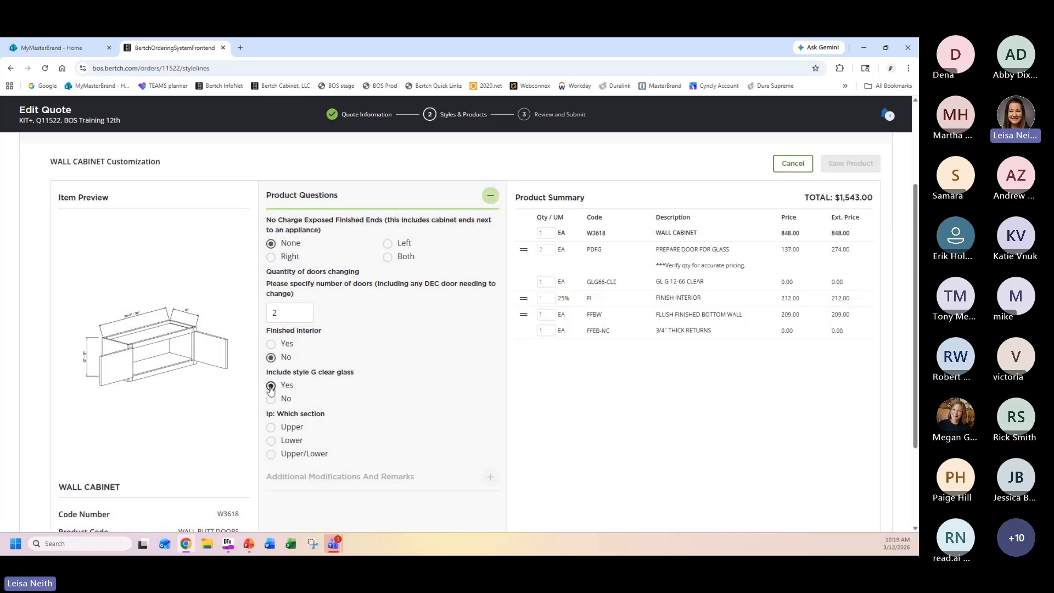
# Set the clear glass section to Upper for the W3618 wall cabinet and save the product.
pyautogui.click(270, 428)
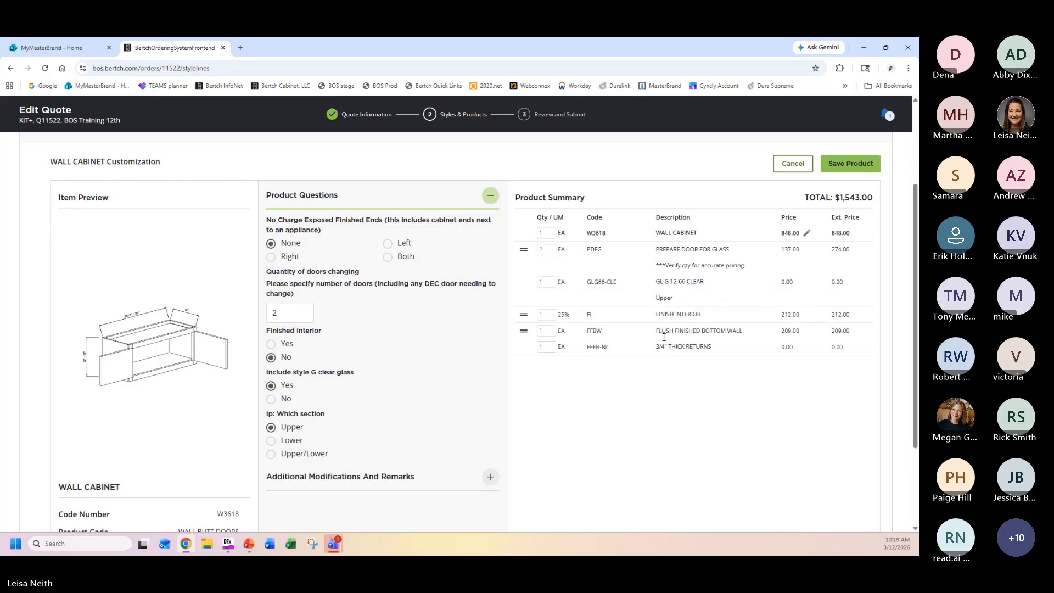
pyautogui.click(855, 166)
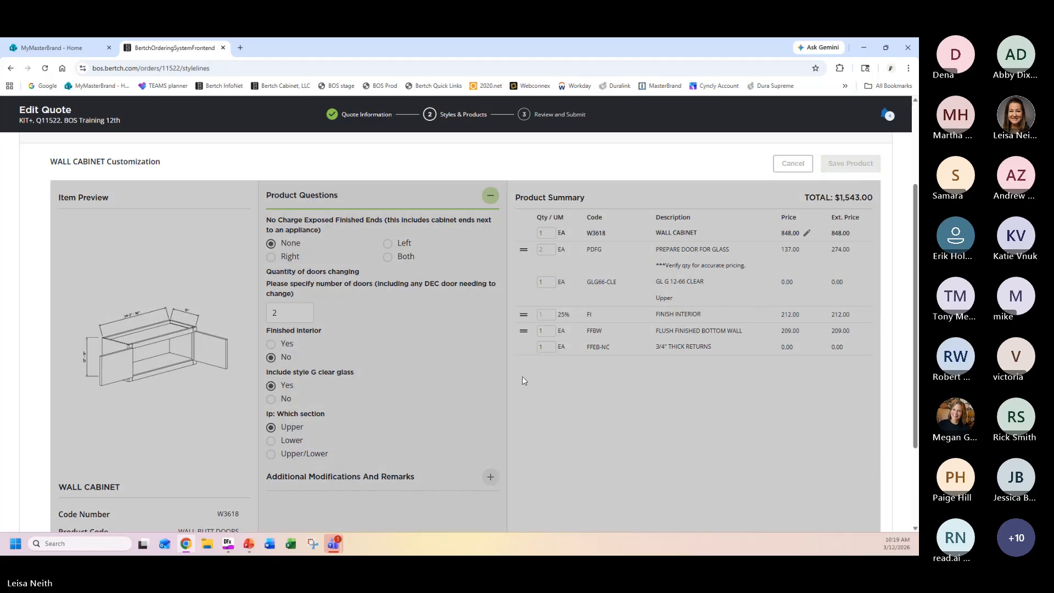
# Review the Base cabinets and Upper Cabinets product lists with their totals and continue to the quote summary.
pyautogui.scroll(-5, 666, 337)
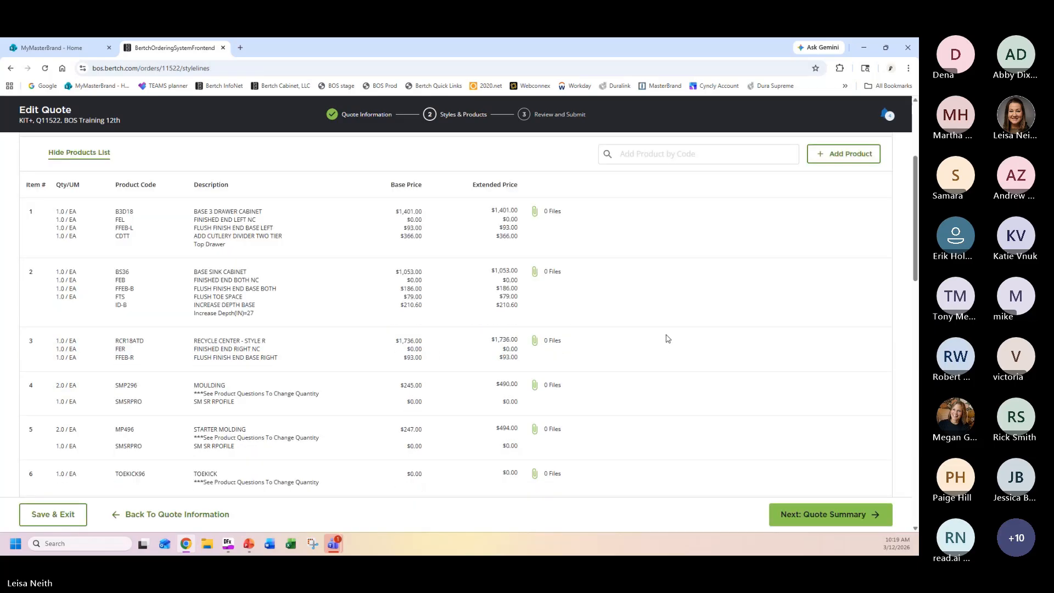
pyautogui.scroll(-3, 674, 320)
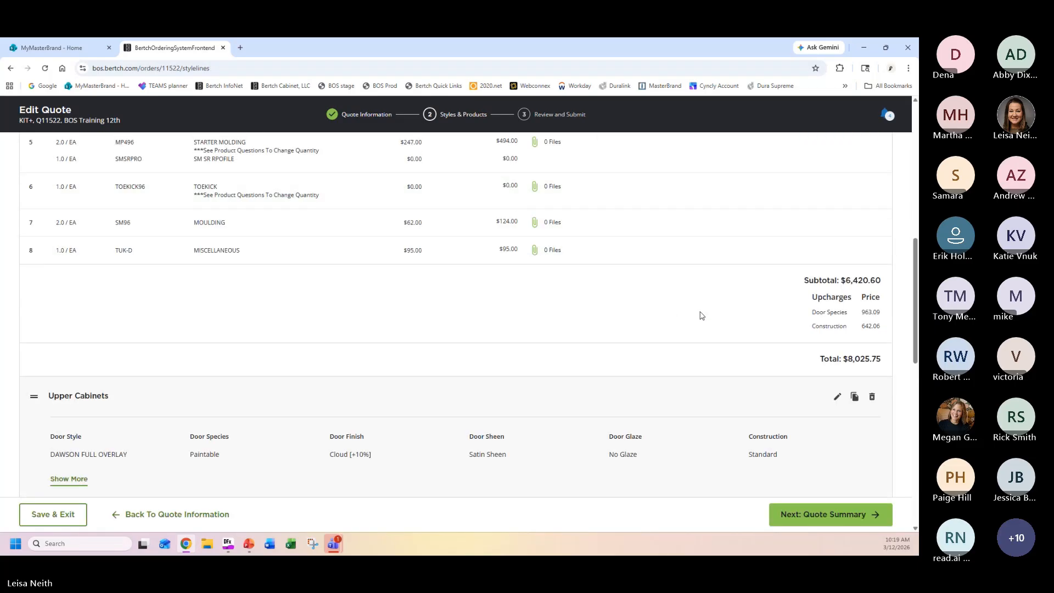
pyautogui.scroll(-7, 674, 317)
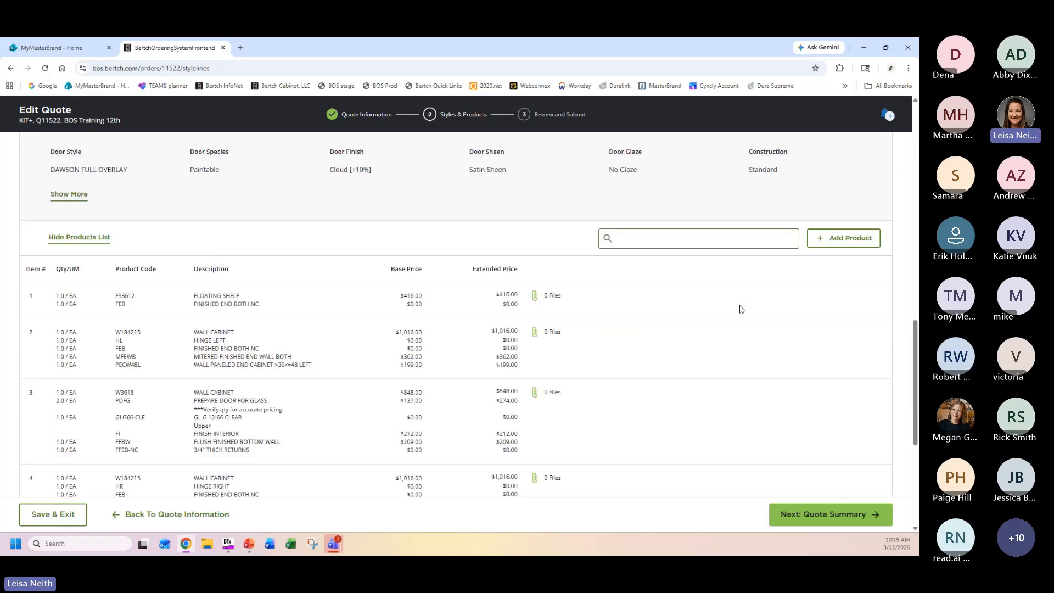
pyautogui.scroll(-3, 521, 390)
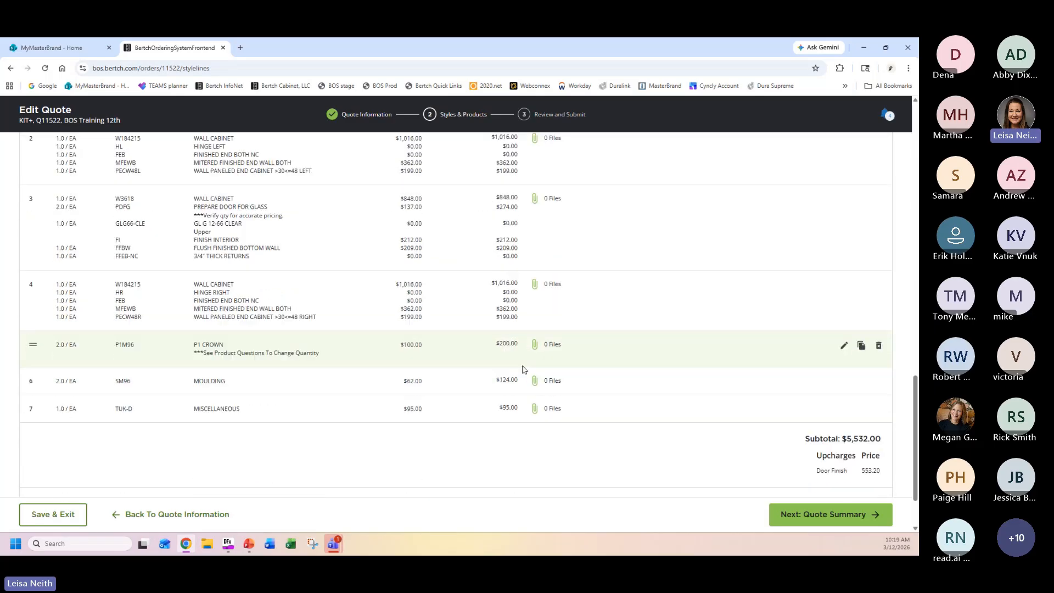
pyautogui.scroll(-1, 613, 411)
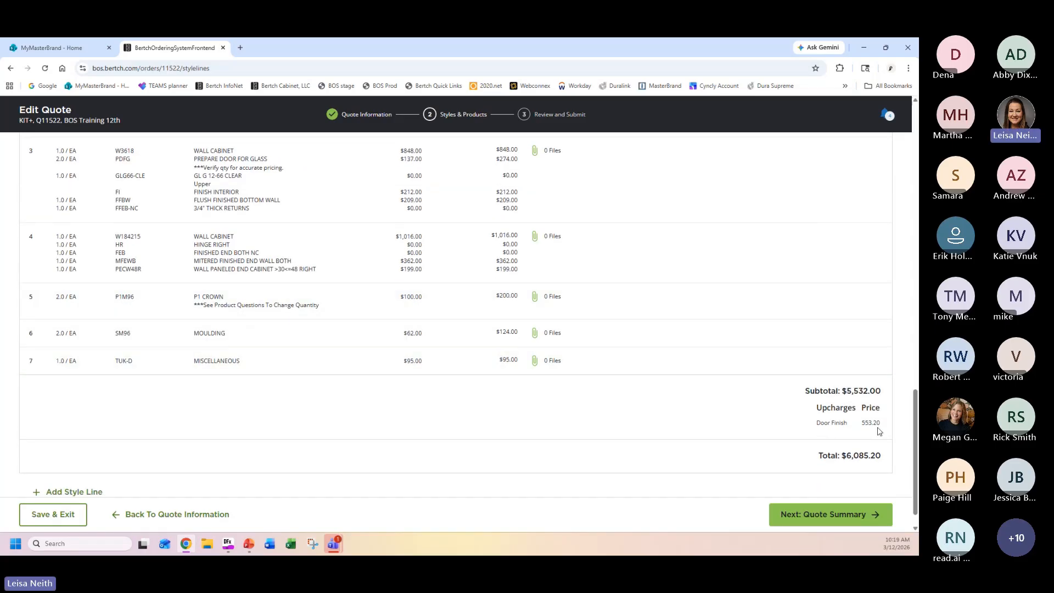
pyautogui.scroll(-1, 865, 440)
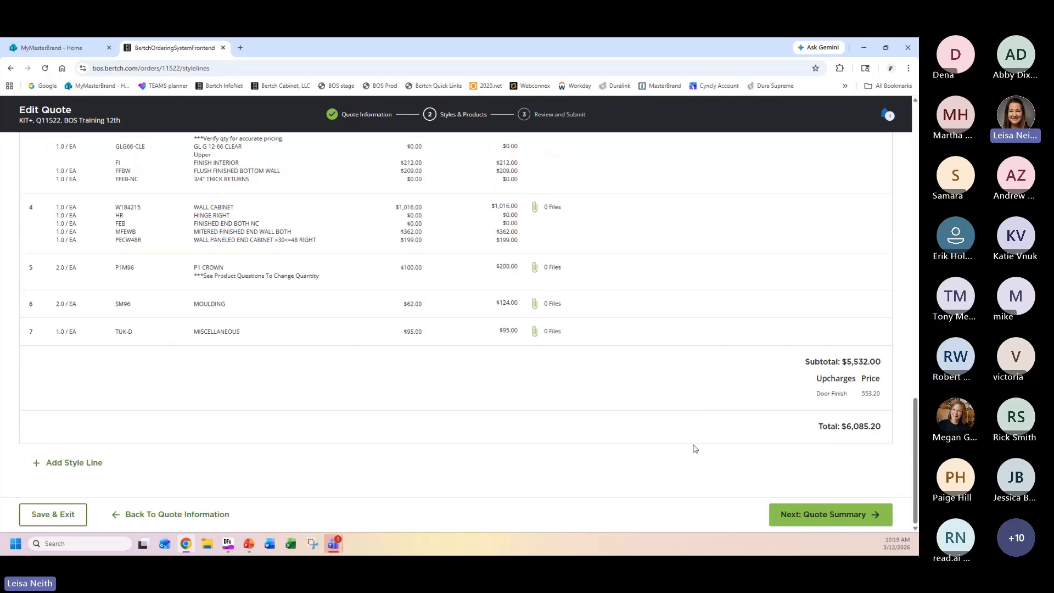
pyautogui.click(818, 515)
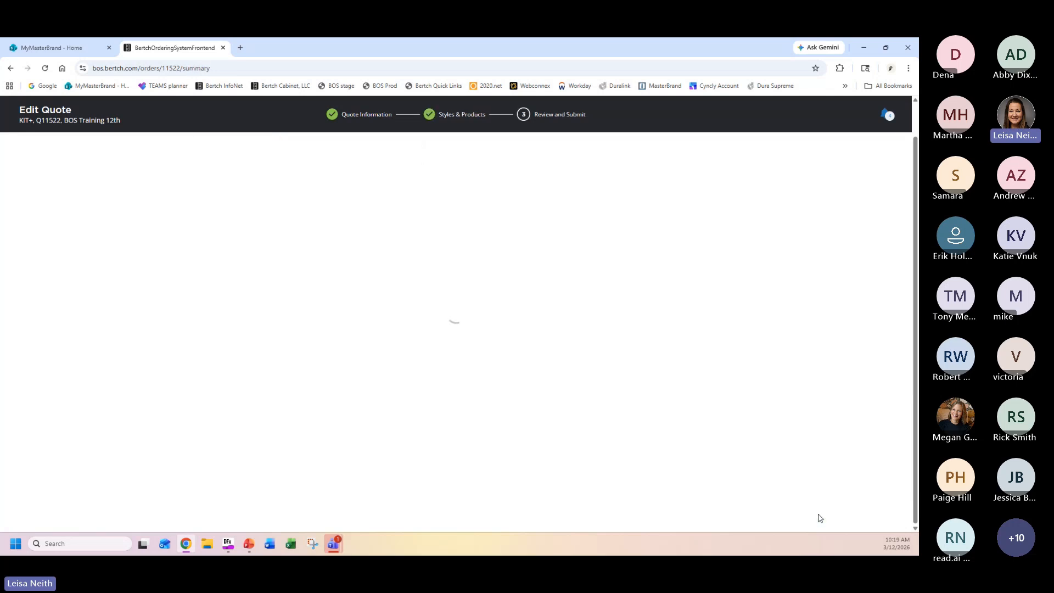
# Validate the quote from its review page and open the printable version with pricing.
pyautogui.scroll(5, 835, 360)
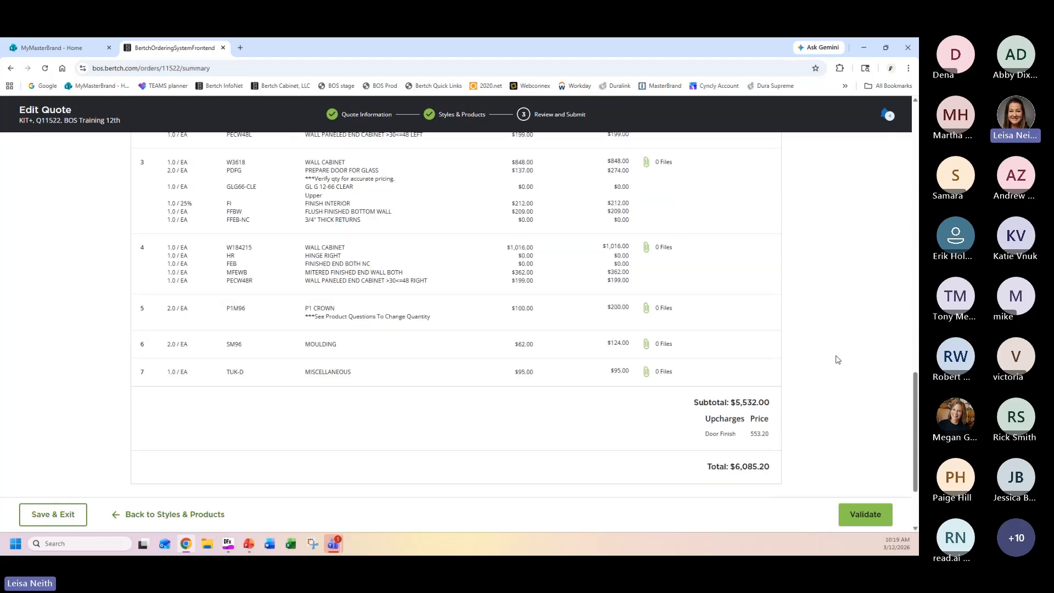
pyautogui.scroll(10, 841, 375)
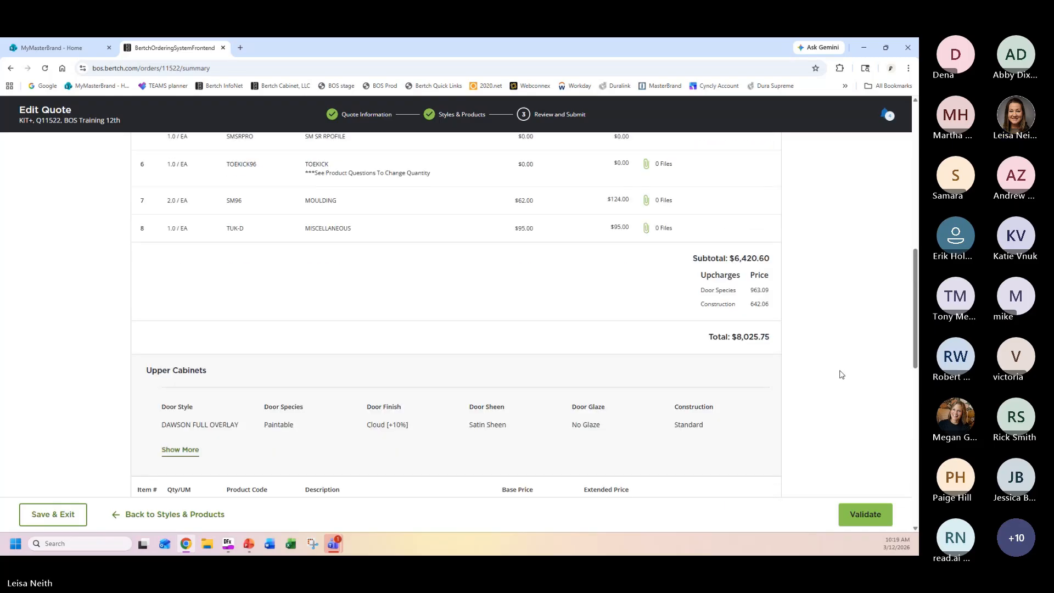
pyautogui.scroll(3, 842, 380)
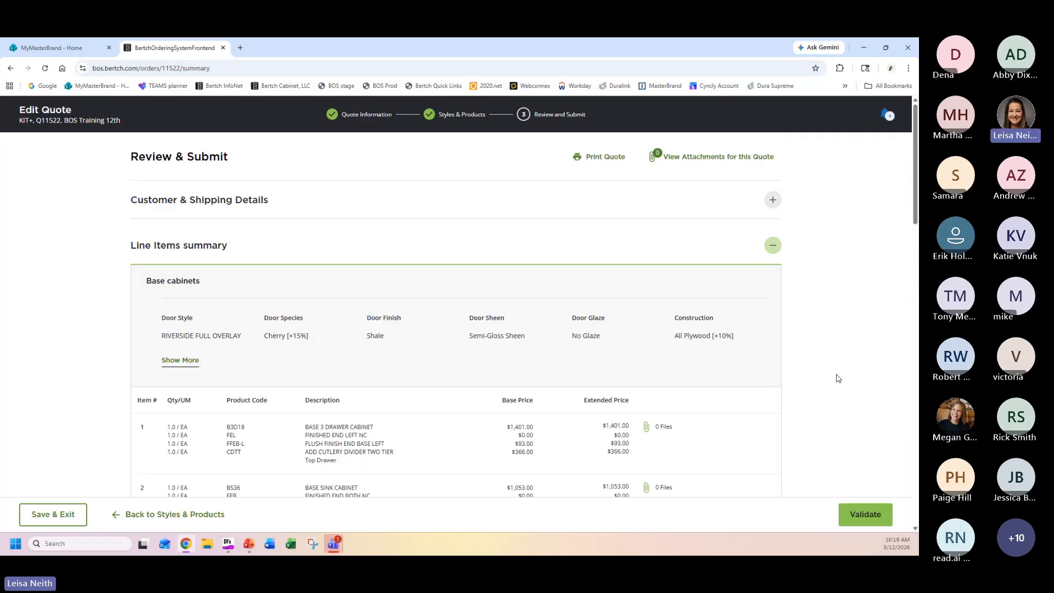
pyautogui.click(877, 517)
pyautogui.click(604, 159)
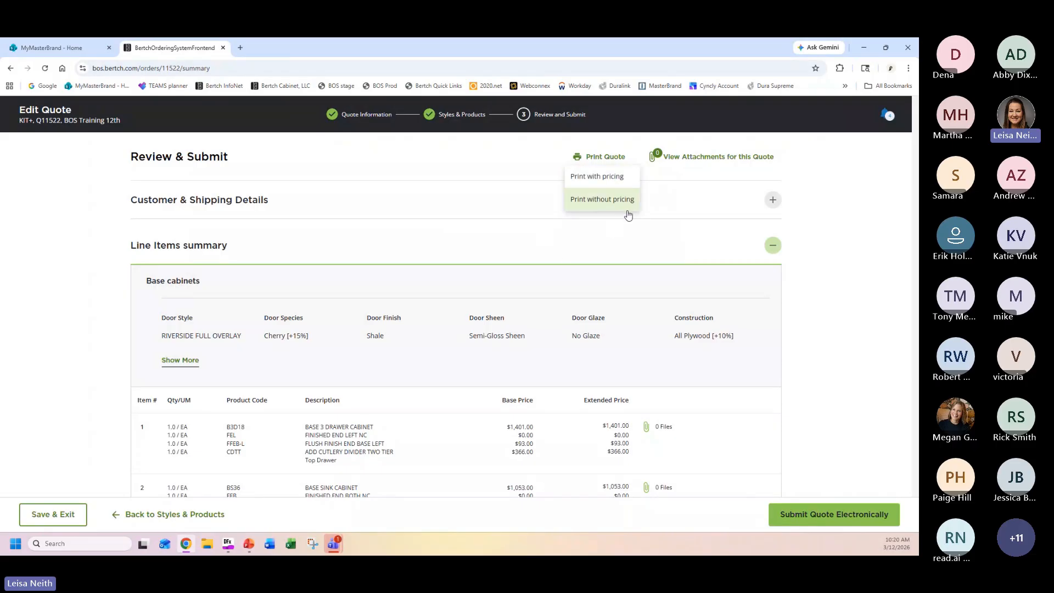
pyautogui.click(622, 181)
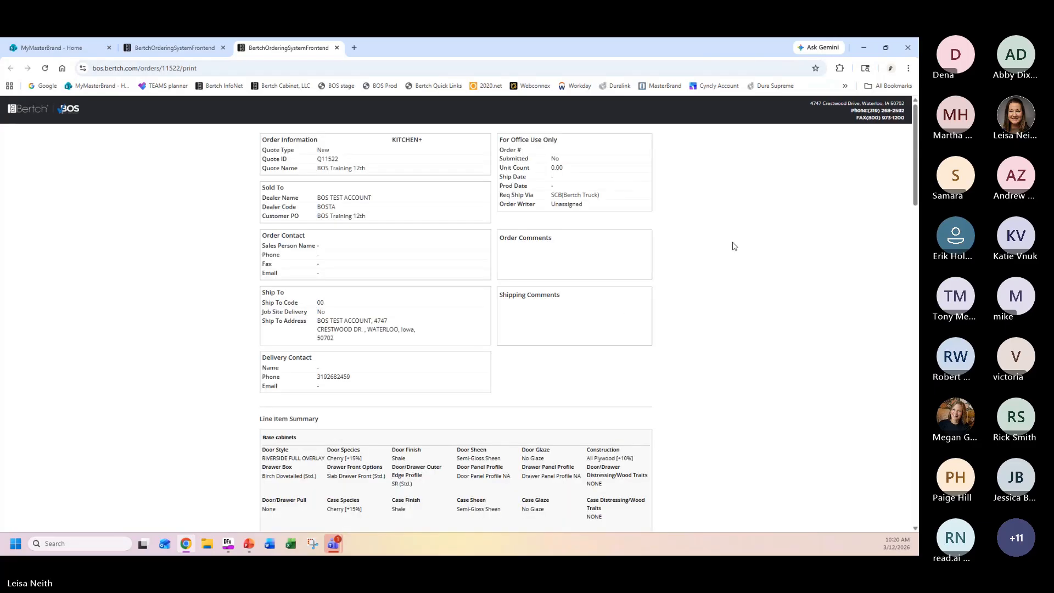
# Examine the printable quote's line items, notifications and Quote Total Worksheet for both style lines, and close the print view.
pyautogui.scroll(-2, 736, 282)
pyautogui.scroll(-3, 740, 290)
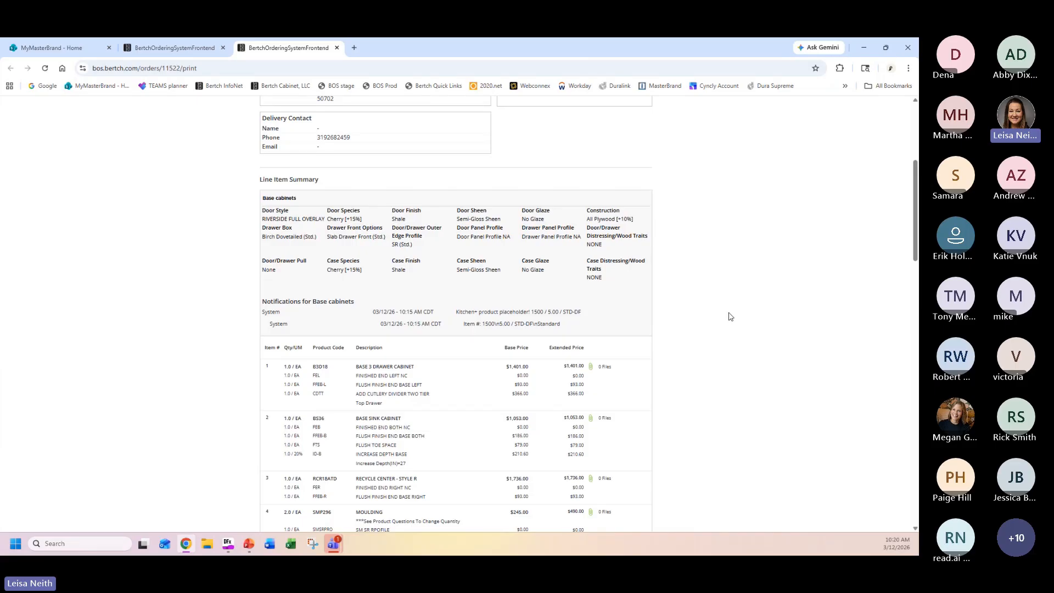
pyautogui.scroll(-8, 762, 320)
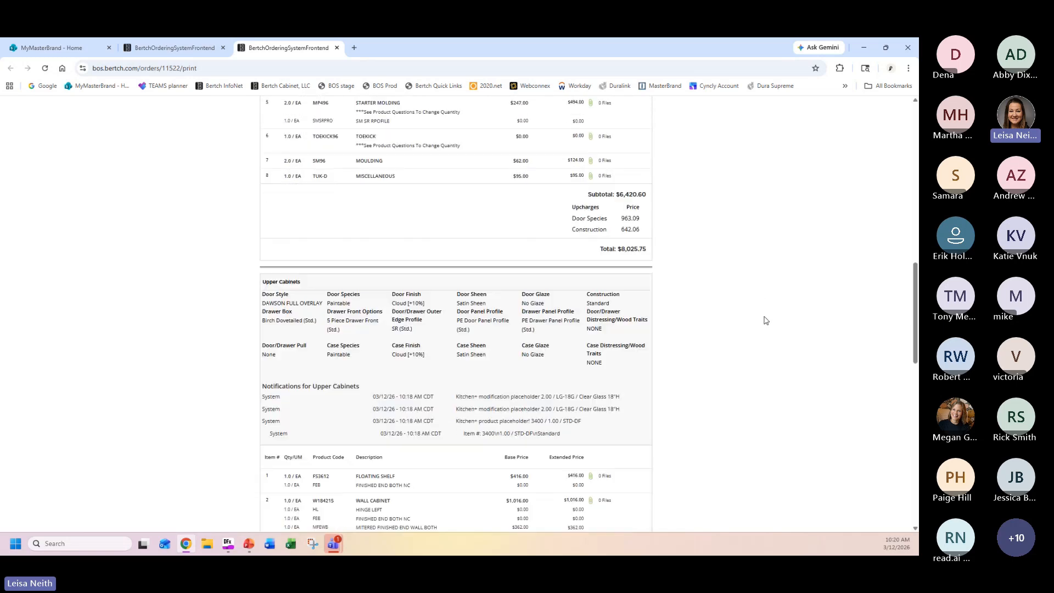
pyautogui.scroll(-10, 765, 320)
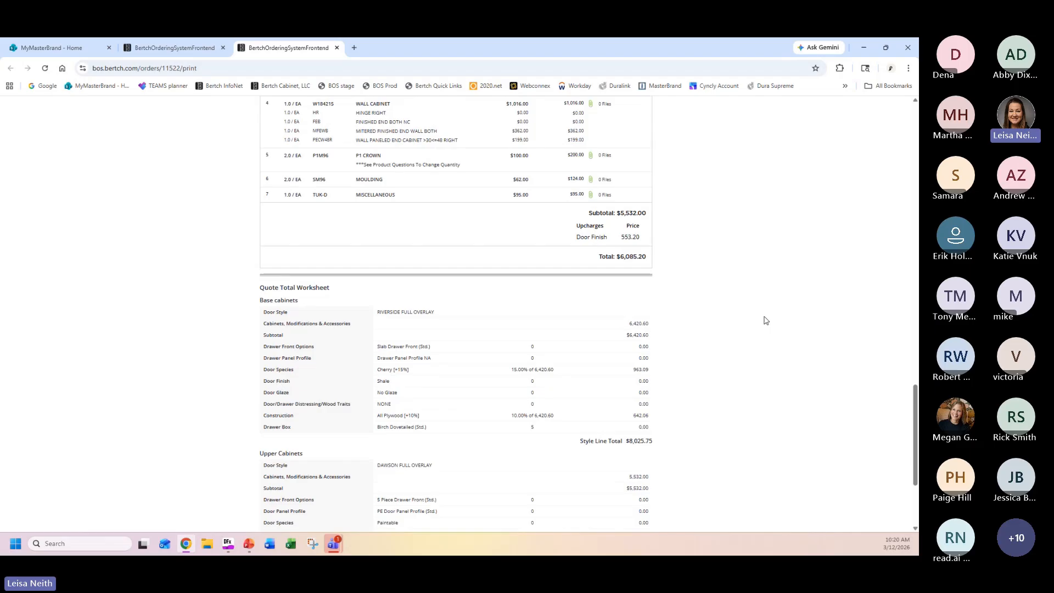
pyautogui.scroll(-3, 765, 320)
pyautogui.scroll(3, 777, 273)
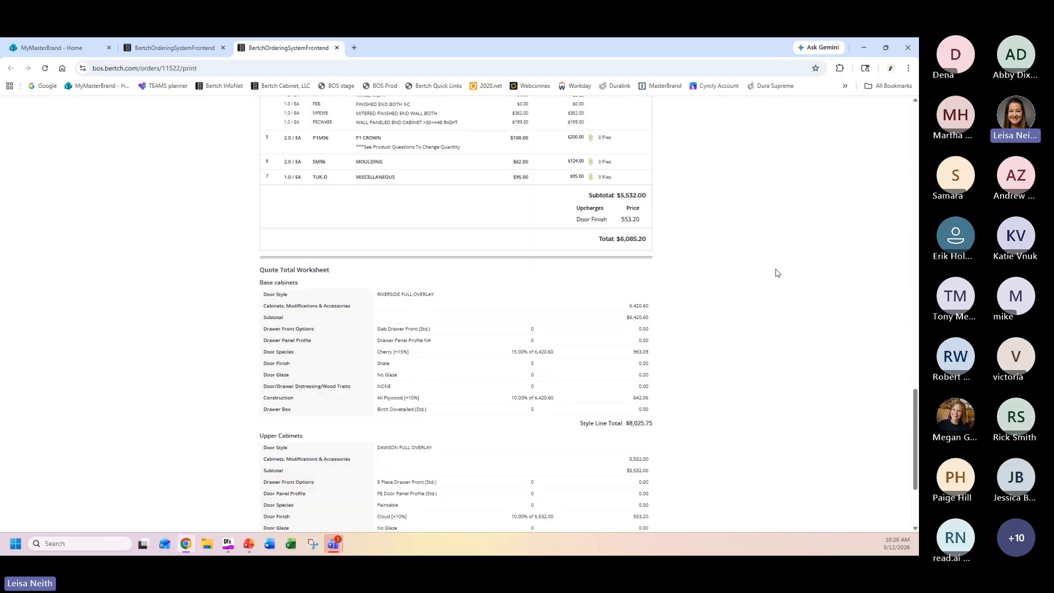
pyautogui.rightClick(777, 273)
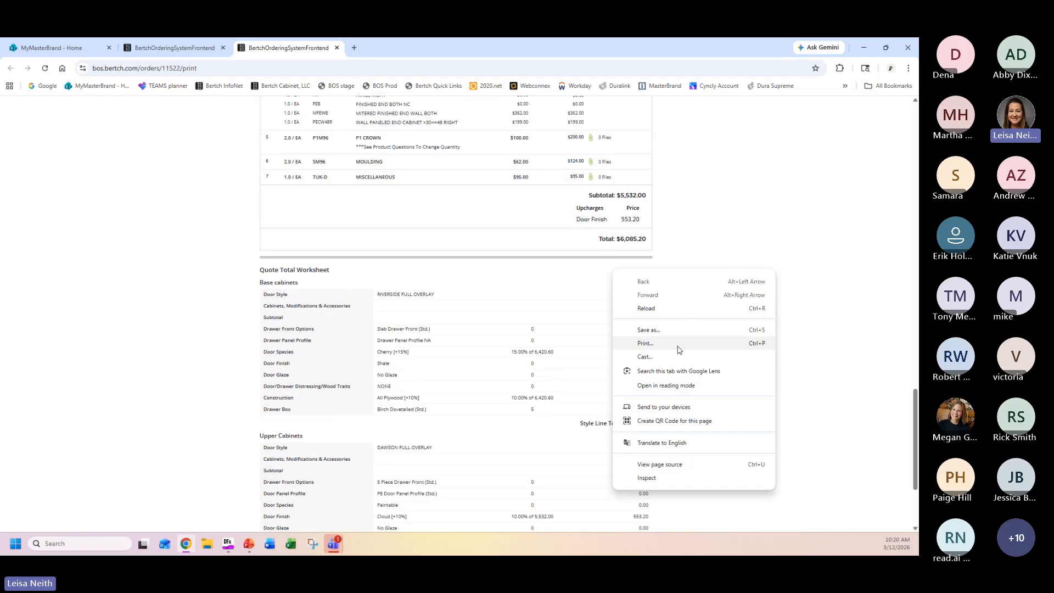
pyautogui.click(831, 304)
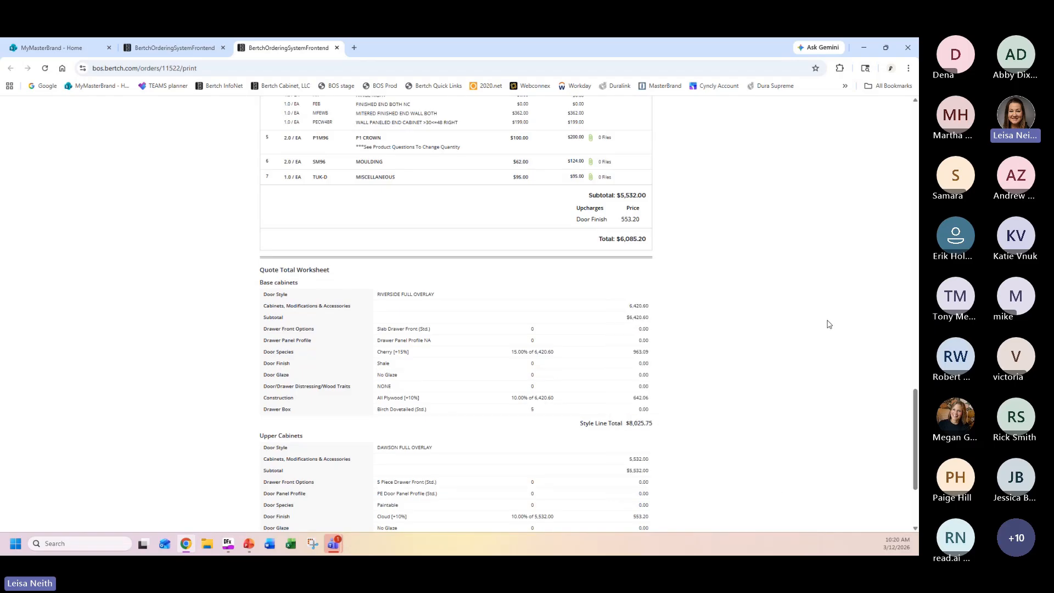
pyautogui.scroll(20, 829, 324)
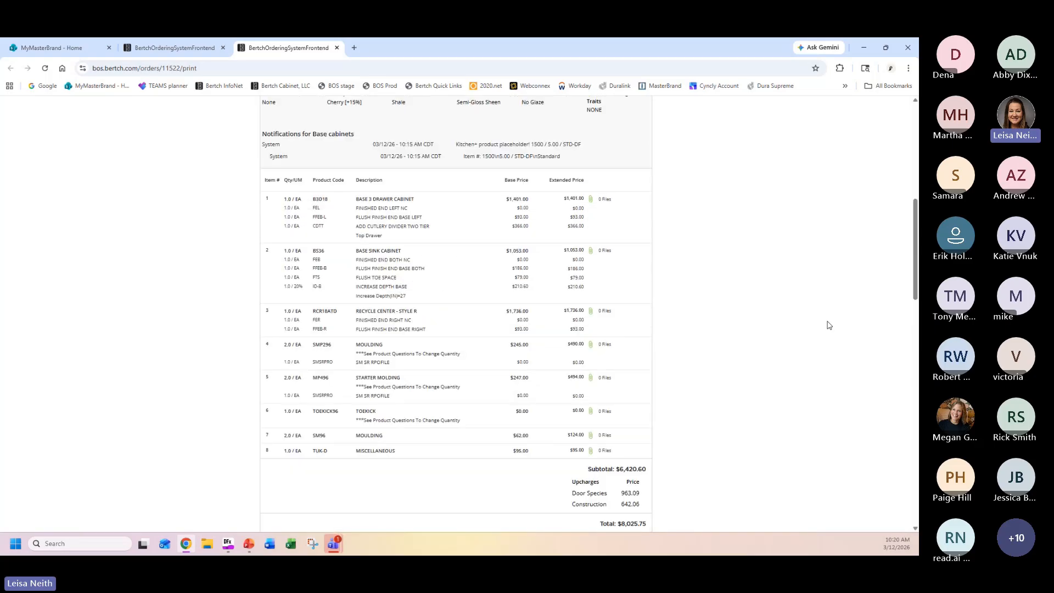
pyautogui.scroll(10, 829, 325)
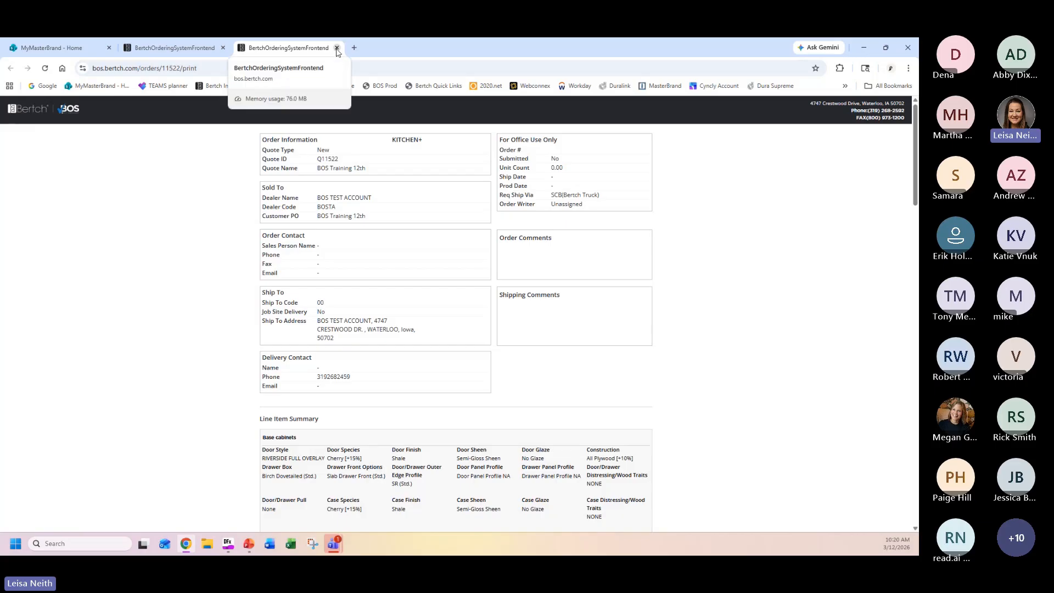
pyautogui.click(337, 49)
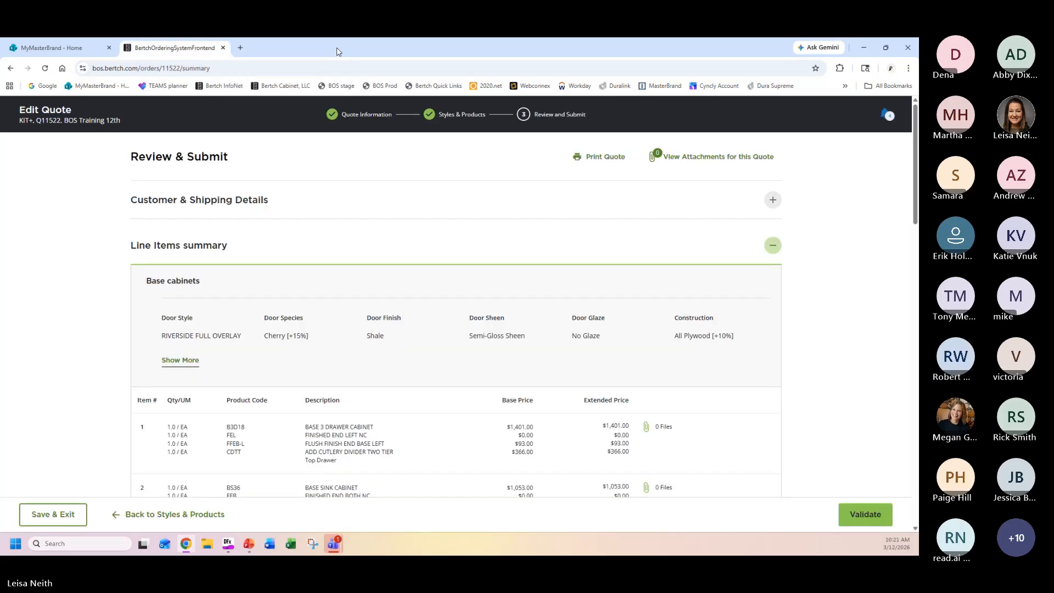
# Validate the quote again and submit it electronically, agreeing to the terms and conditions.
pyautogui.scroll(-3, 790, 302)
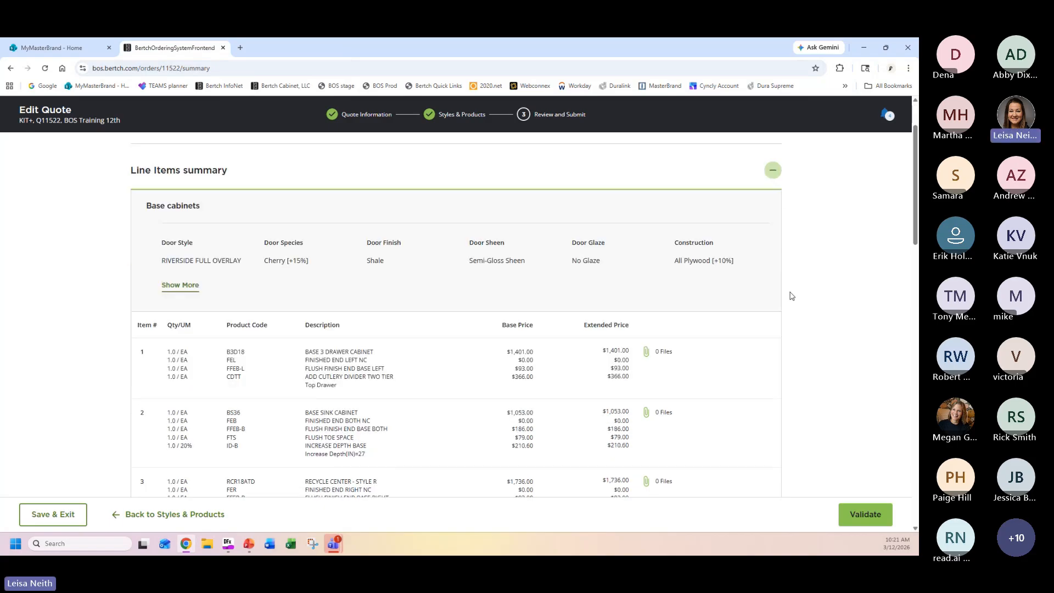
pyautogui.scroll(-3, 811, 376)
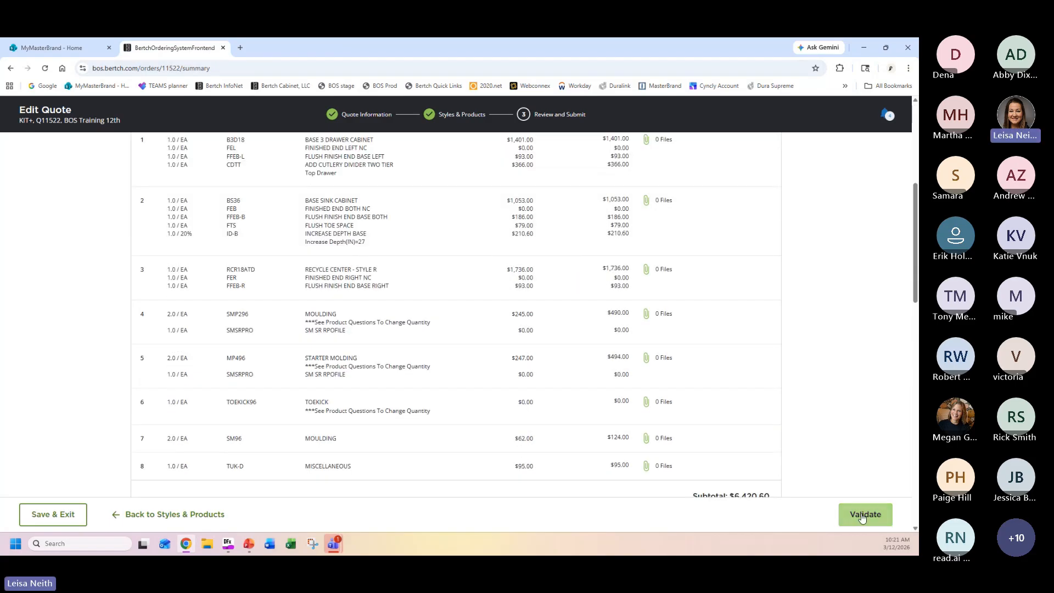
pyautogui.click(863, 508)
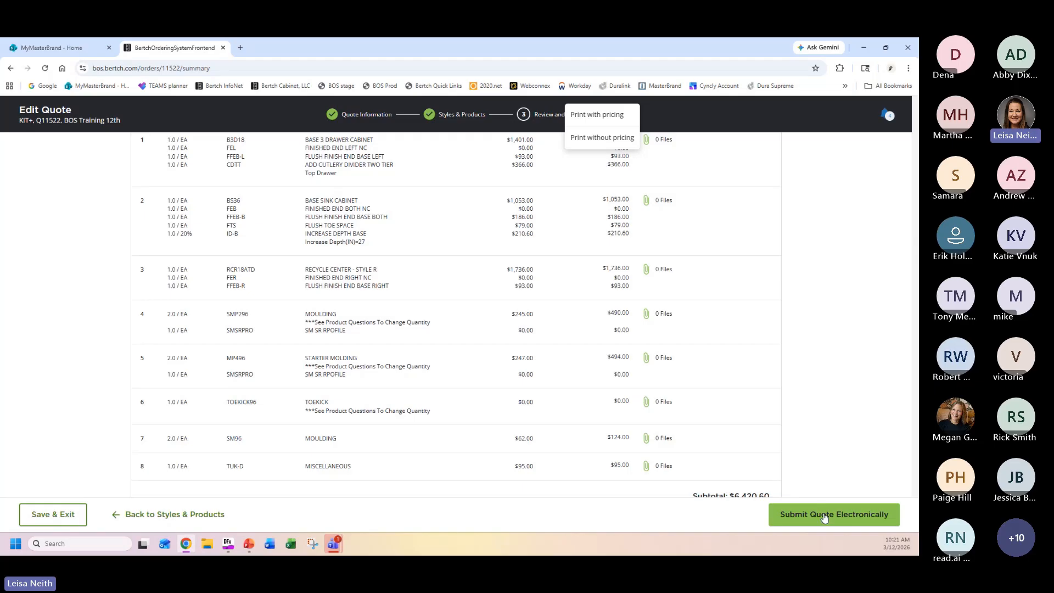
pyautogui.click(825, 516)
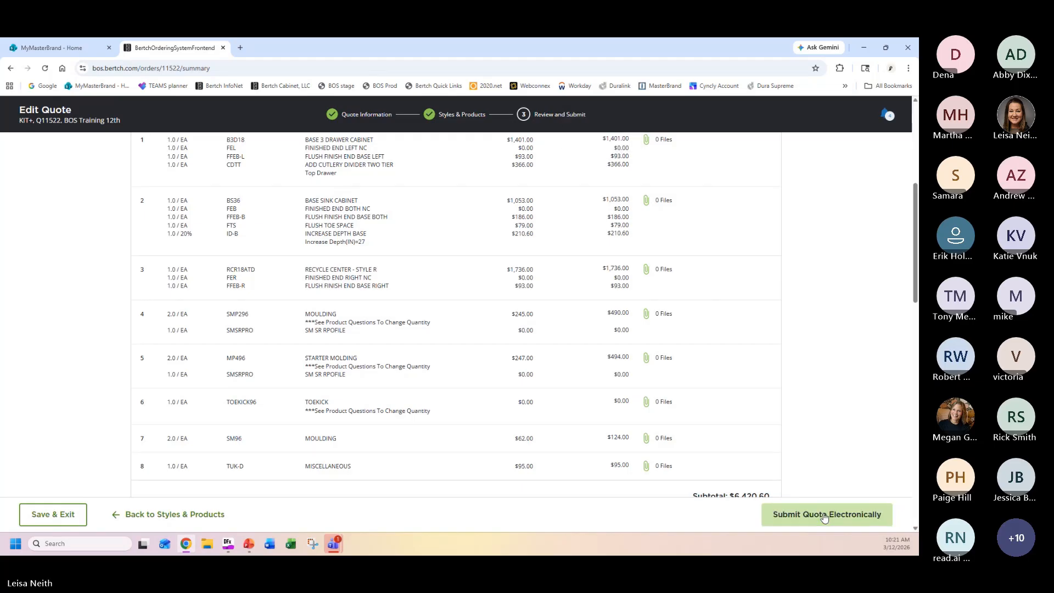
pyautogui.click(837, 514)
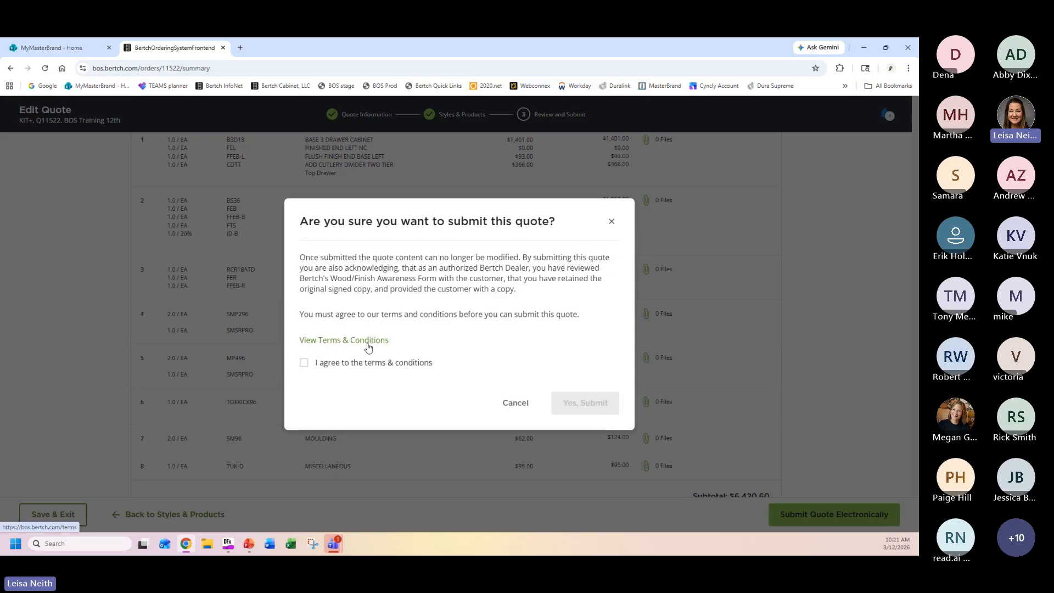
pyautogui.click(305, 364)
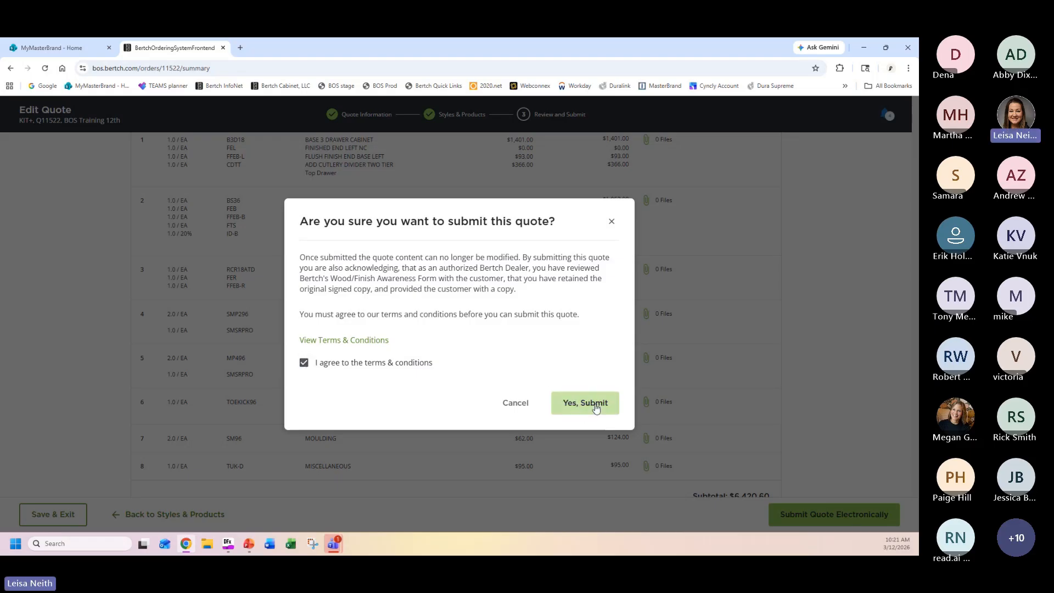
pyautogui.click(596, 406)
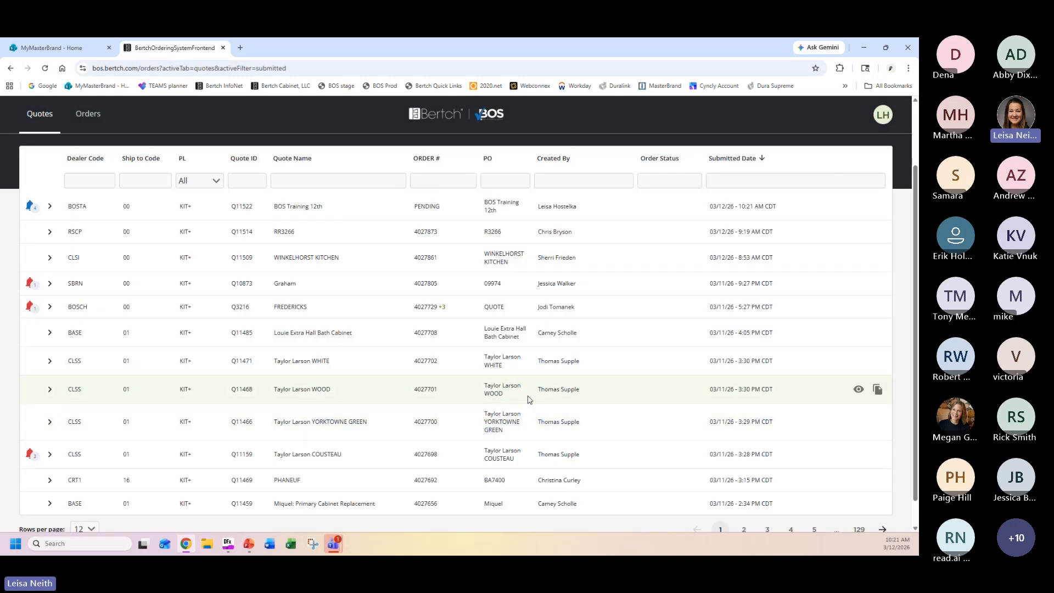
# Examine the order details and status of each style line in the submitted BOS Training 12th quote, and collapse them.
pyautogui.scroll(2, 533, 379)
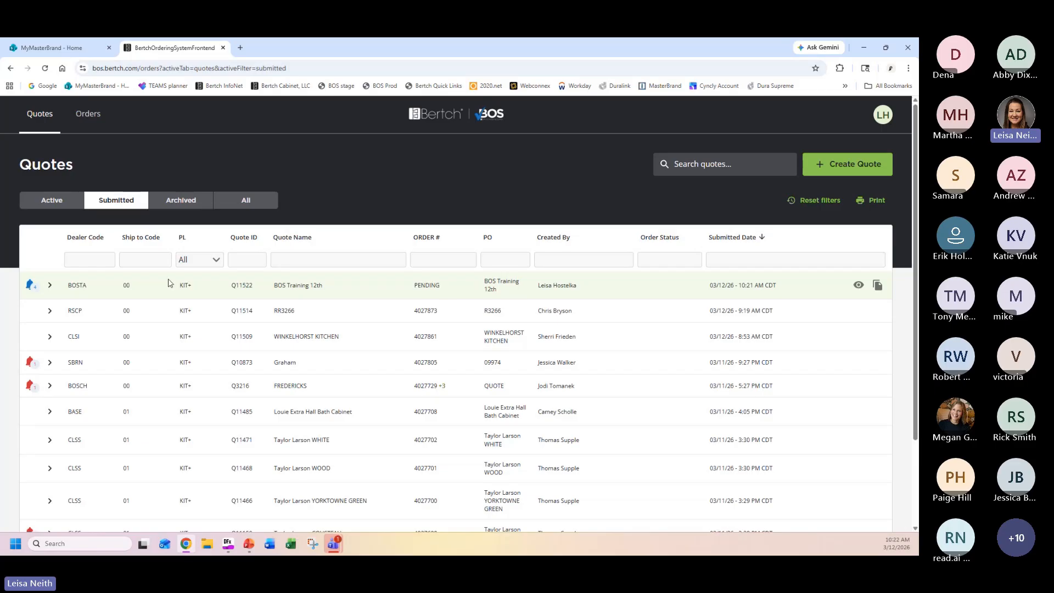
pyautogui.click(49, 286)
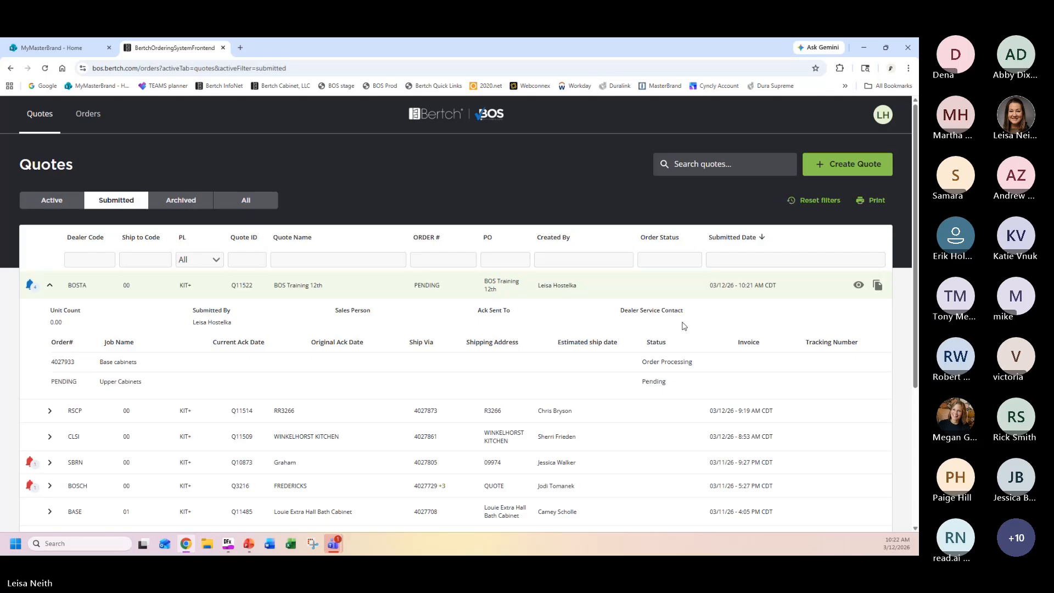
pyautogui.click(49, 286)
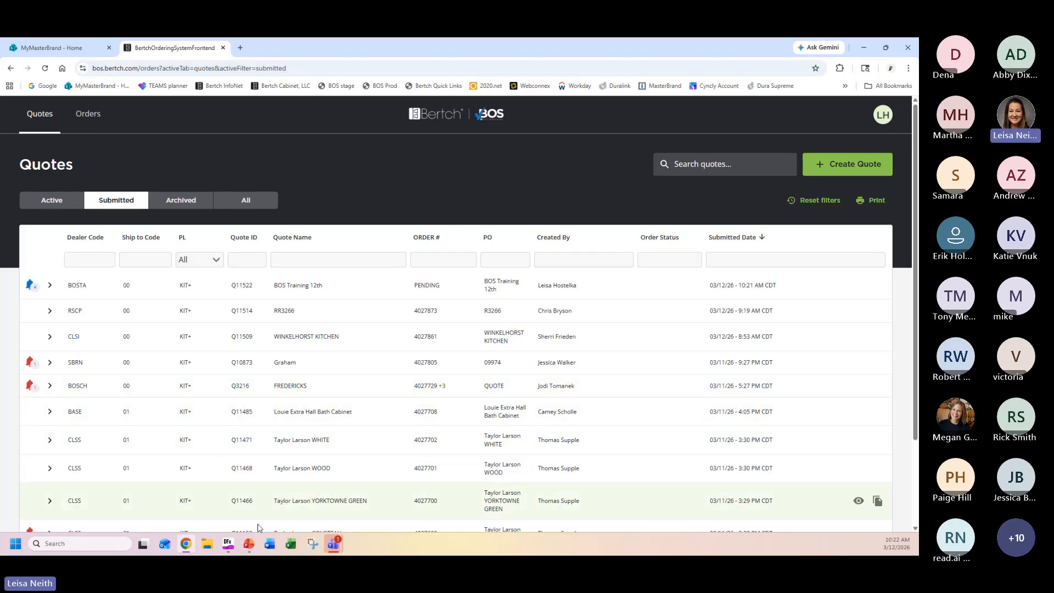
# Minimize the browser, close the Order Form preview and switch to the BOS XML upload presentation in PowerPoint.
pyautogui.moveTo(251, 551)
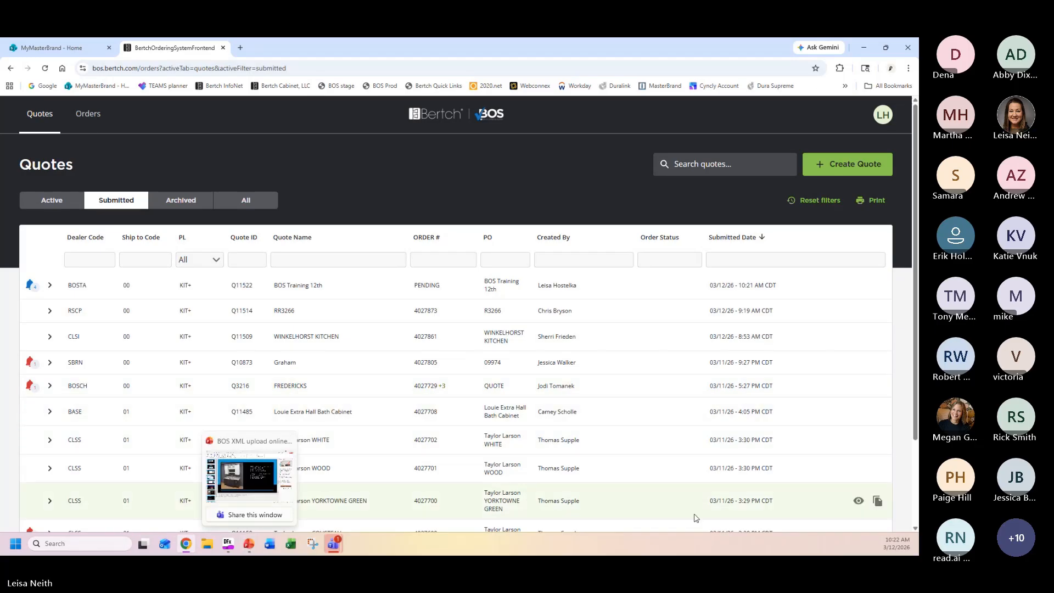
pyautogui.click(866, 48)
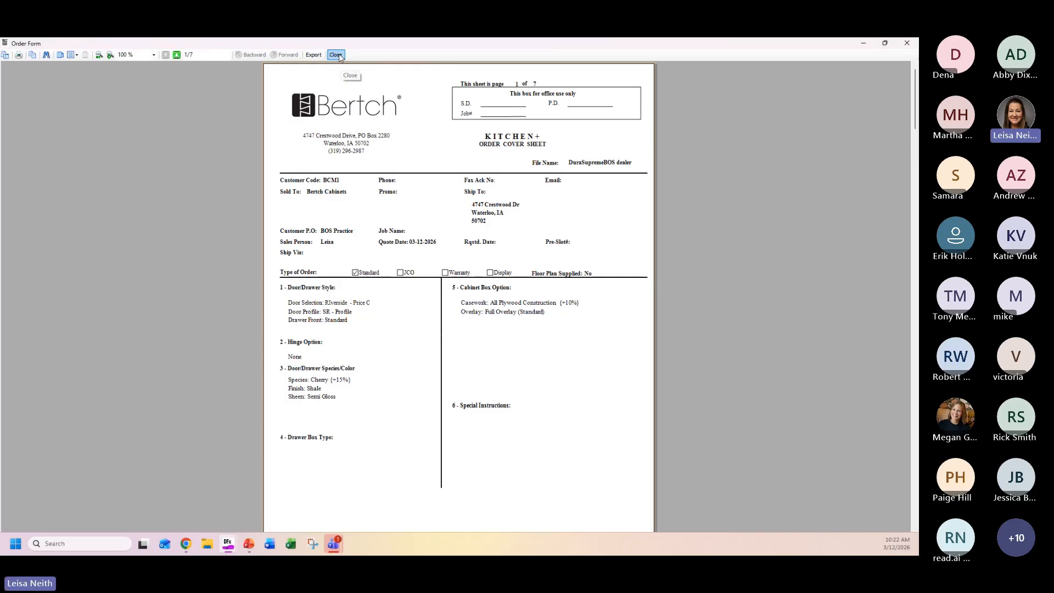
pyautogui.click(338, 55)
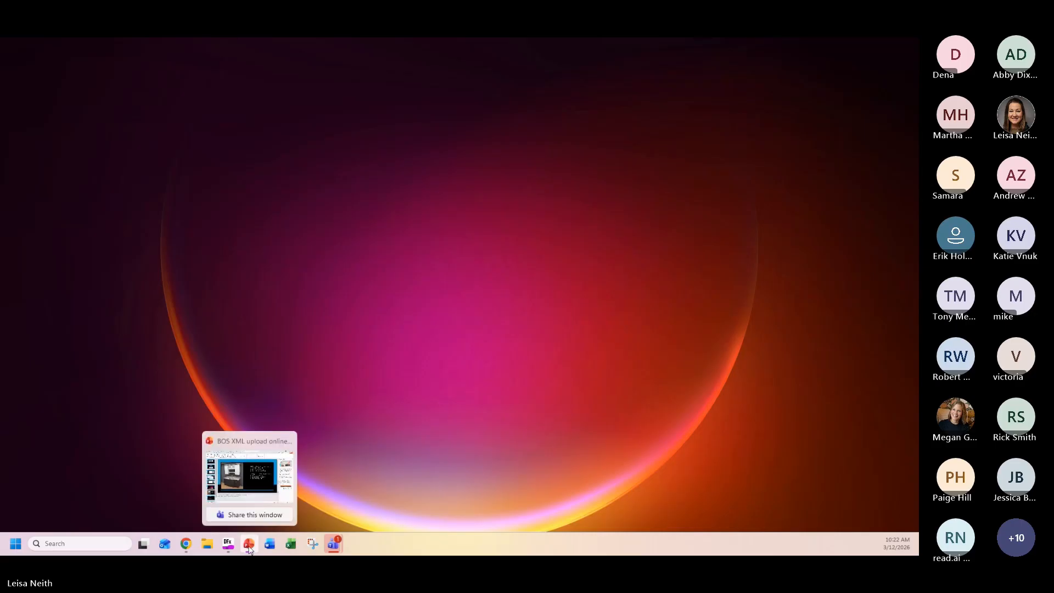
pyautogui.click(246, 475)
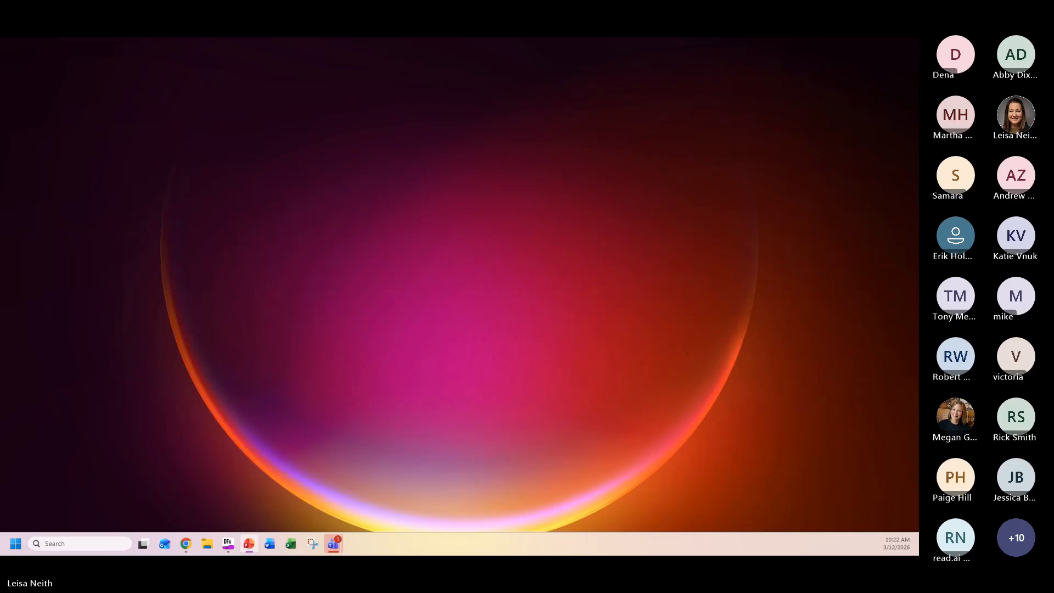